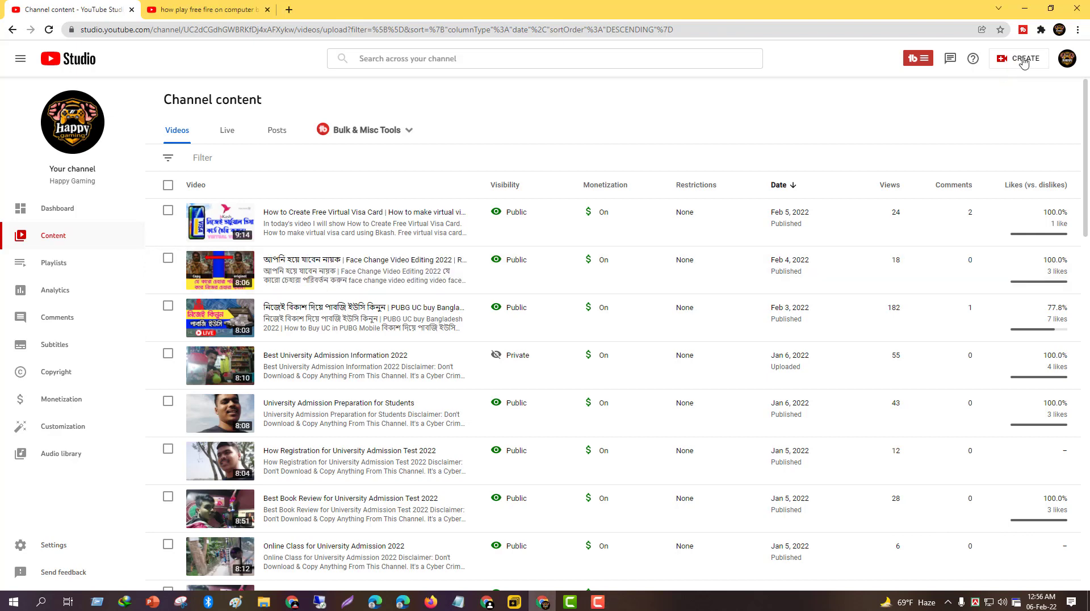
Upload the video "how play free fire on computer bangla" from its folder inside Edited Videos on New Volume (D:)
click(1025, 59)
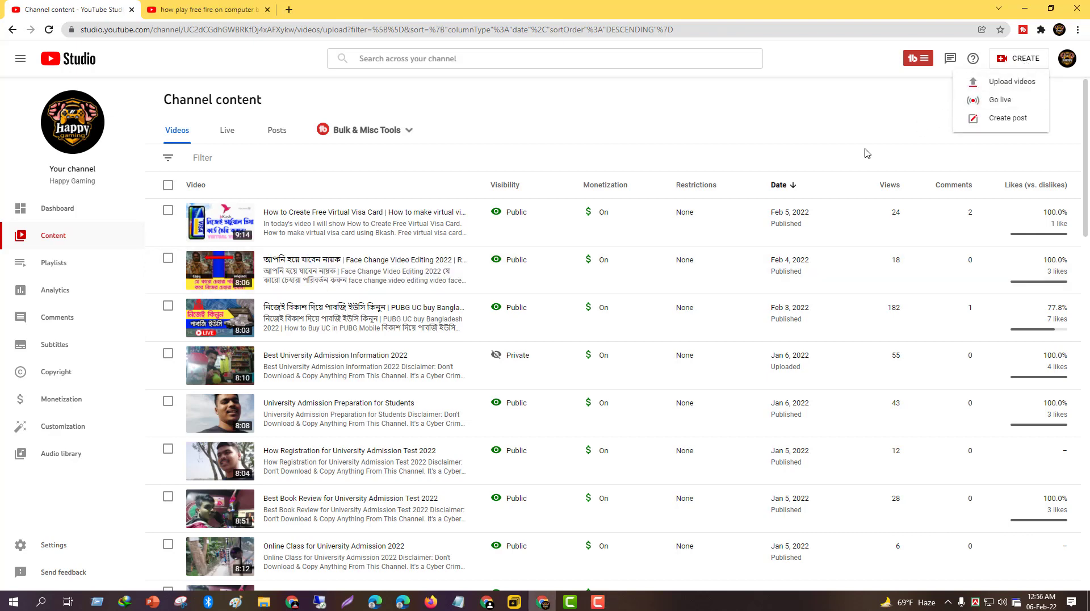
click(1009, 82)
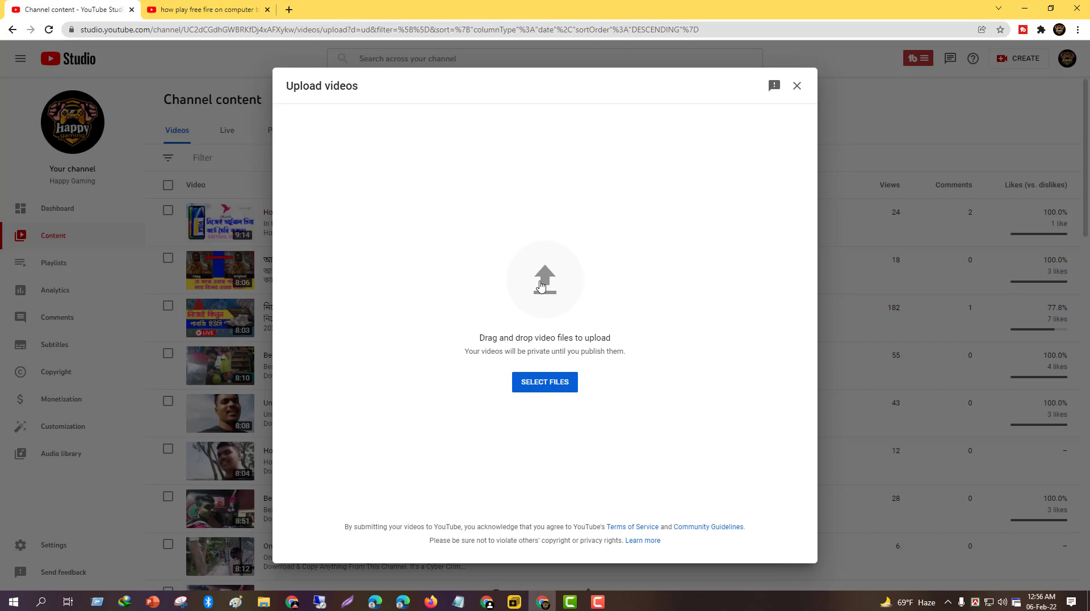
click(540, 286)
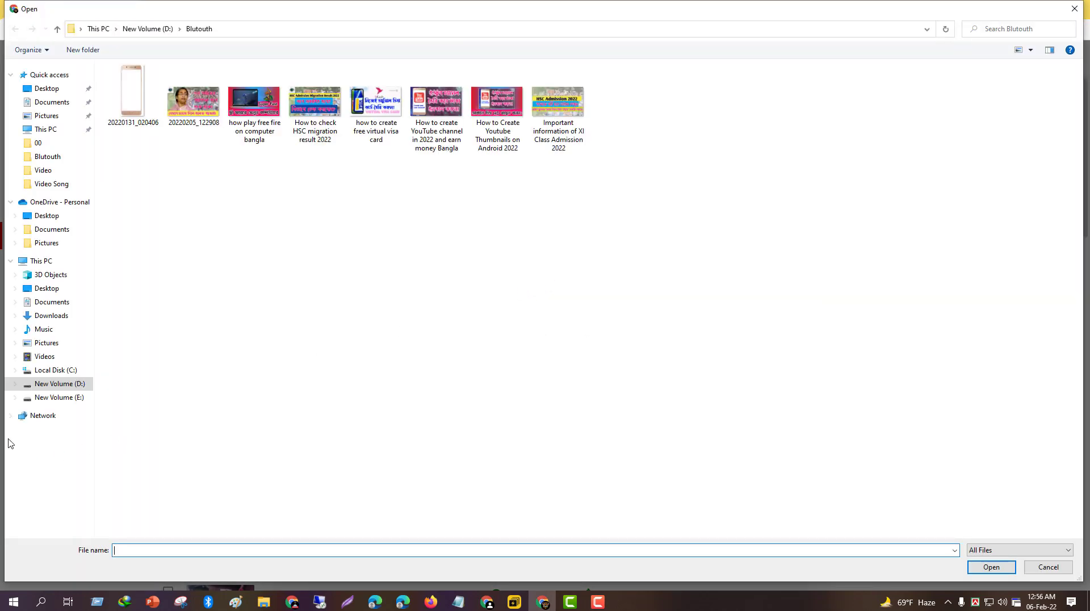
click(60, 384)
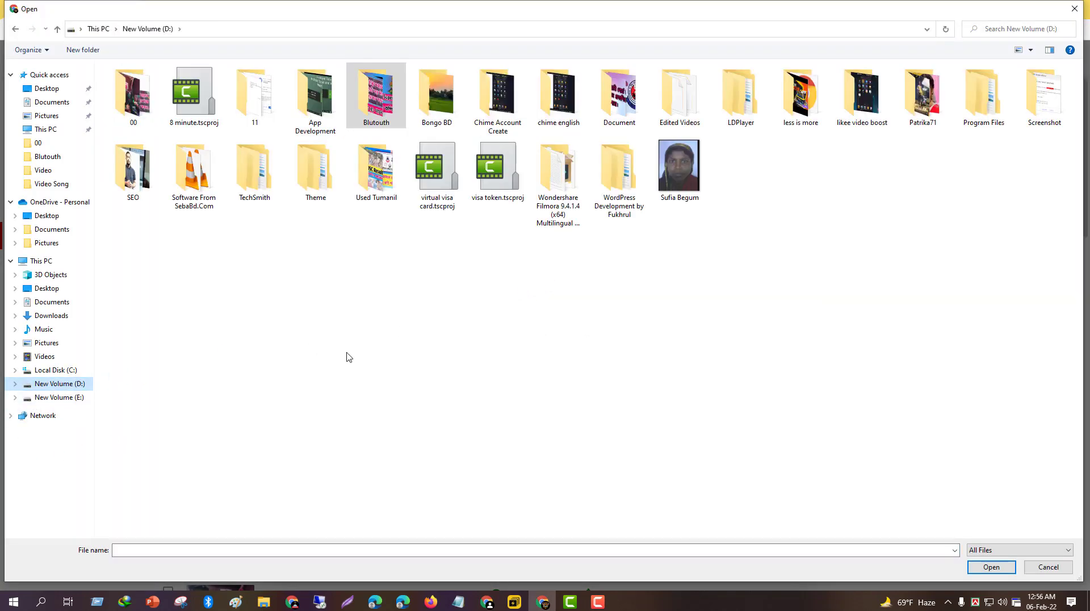
click(668, 105)
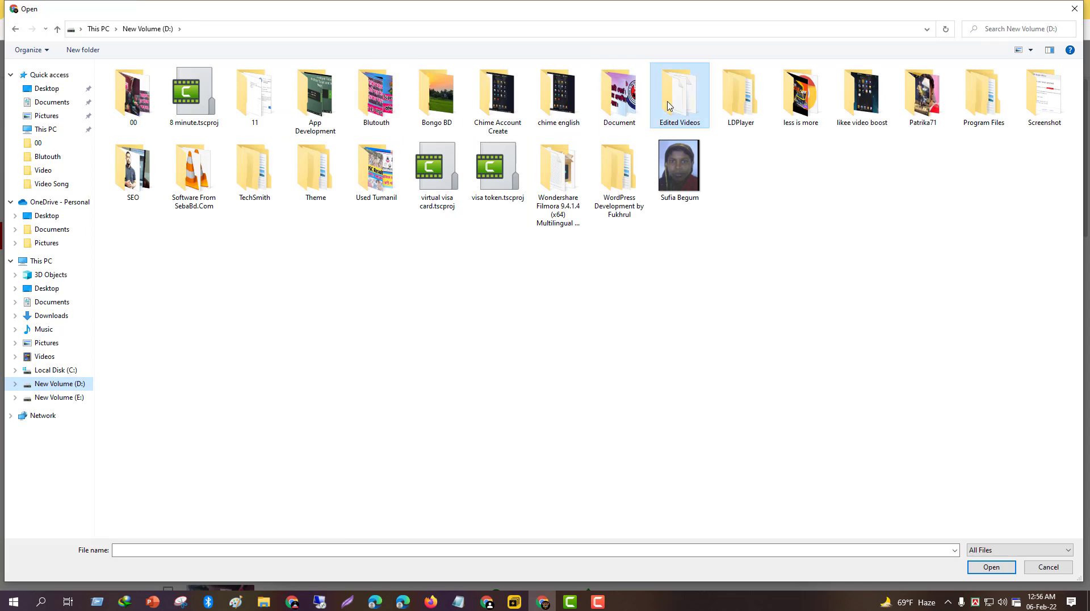
double_click(668, 105)
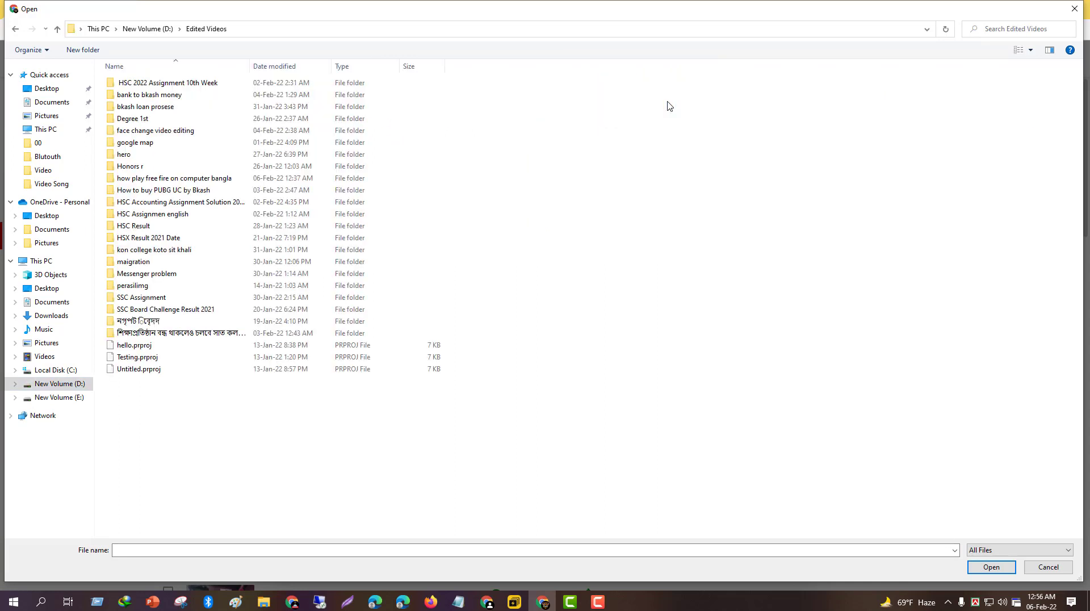
double_click(165, 180)
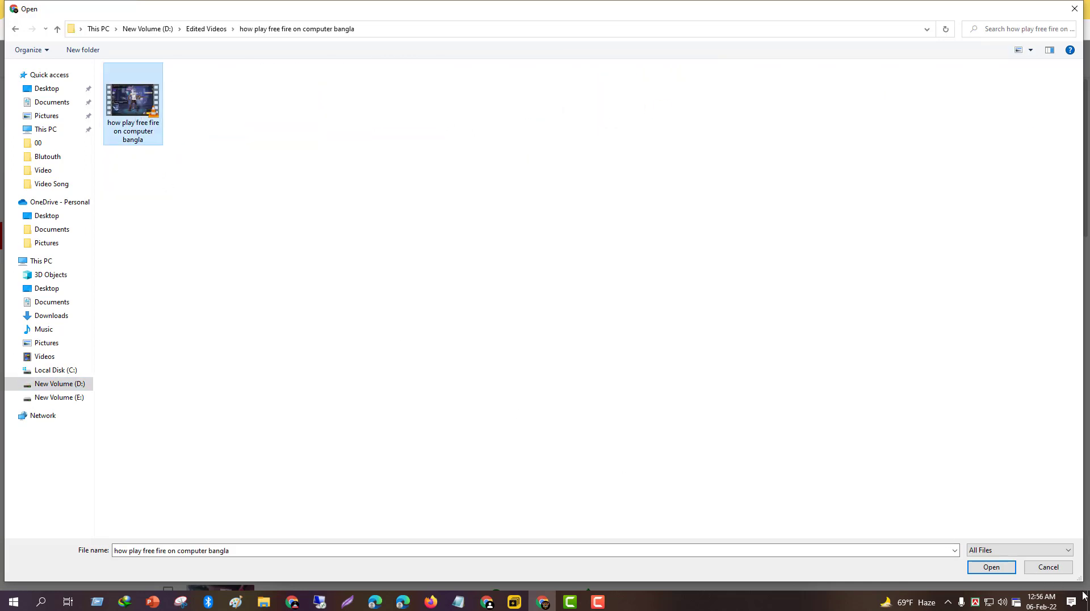
click(990, 567)
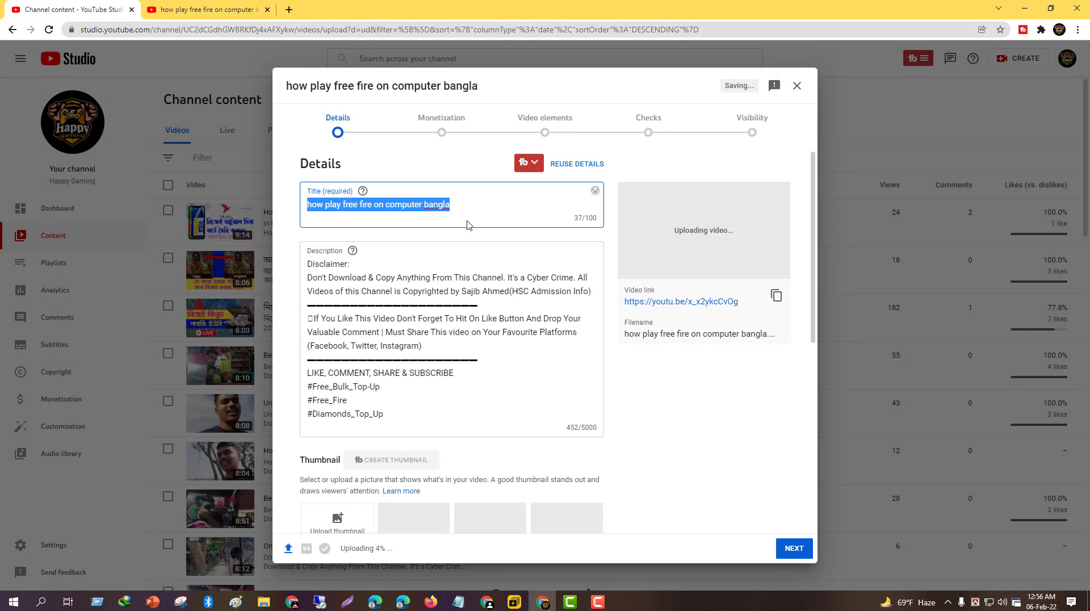
Cut the entire prefilled disclaimer and hashtag text out of the video's description, leaving the title as it is
click(481, 204)
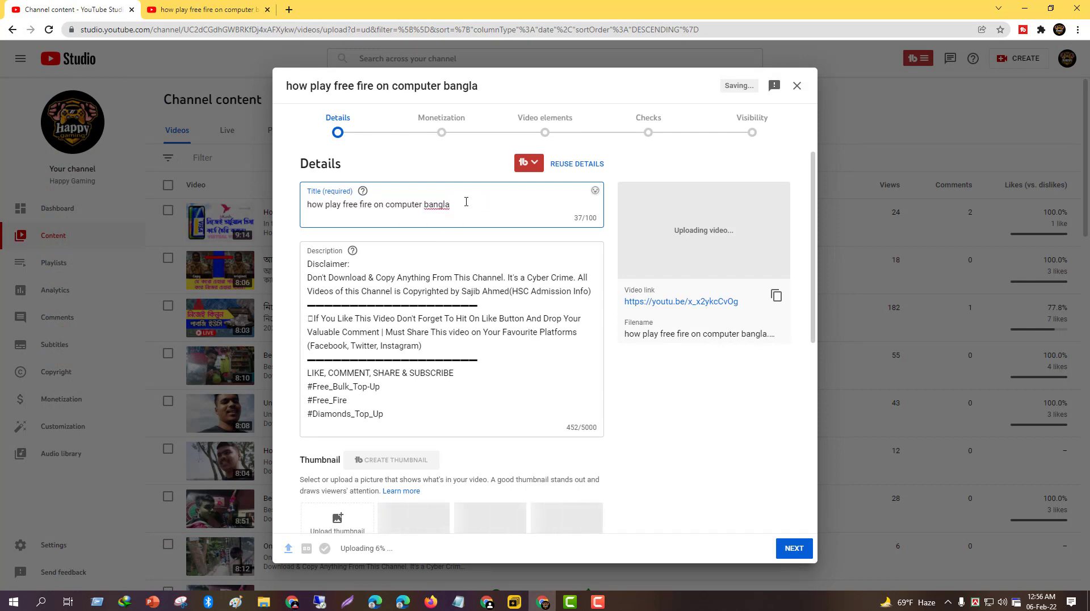
scroll(436, 419, down, 5)
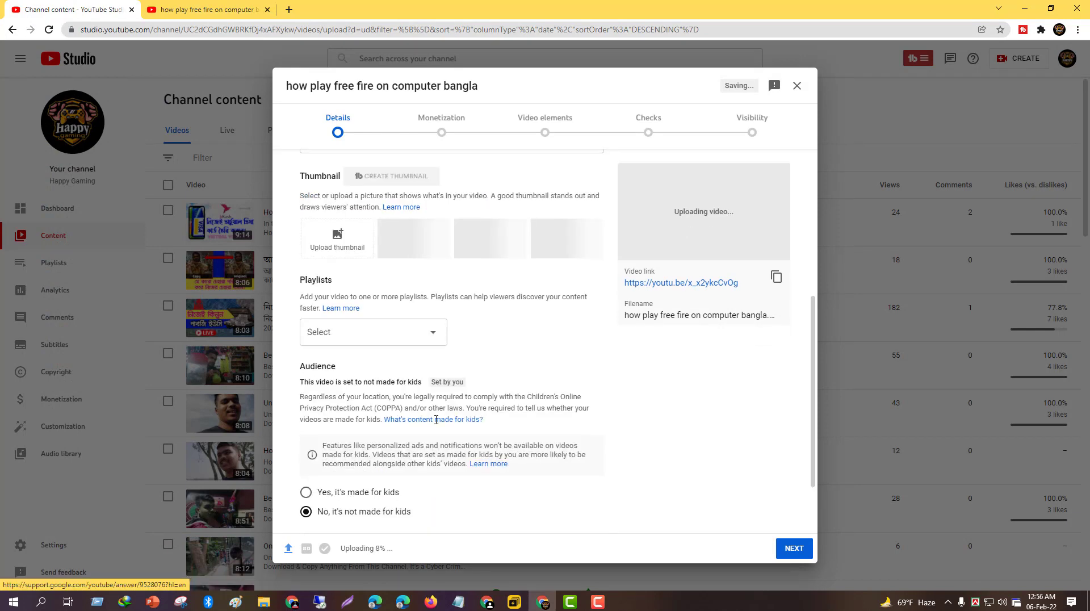
scroll(435, 419, down, 2)
scroll(308, 262, up, 7)
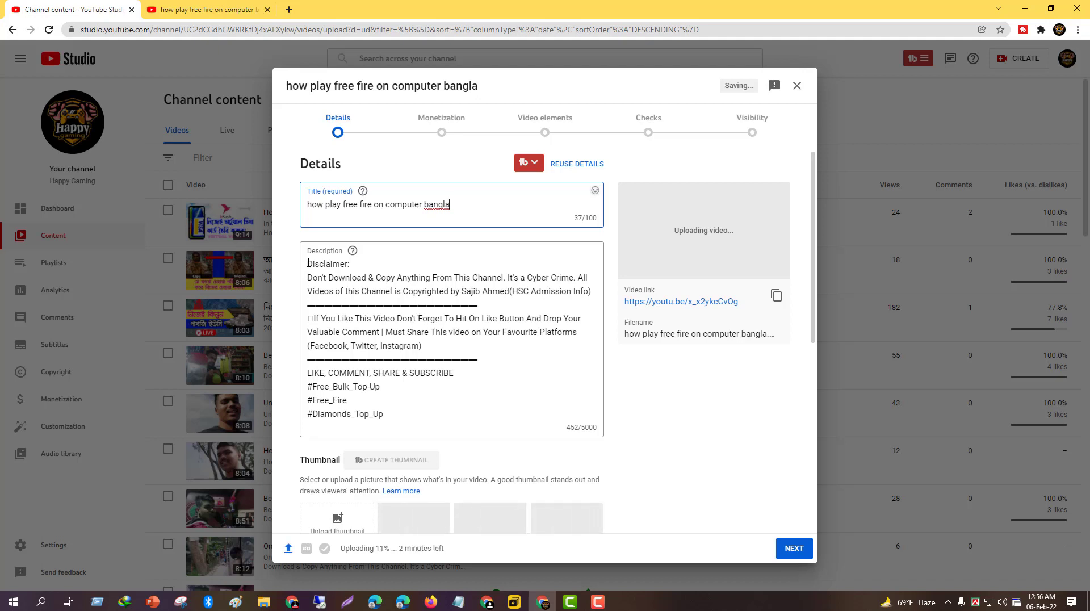
click(360, 311)
key(ctrl+a)
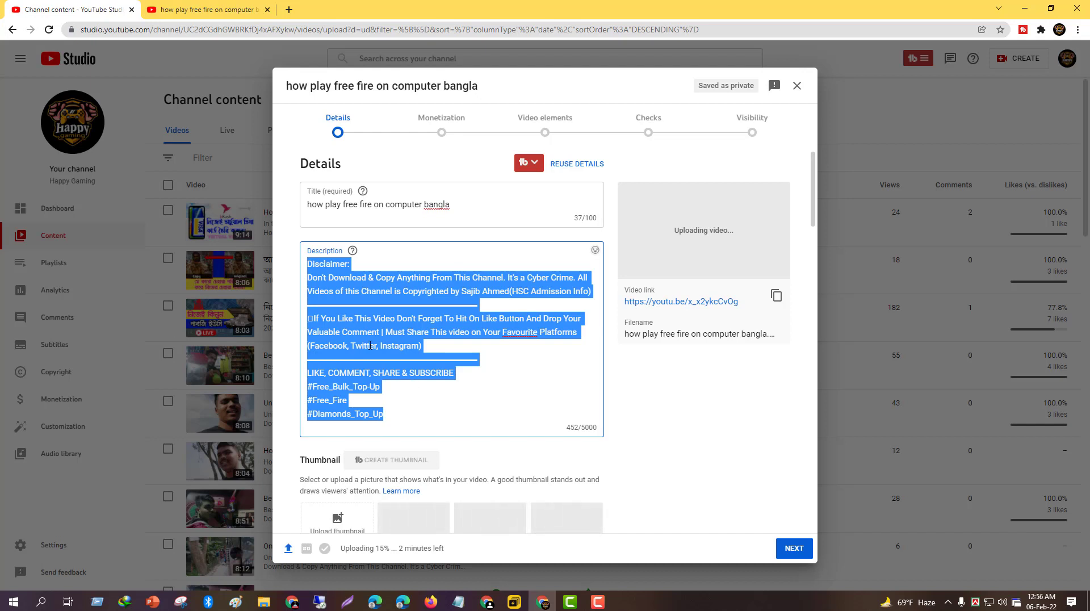
right_click(376, 312)
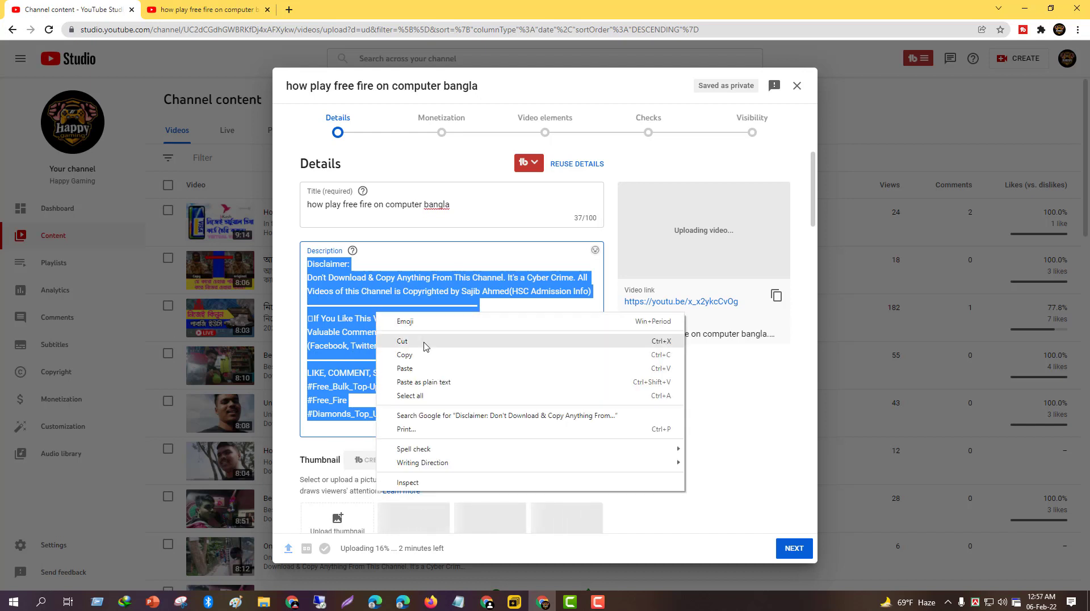
click(401, 341)
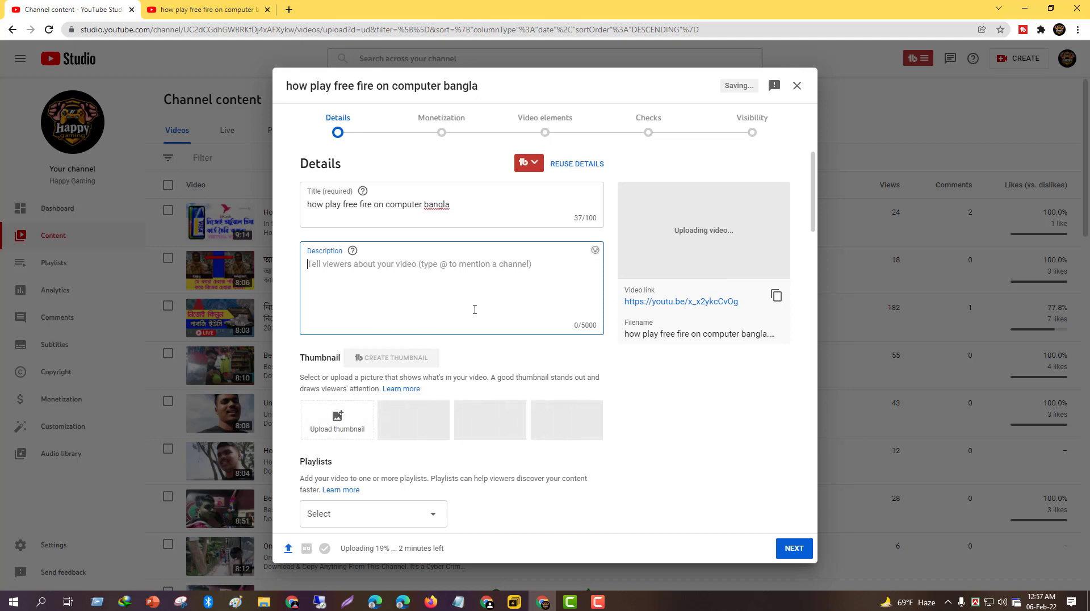
Clear all the prefilled university tags from the video's tag list at once
scroll(487, 287, down, 20)
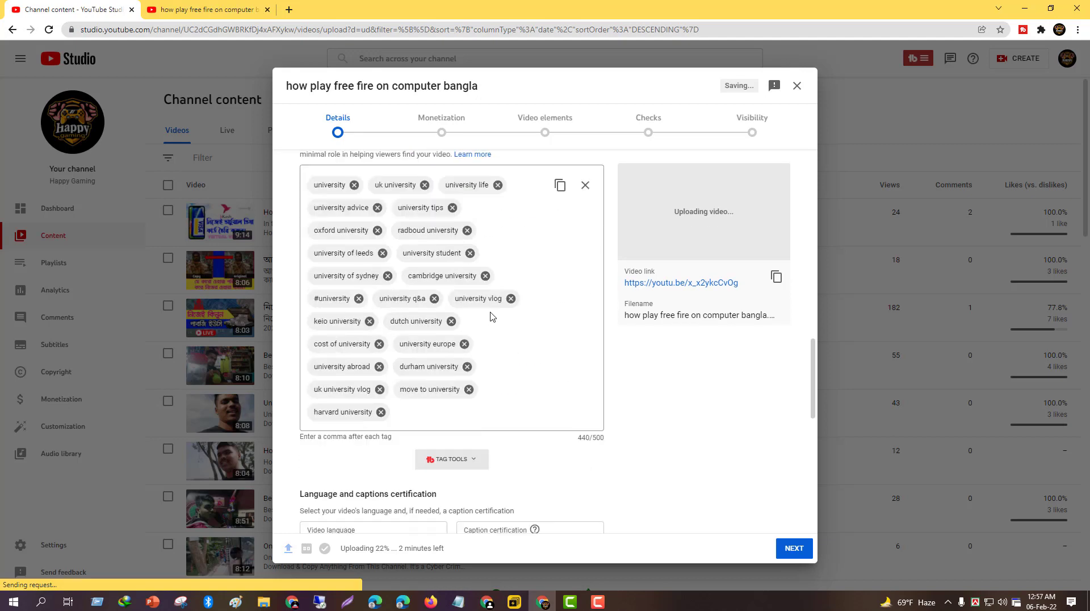
scroll(490, 316, up, 20)
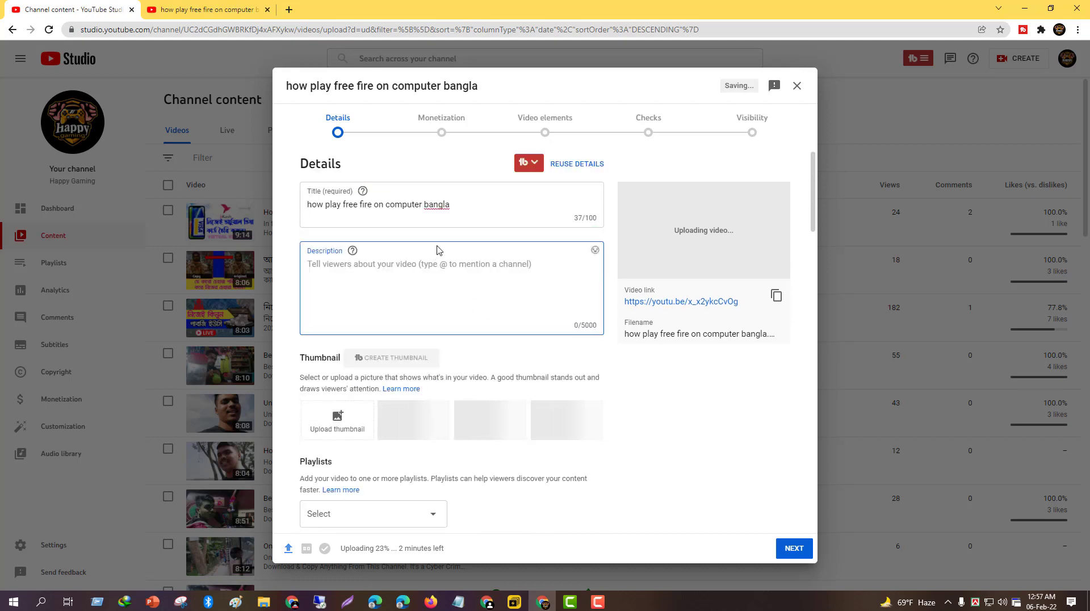
click(470, 213)
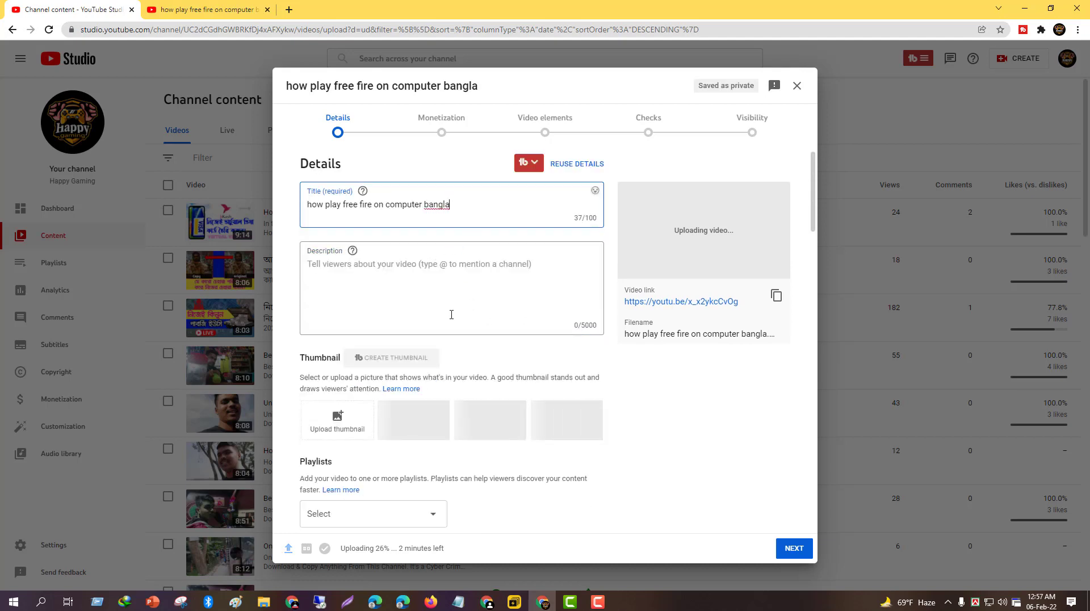
key(Tab)
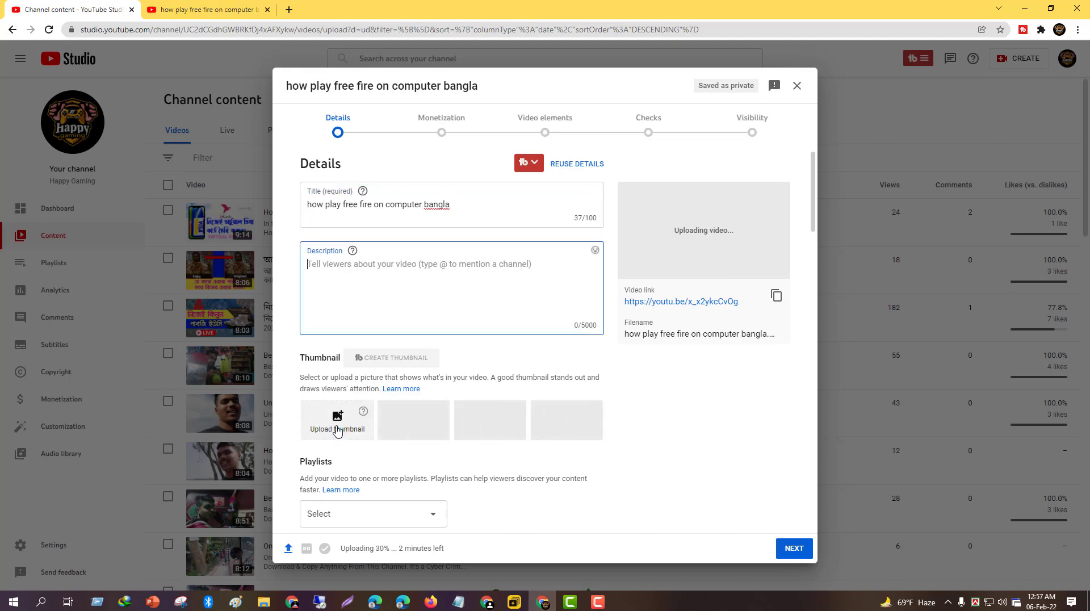
scroll(414, 417, down, 10)
scroll(413, 417, down, 5)
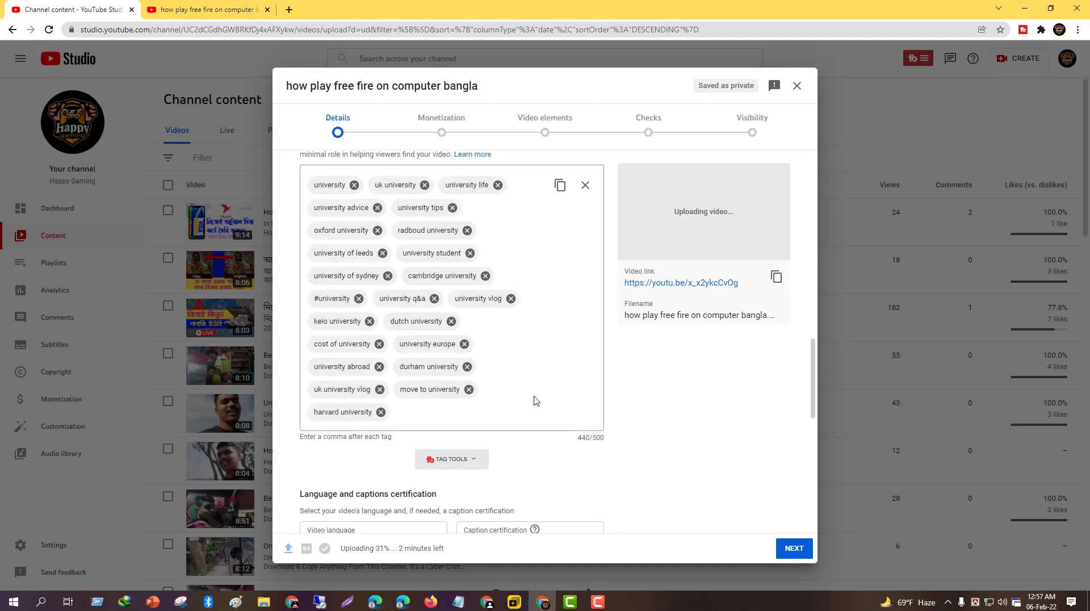
click(584, 187)
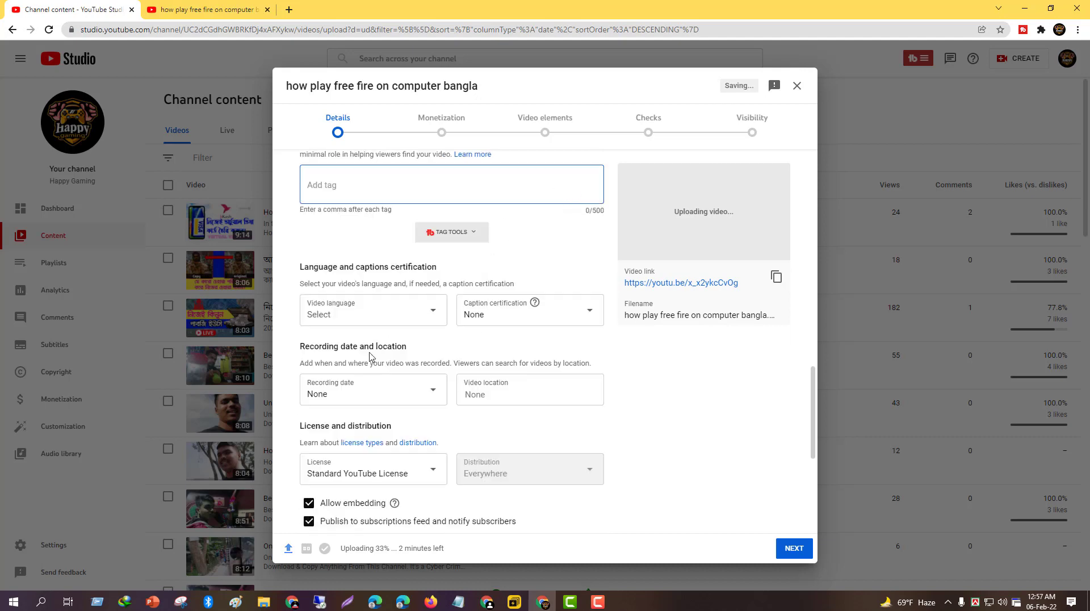
Capitalize the first letters of "How", "Play" and "Free" in the video title
scroll(467, 417, up, 15)
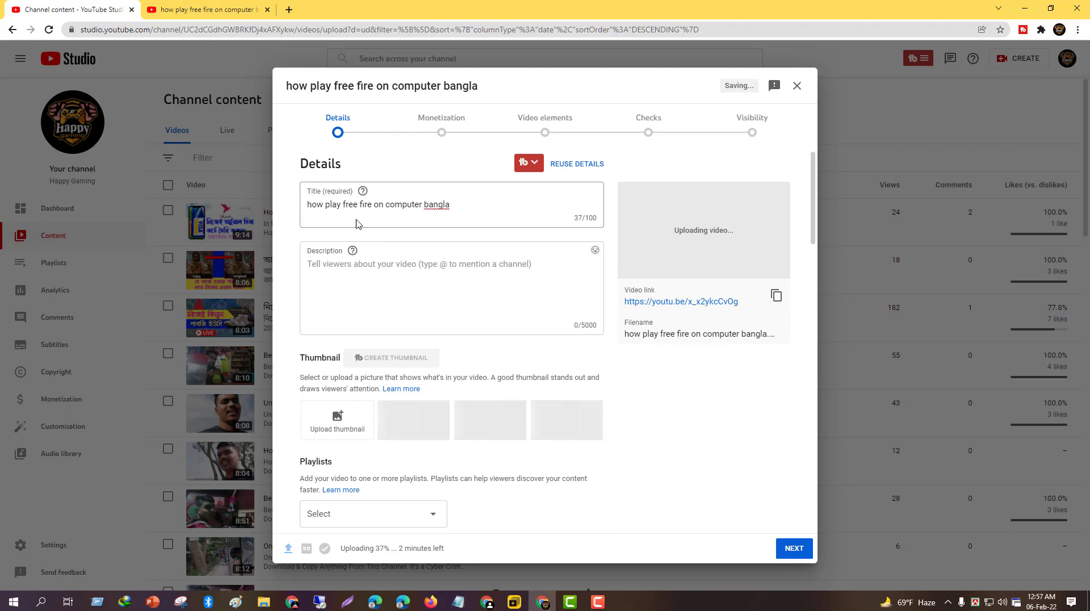
click(452, 207)
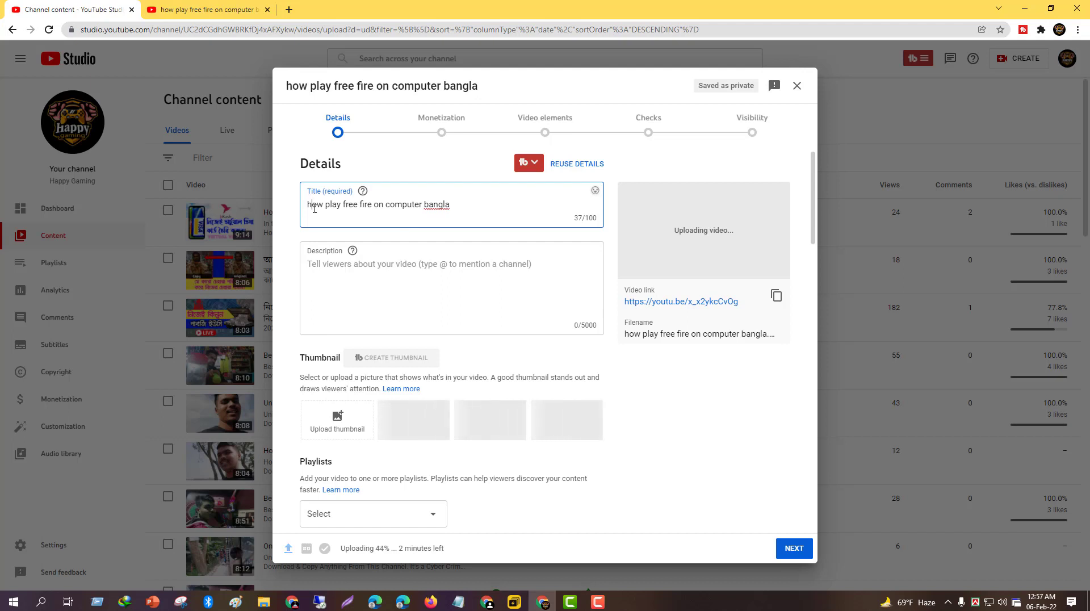
click(314, 208)
key(BackSpace)
text(H)
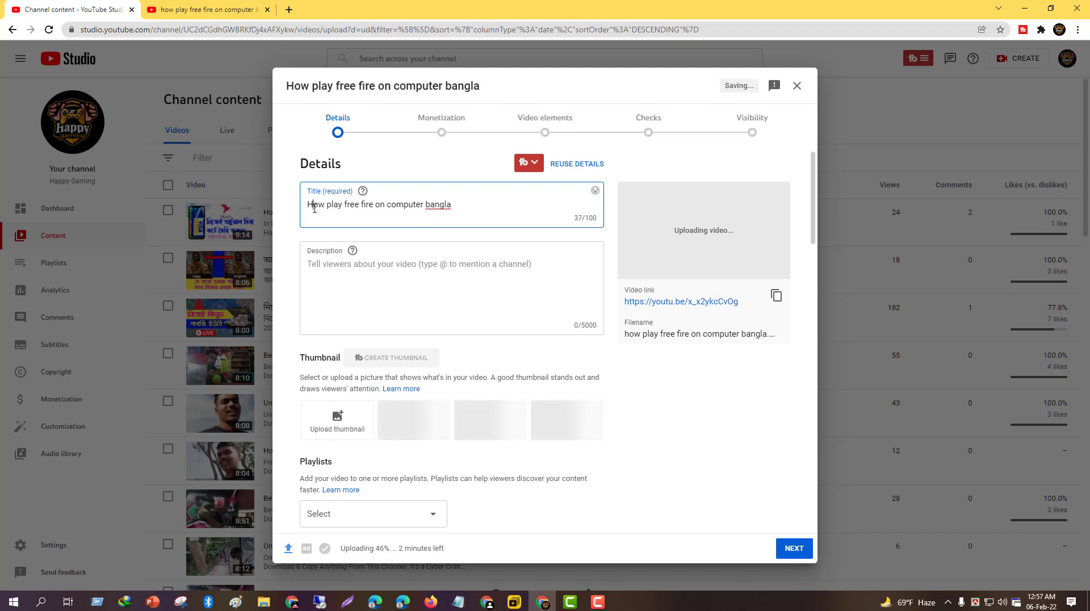
click(330, 207)
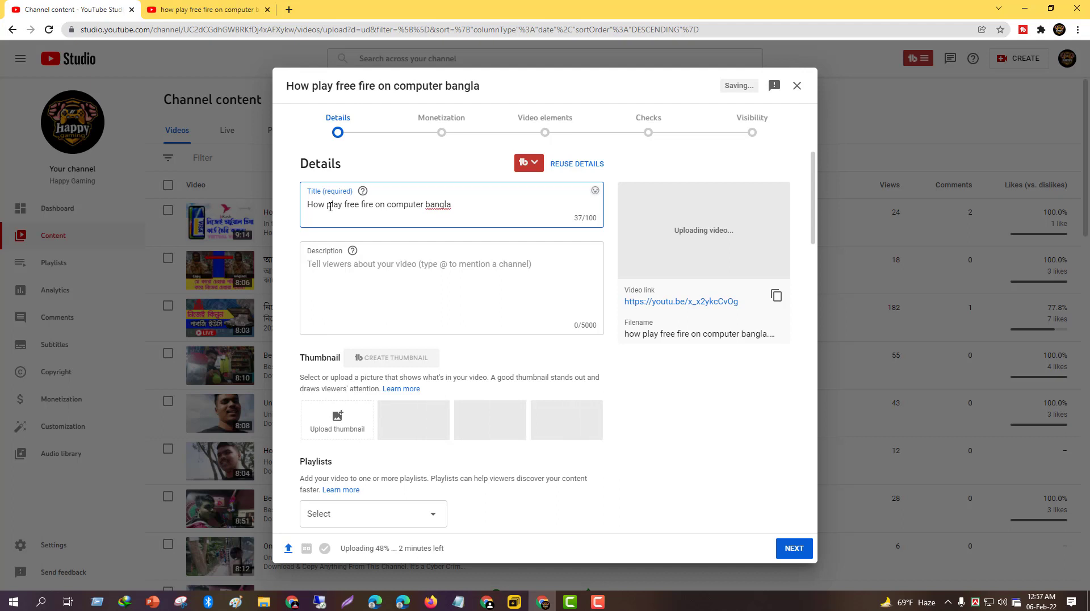
key(BackSpace)
text(P)
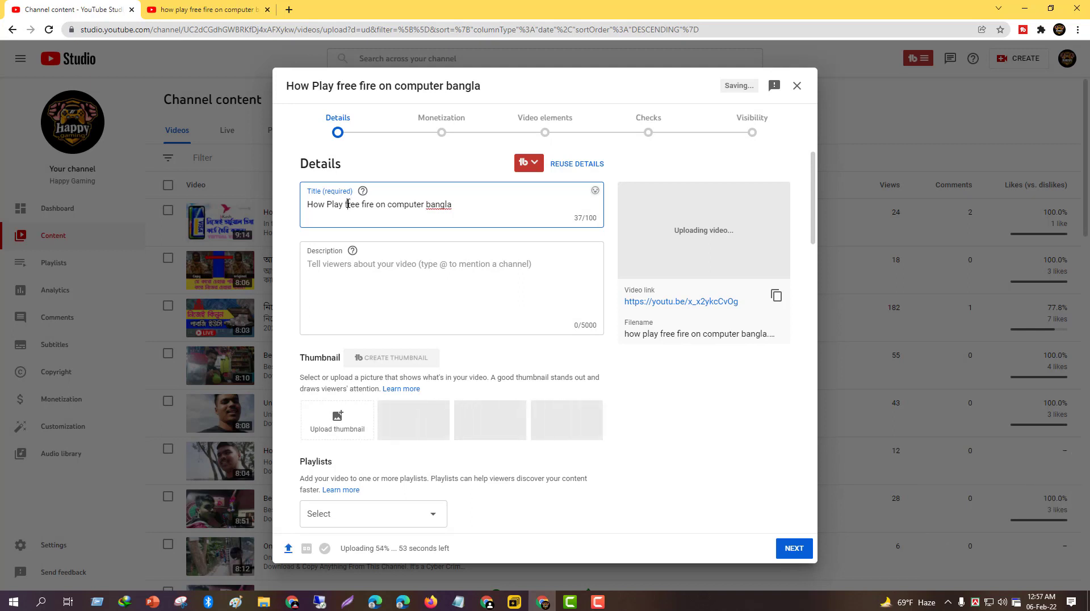
click(348, 213)
key(BackSpace)
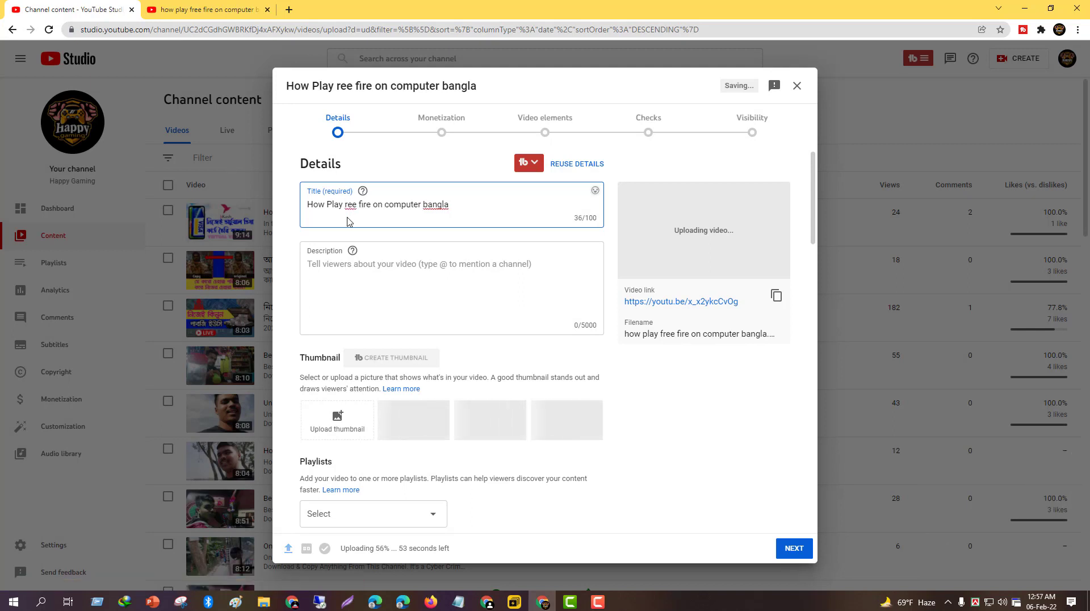
text(F)
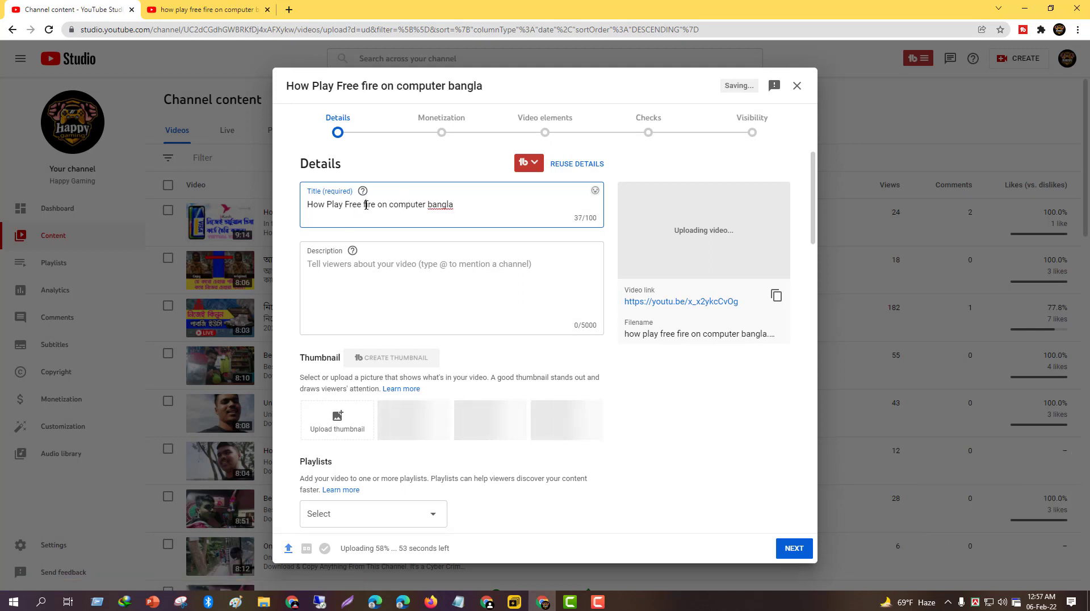
Capitalize the title words "Fire", "Computer" and "Bangla" so the title reads "How Play Free Fire on Computer Bangla"
click(366, 205)
key(BackSpace)
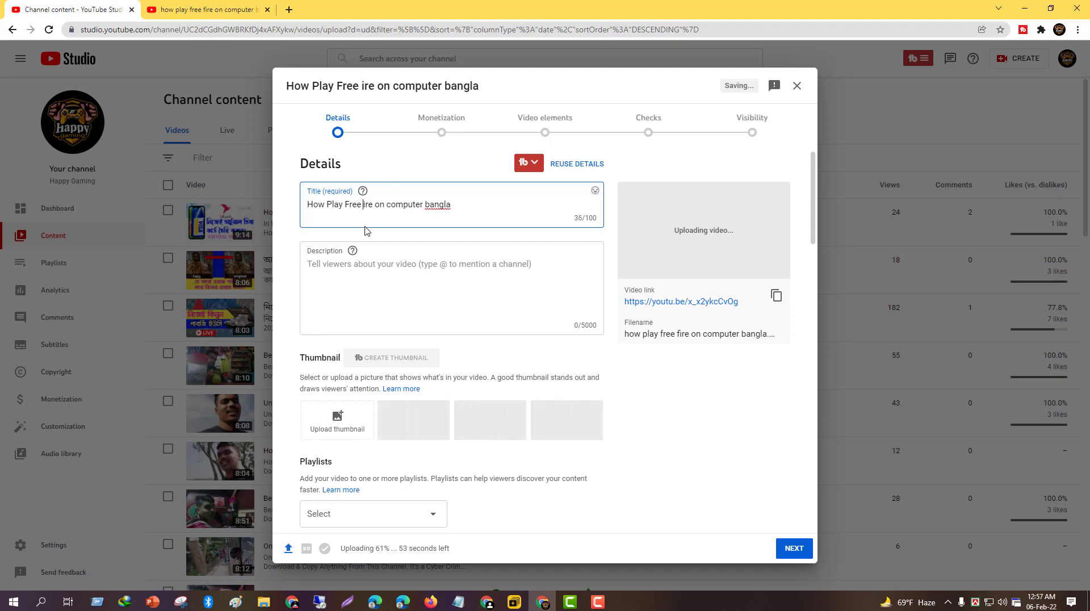
text(F)
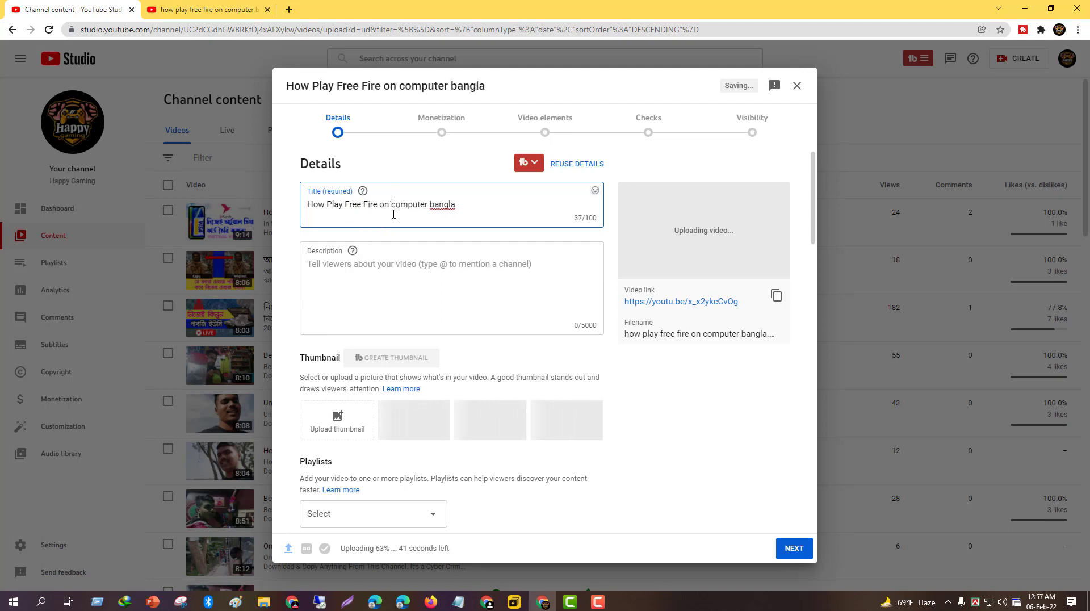
key(Delete)
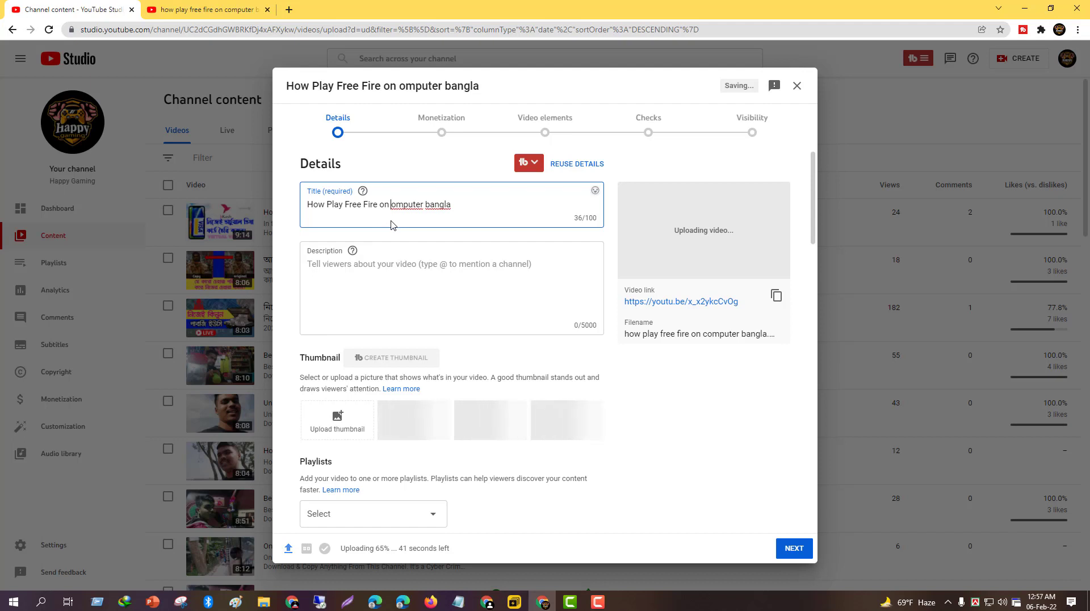
text(C)
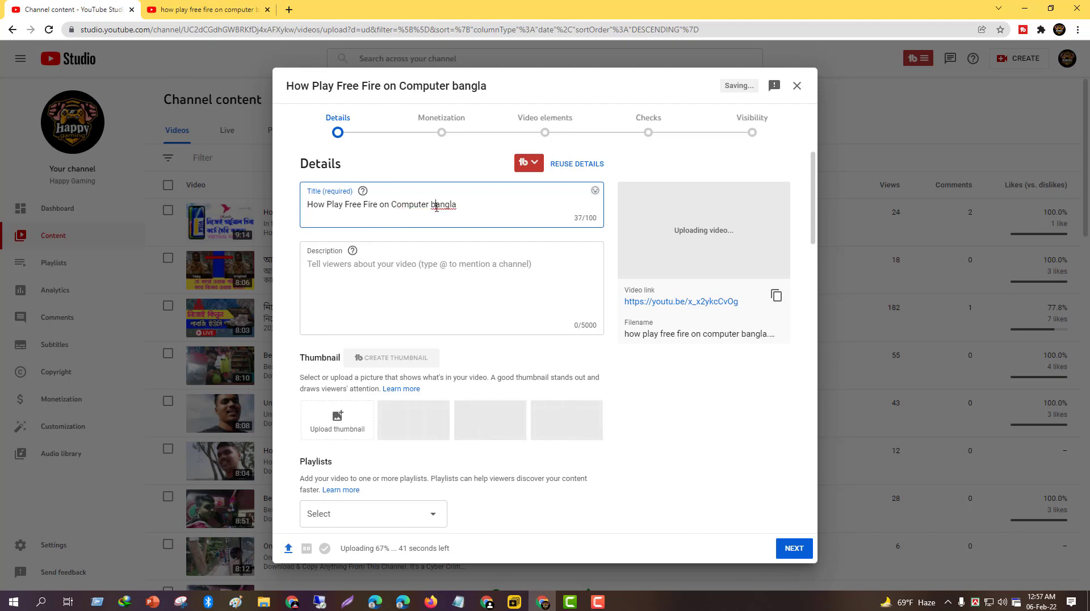
click(431, 209)
key(Delete)
text(B)
Append a space and a "|" separator to the end of the video title, keeping the text cursor in the title
click(472, 210)
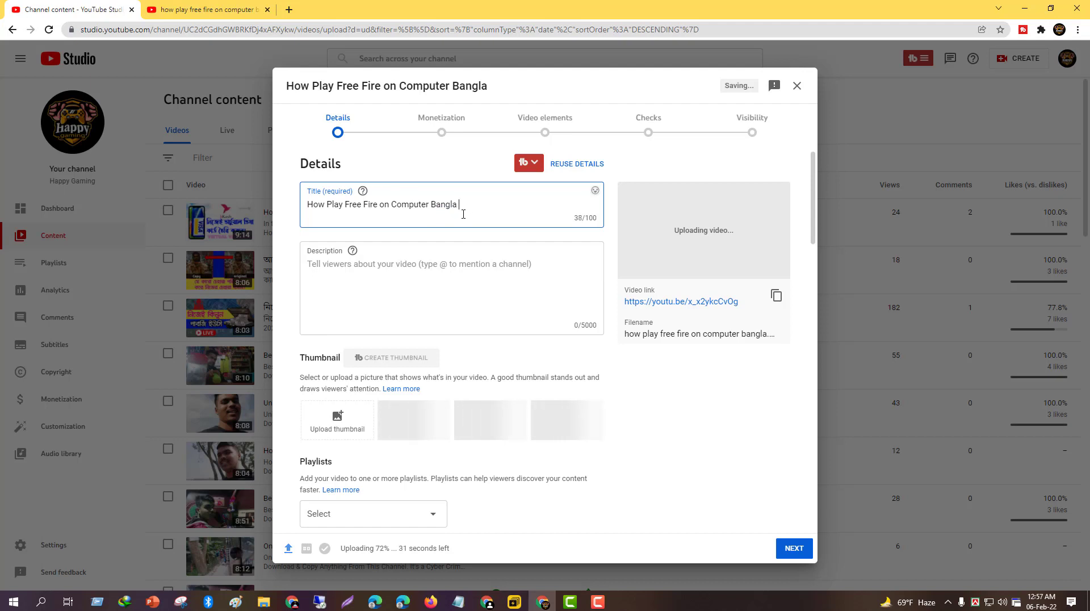
text(|)
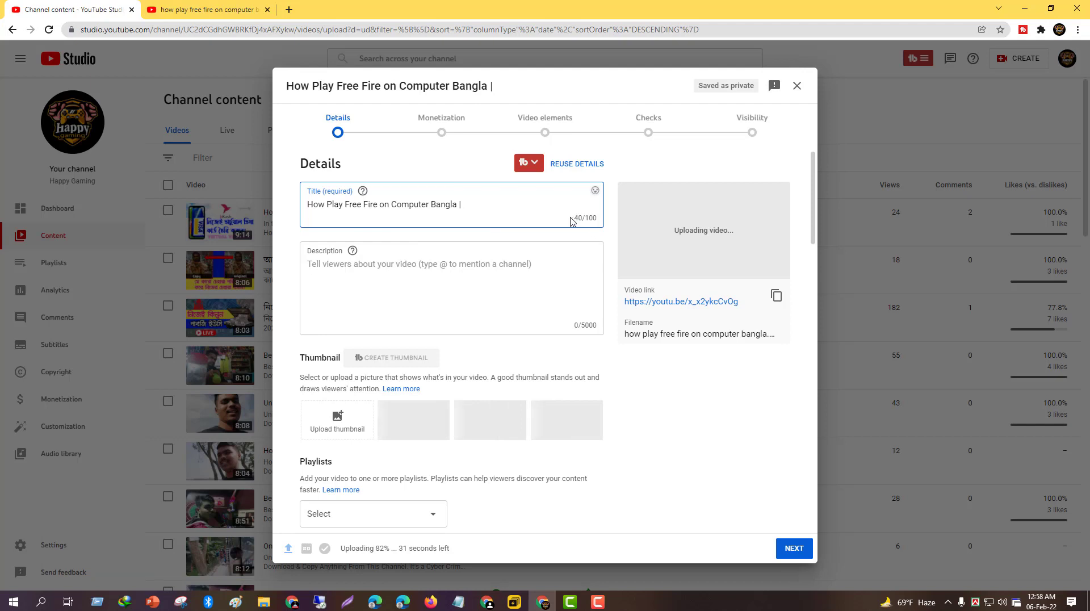
drag(572, 222, 595, 217)
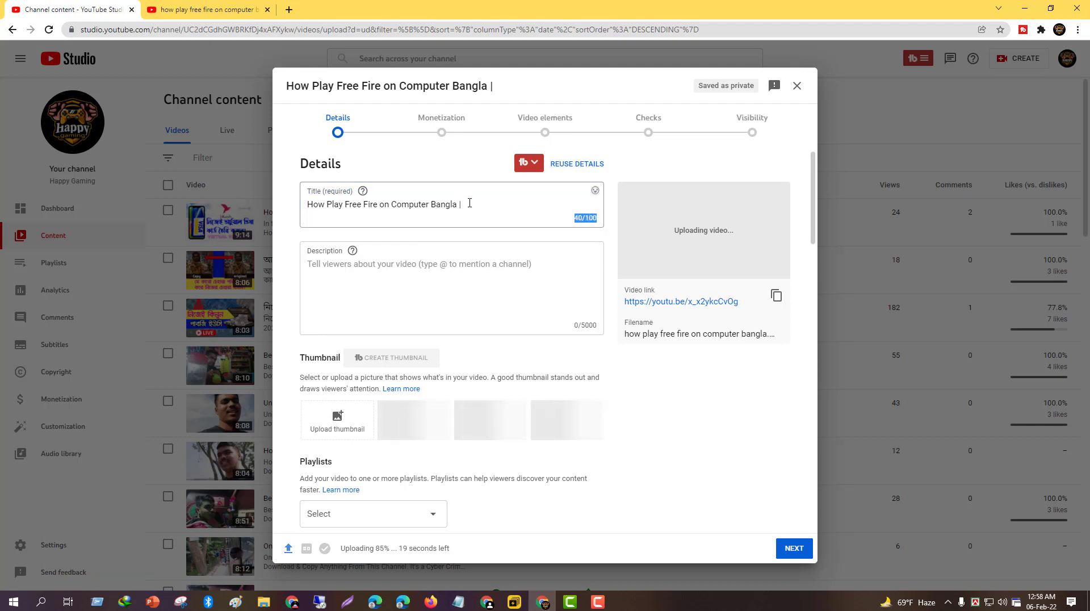
click(505, 211)
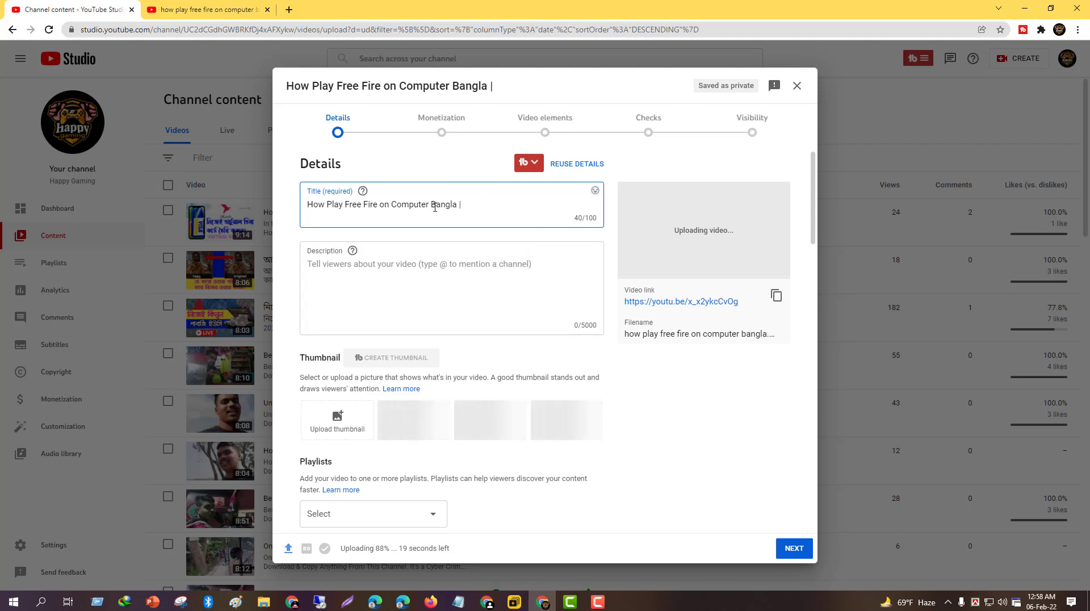
Switch to the Video Topic notes in Notepad and copy the line "pc te kivabe free fire download korbo 2021"
drag(458, 206, 313, 205)
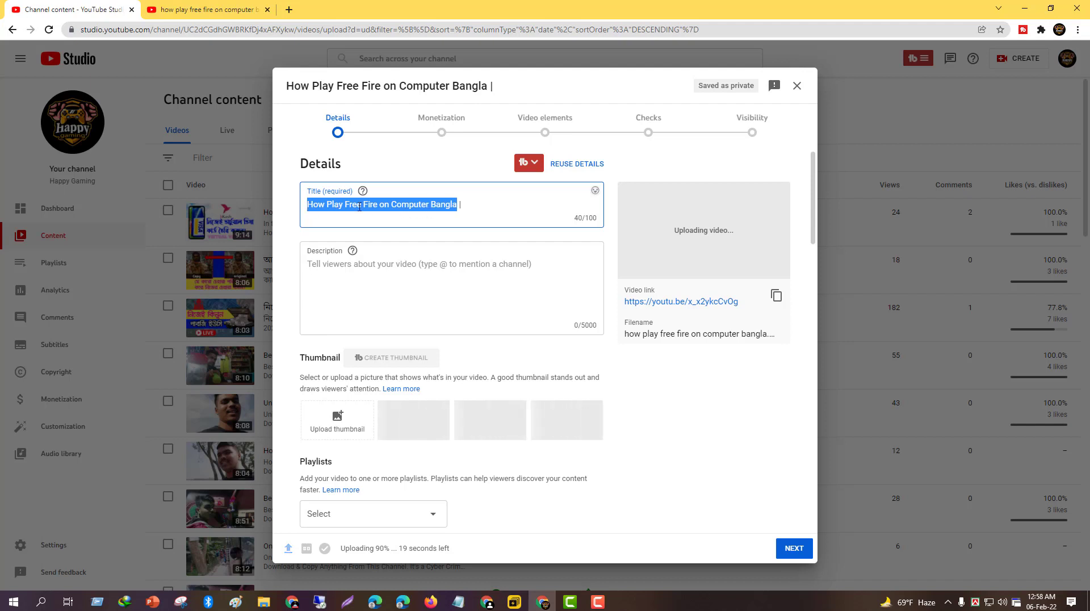
click(483, 205)
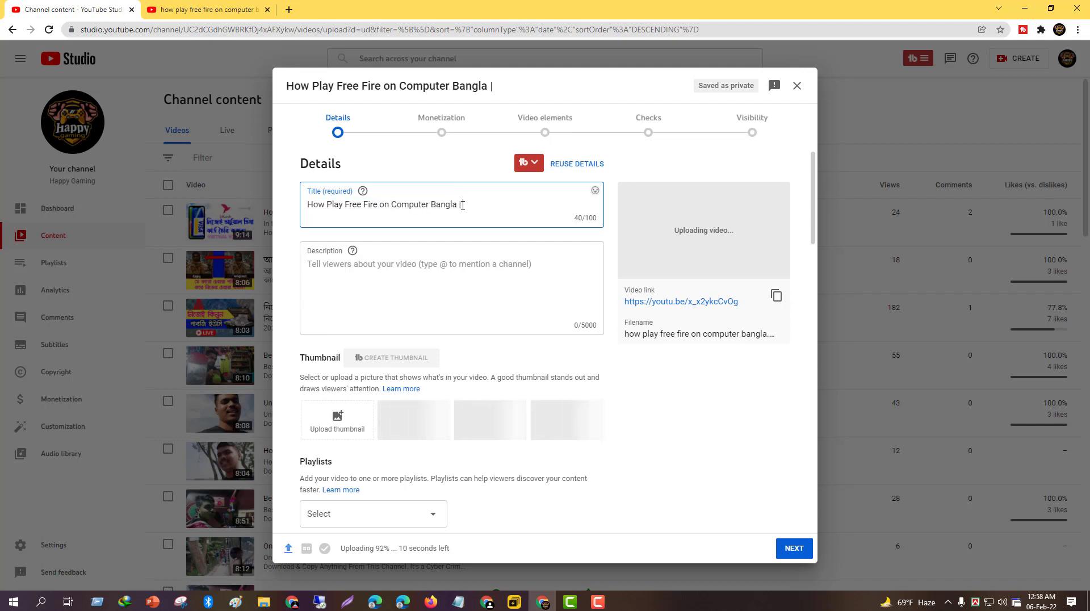
click(467, 205)
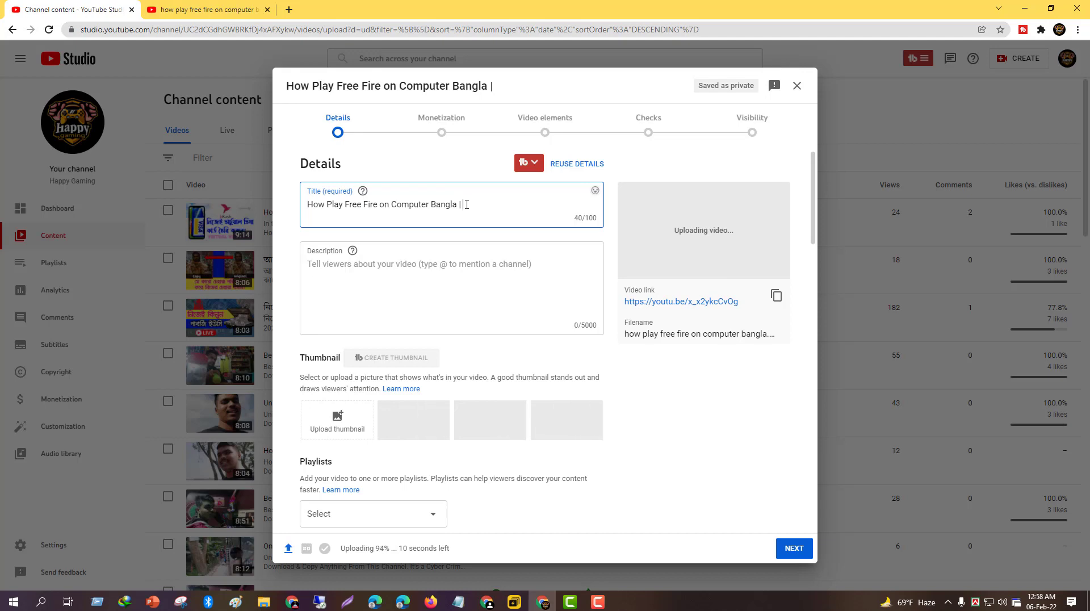
click(461, 604)
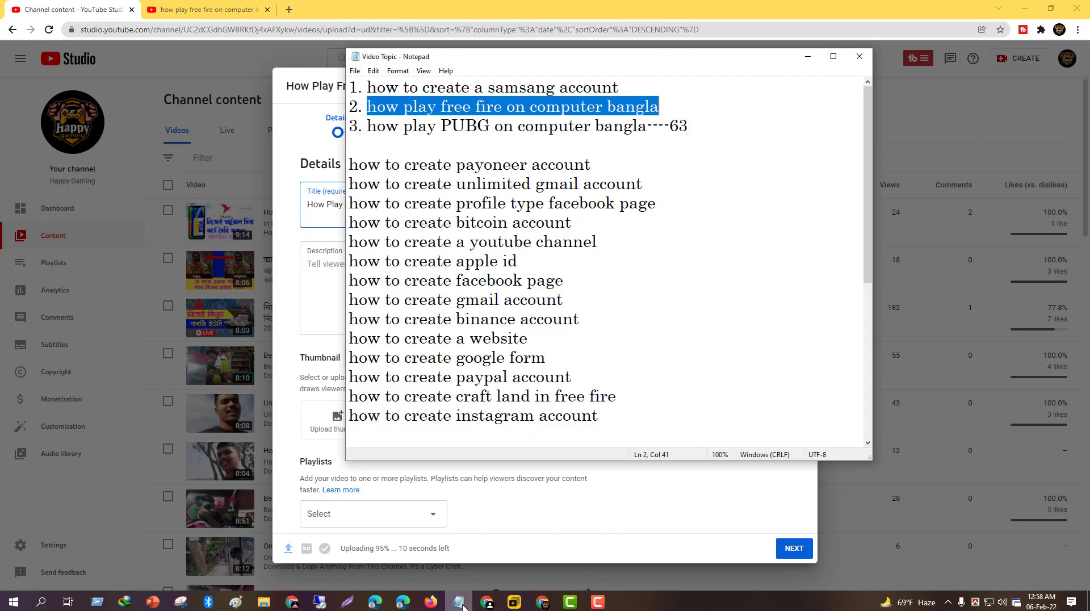
scroll(509, 416, down, 5)
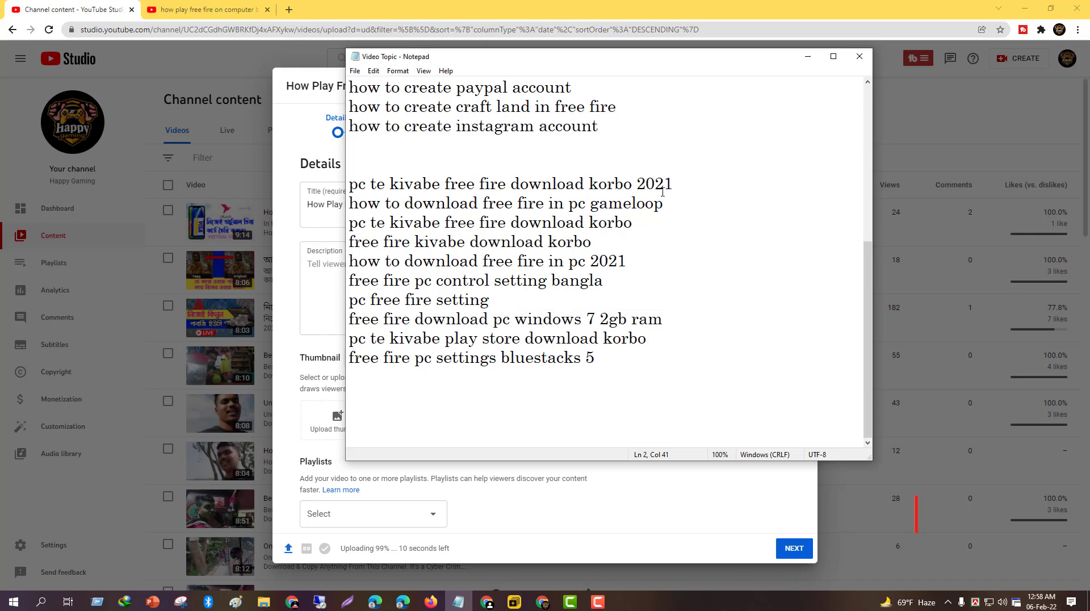
drag(673, 183, 345, 183)
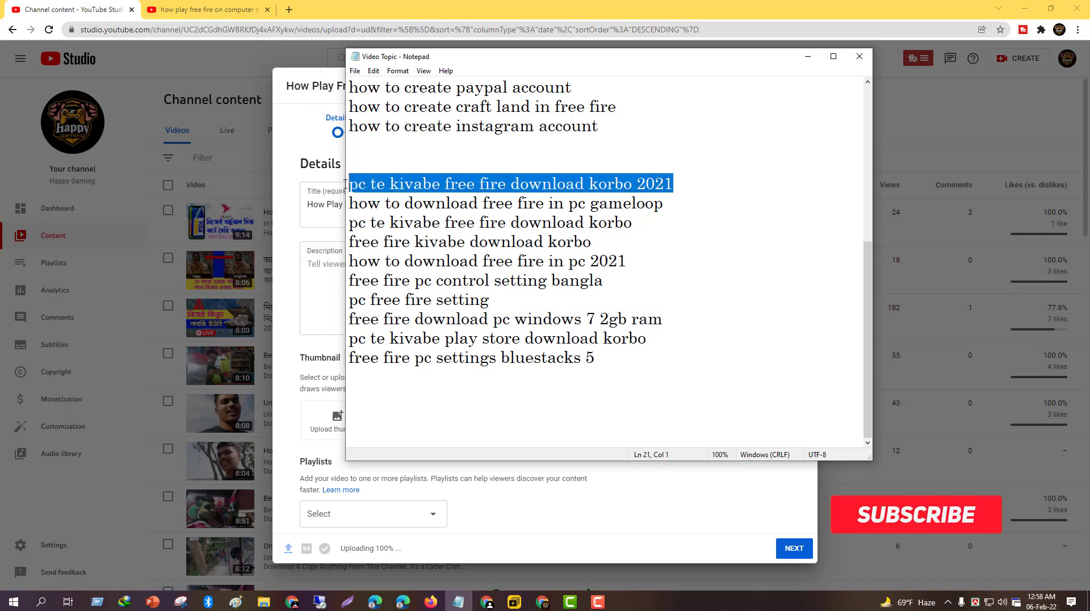
right_click(384, 185)
click(409, 221)
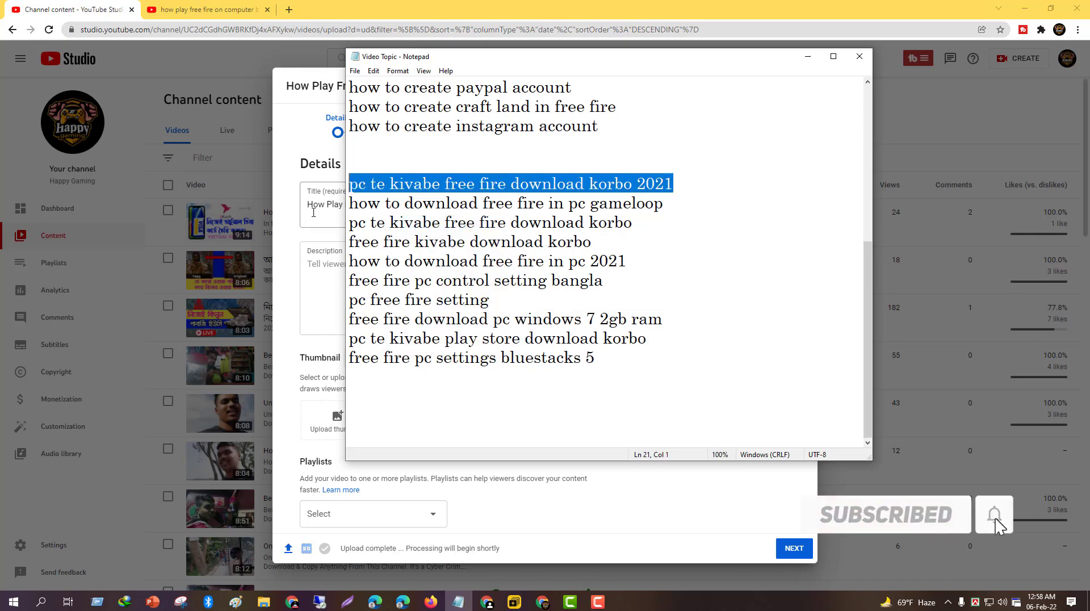
Paste the copied phrase after the "|" in the video title and change its year to 2022
click(314, 212)
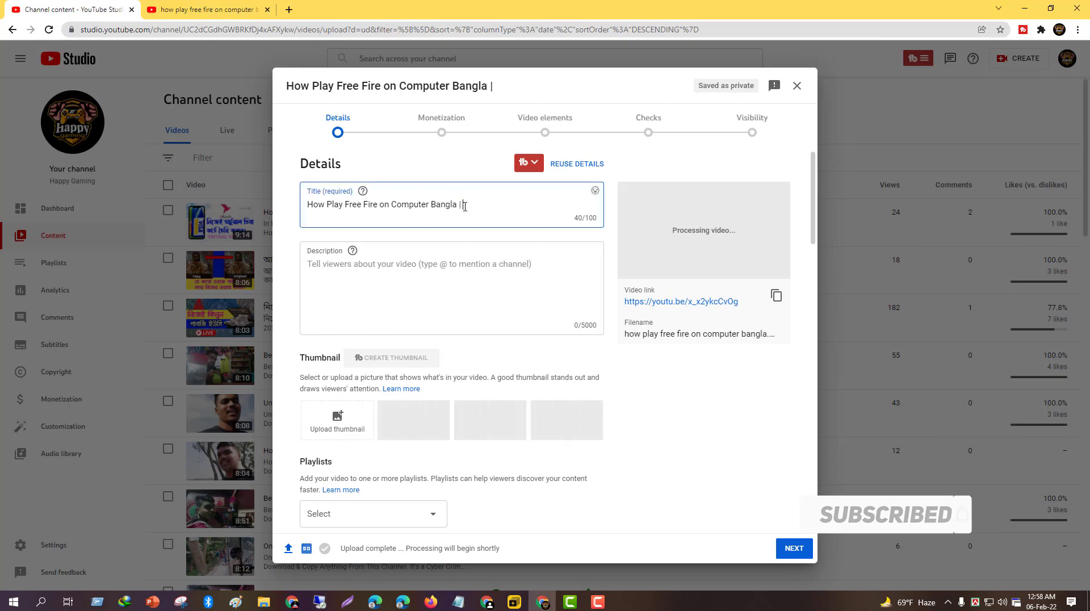
key(ctrl+v)
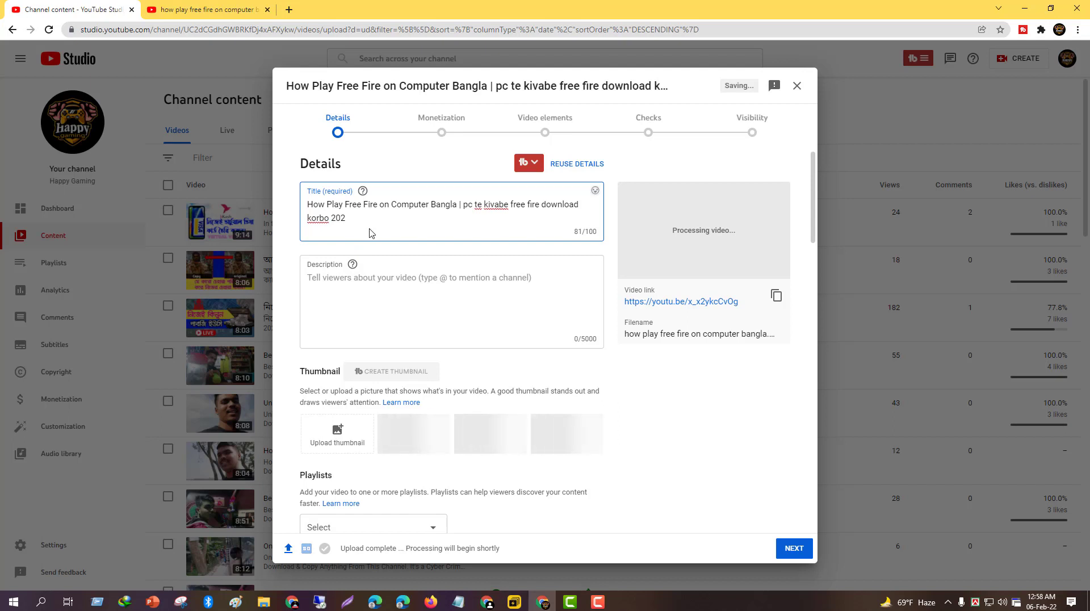
text(2)
Change "pc" to "PC" and "kivabe" to "Kivabe" in the second half of the video title
click(475, 207)
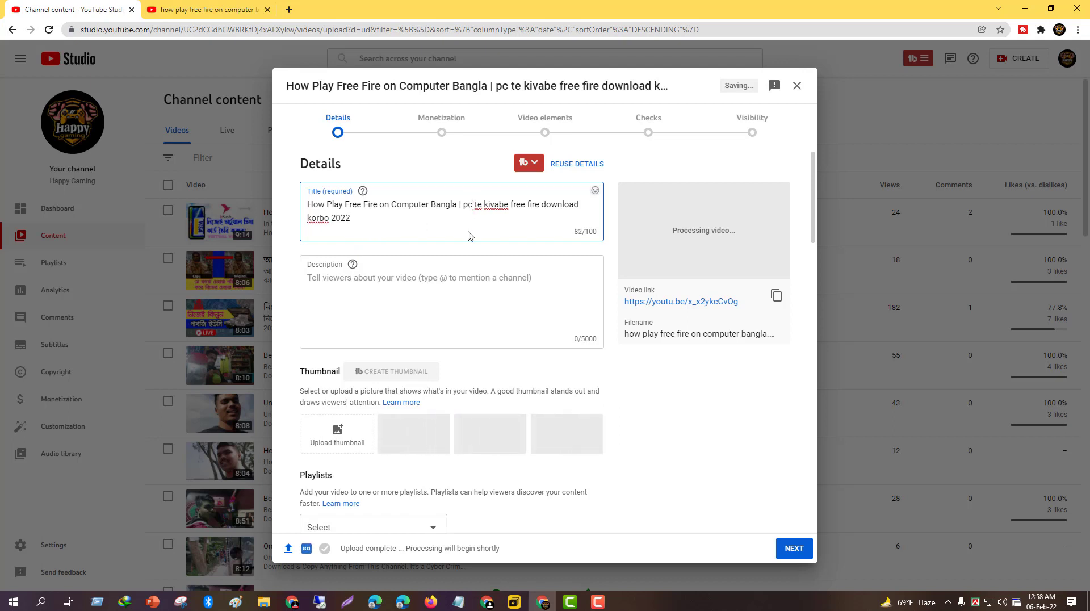
key(BackSpace)
key(BackSpace)
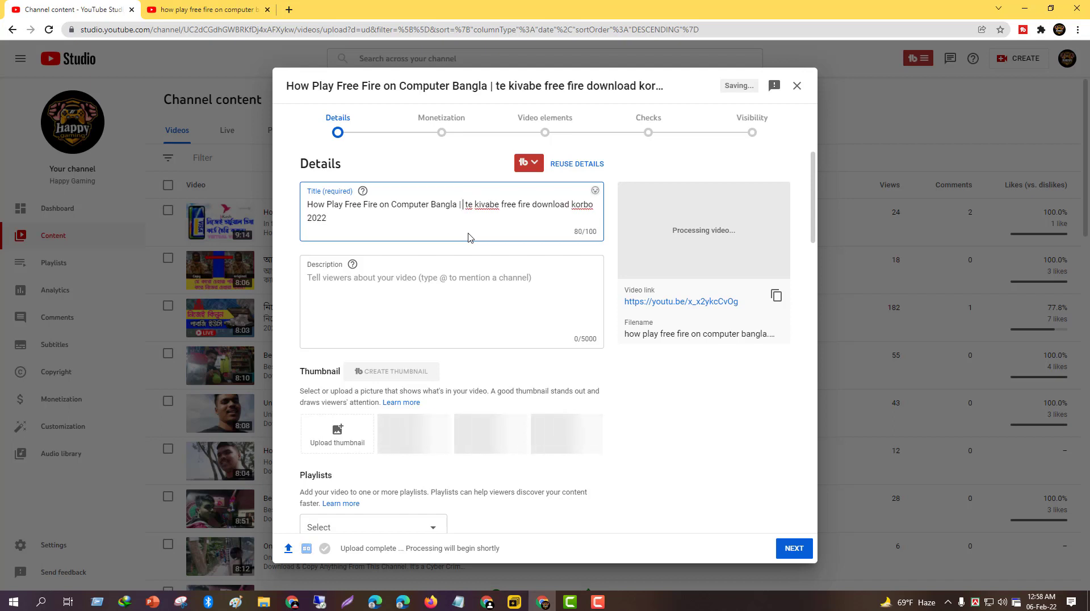
text(PC)
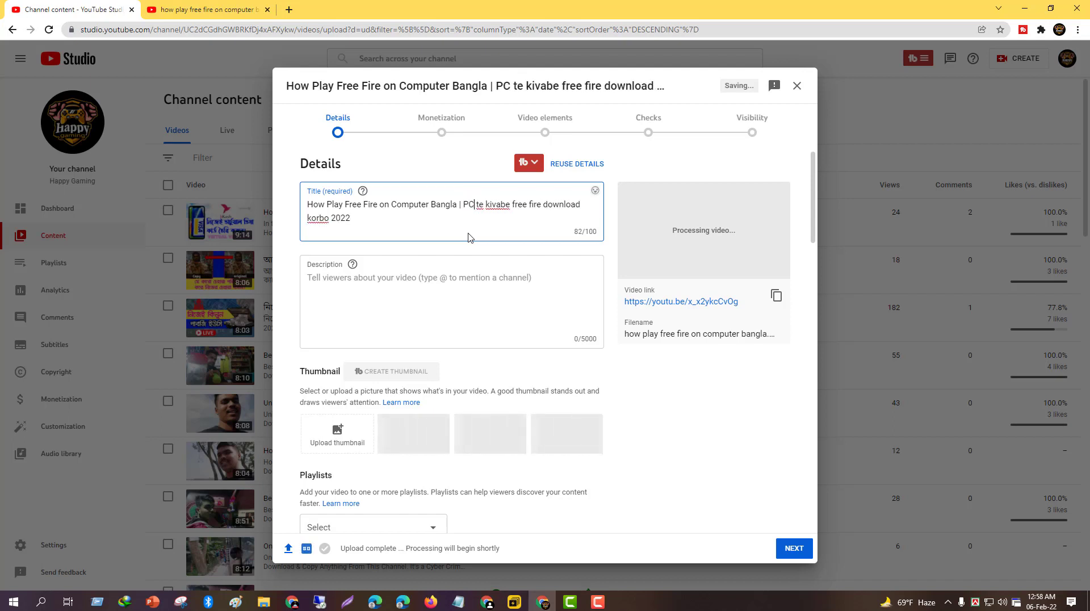
click(490, 212)
key(BackSpace)
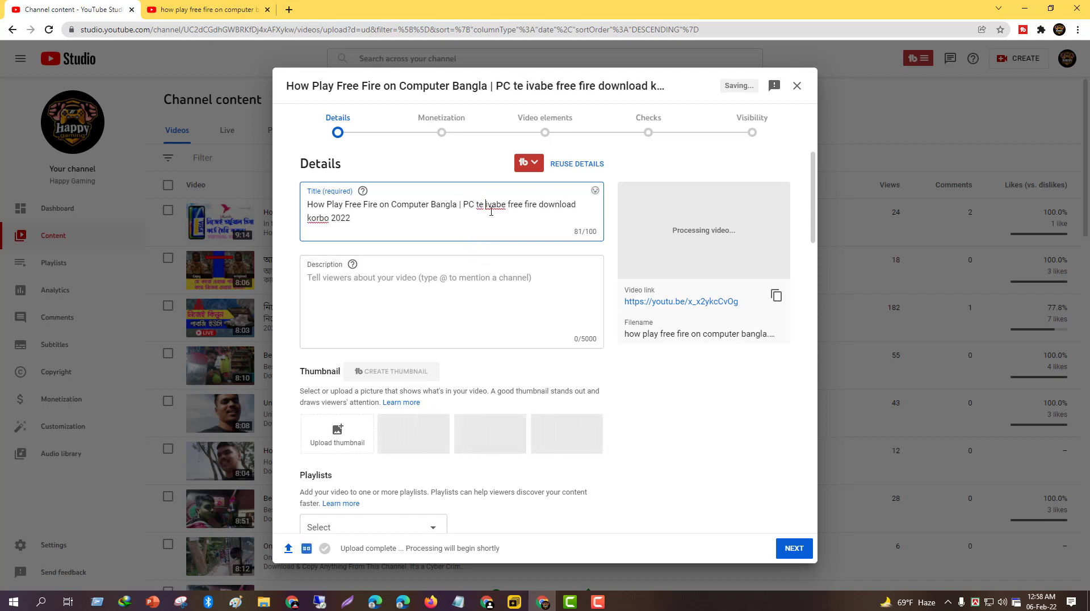
text(K)
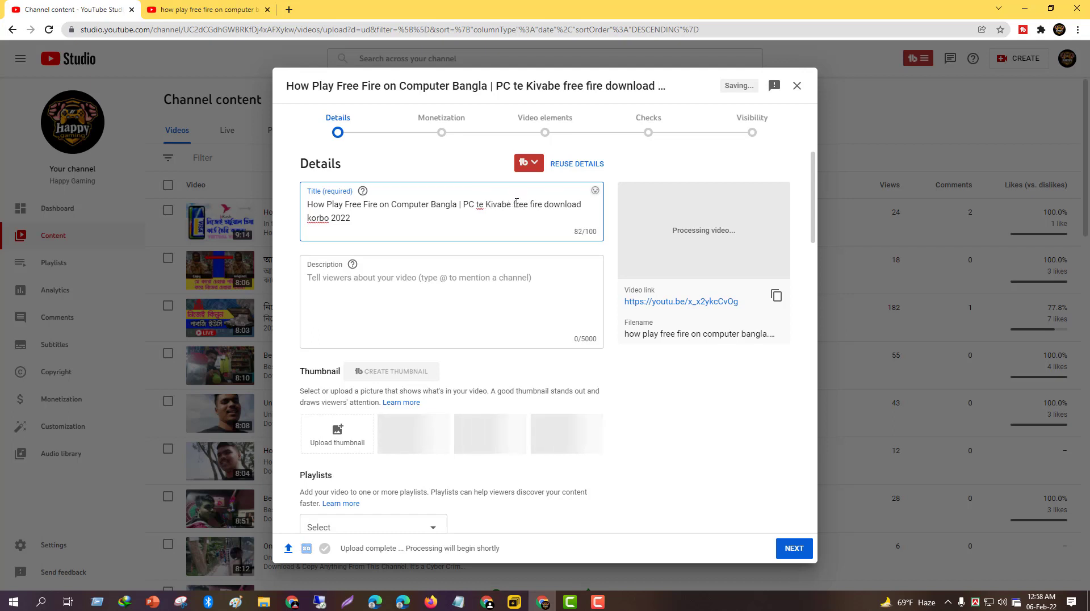
Capitalize "Free" and "Fire" in the title phrase after the "|" separator
click(516, 207)
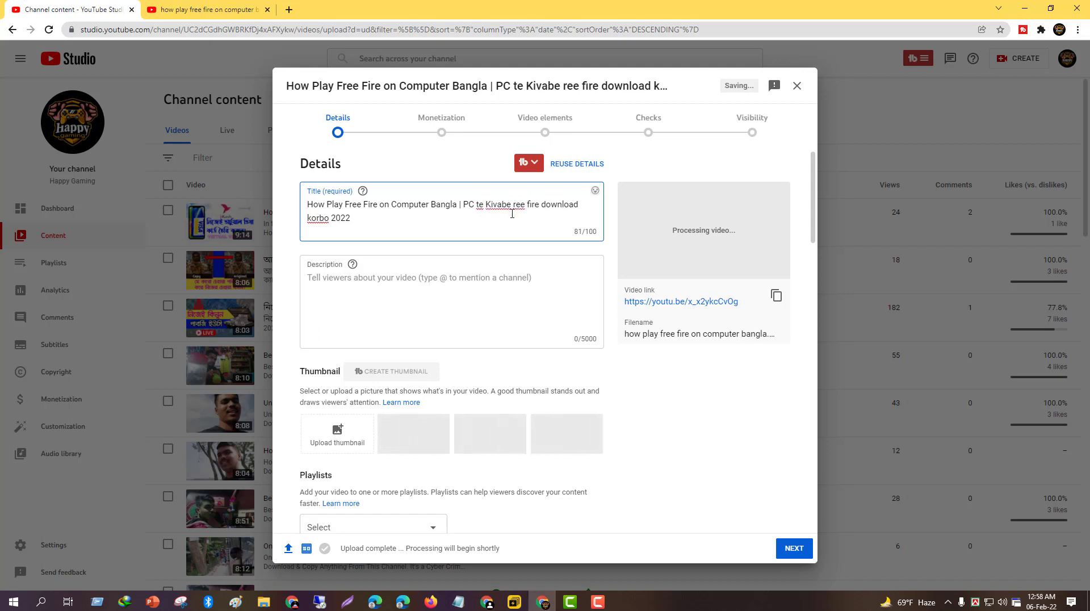
key(BackSpace)
text(F)
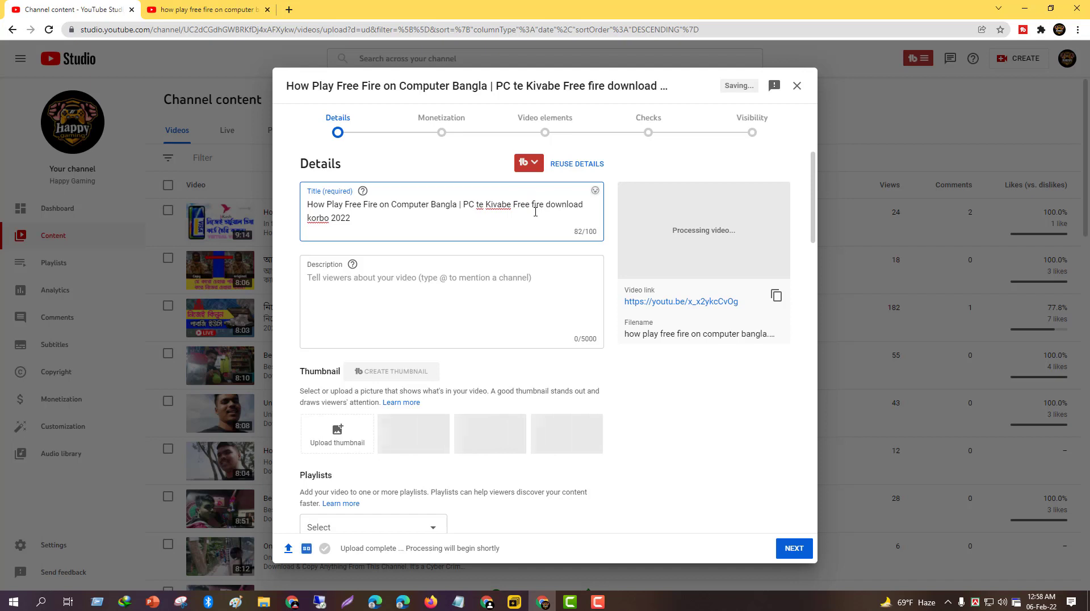
click(534, 209)
key(BackSpace)
text(F)
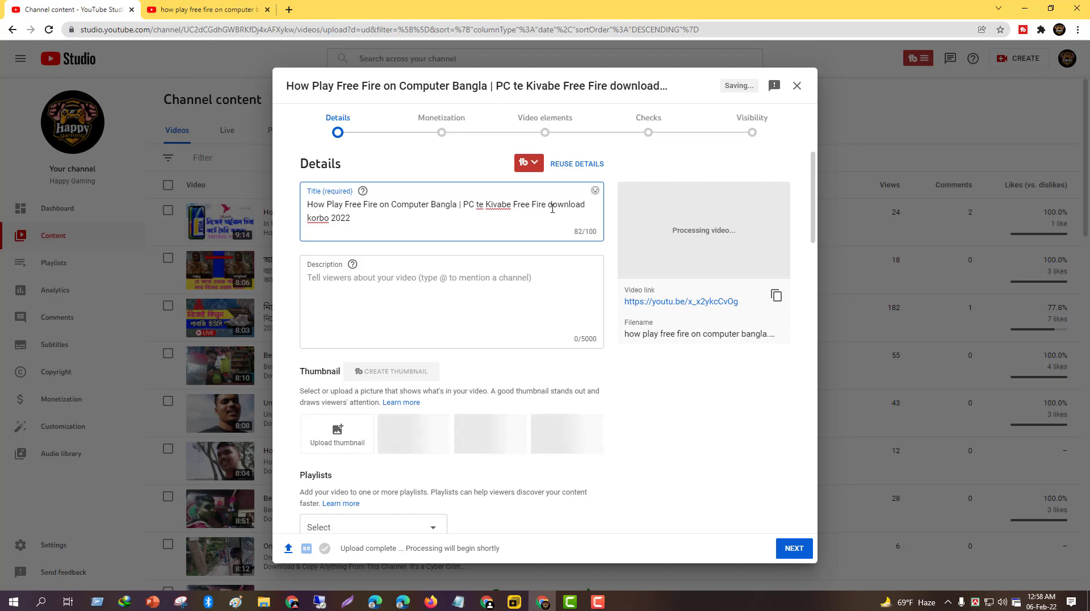
Capitalize "Download", "Korbo" and "Te" so the title's second half reads "PC Te Kivabe Free Fire Download Korbo 2022"
click(555, 208)
key(BackSpace)
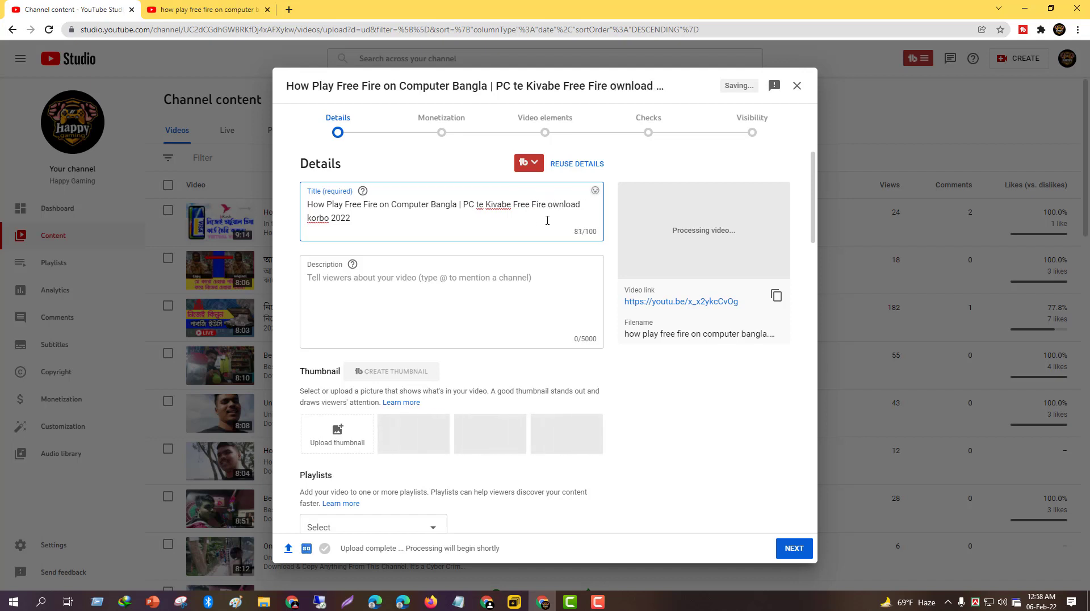
text(D)
click(315, 218)
key(BackSpace)
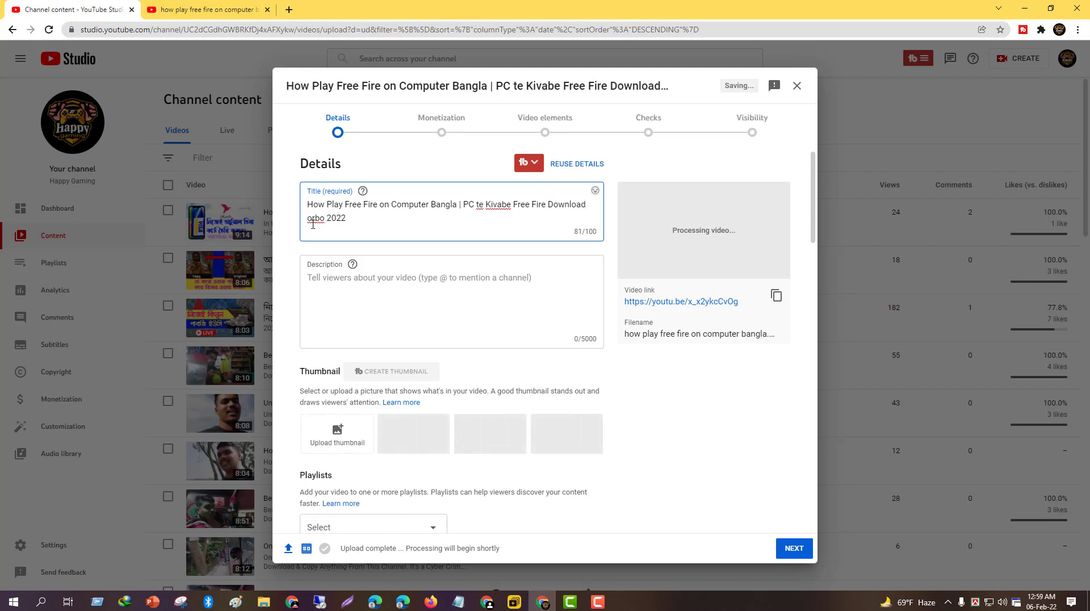
text(K)
click(478, 207)
key(BackSpace)
text(T)
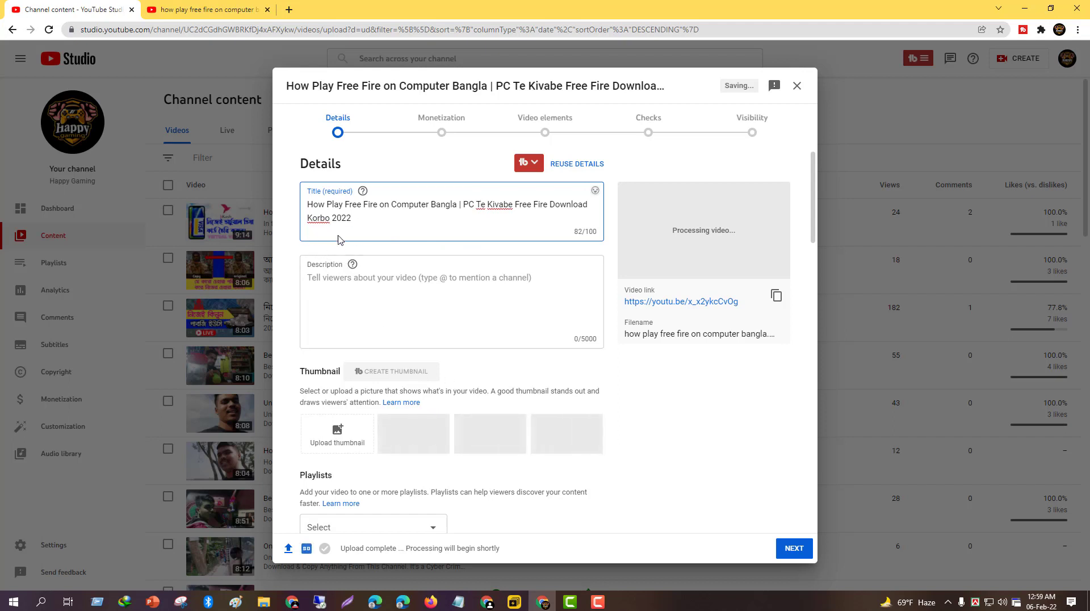
drag(355, 219, 300, 211)
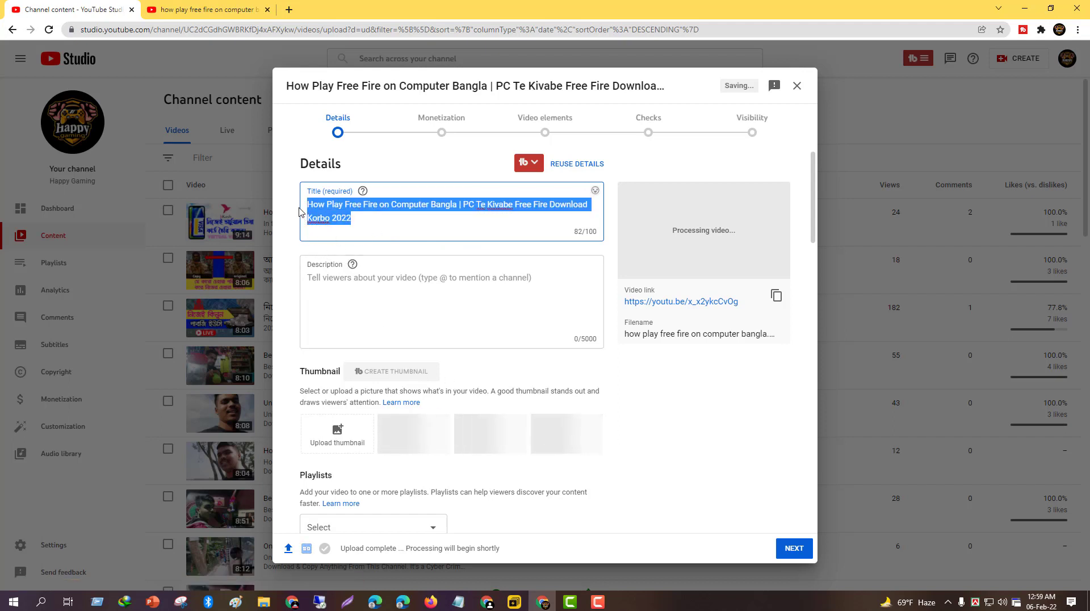
Begin the video description with the text "In todays video I will show "
click(382, 302)
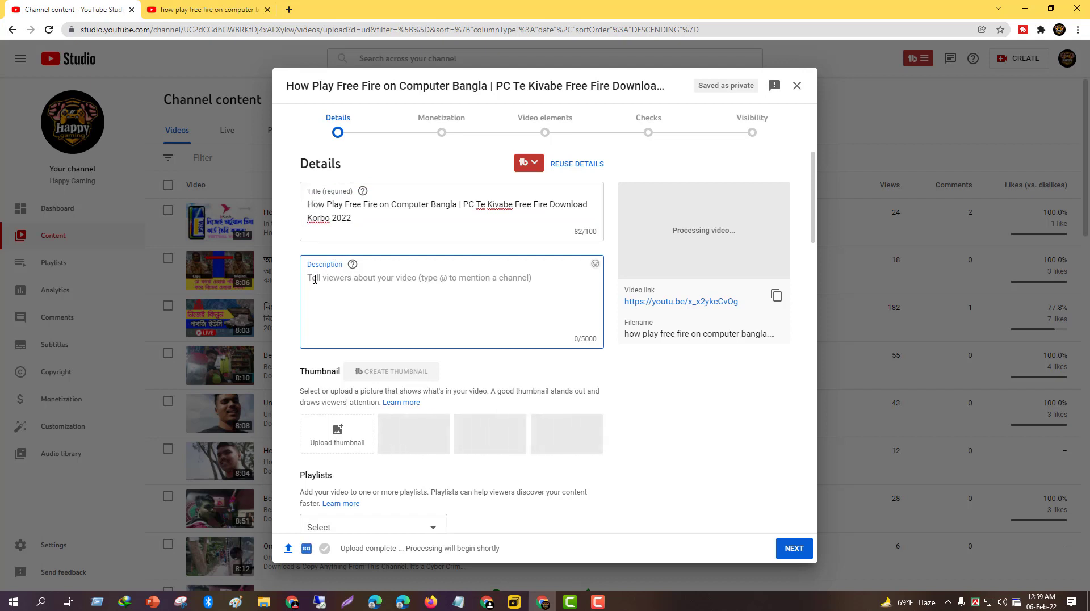
text(In )
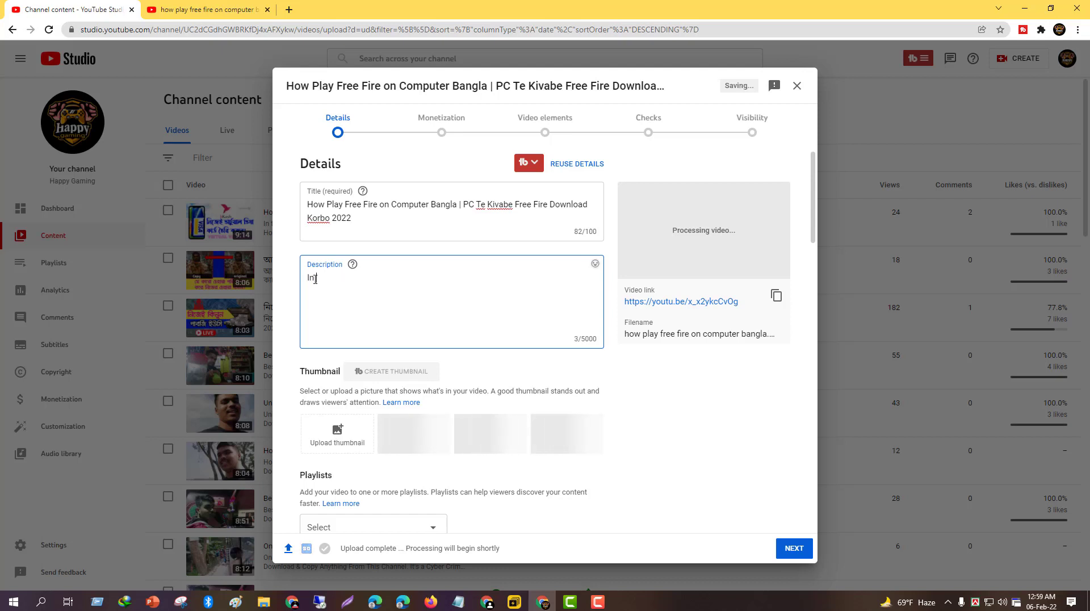
text(rodays)
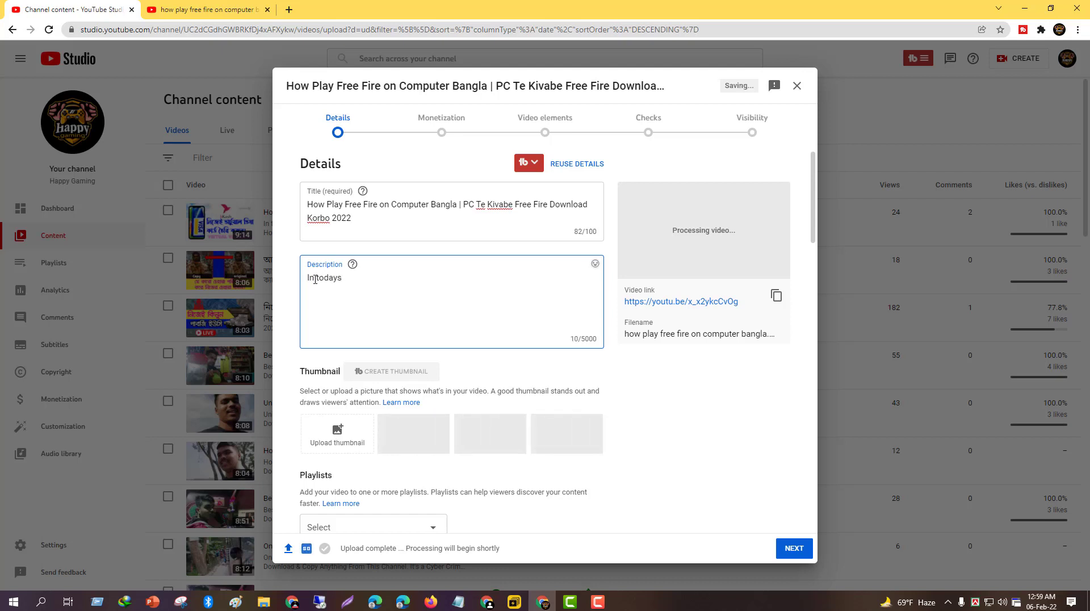
text( vi)
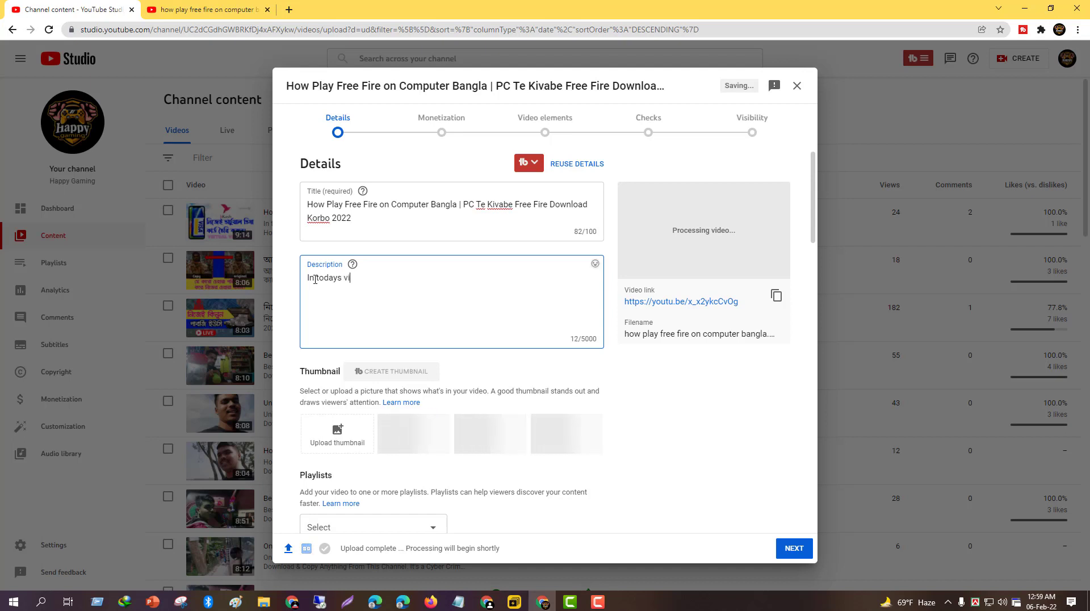
text(de)
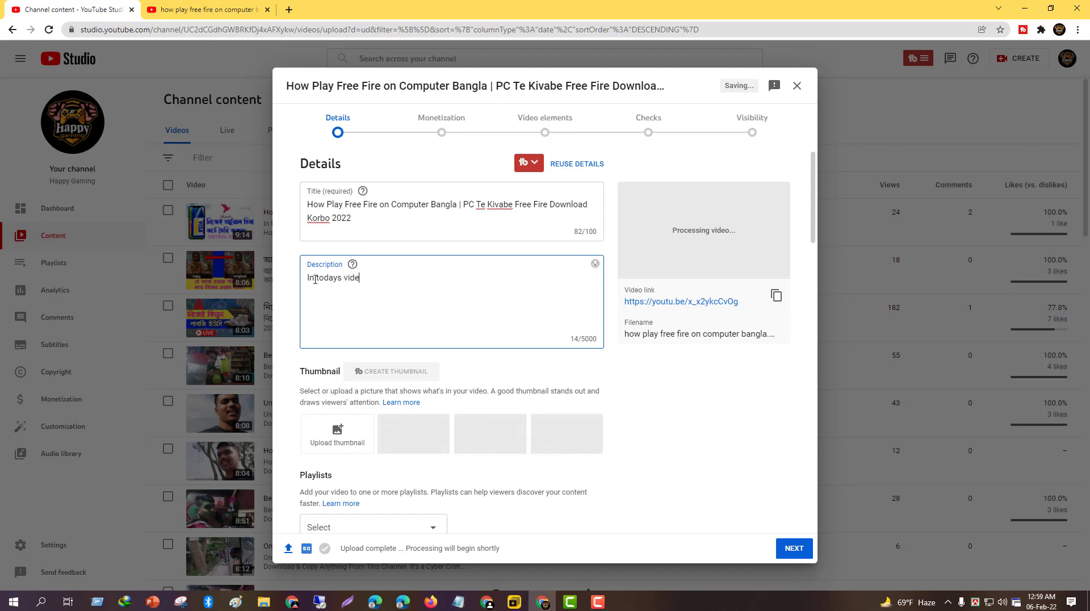
text(o )
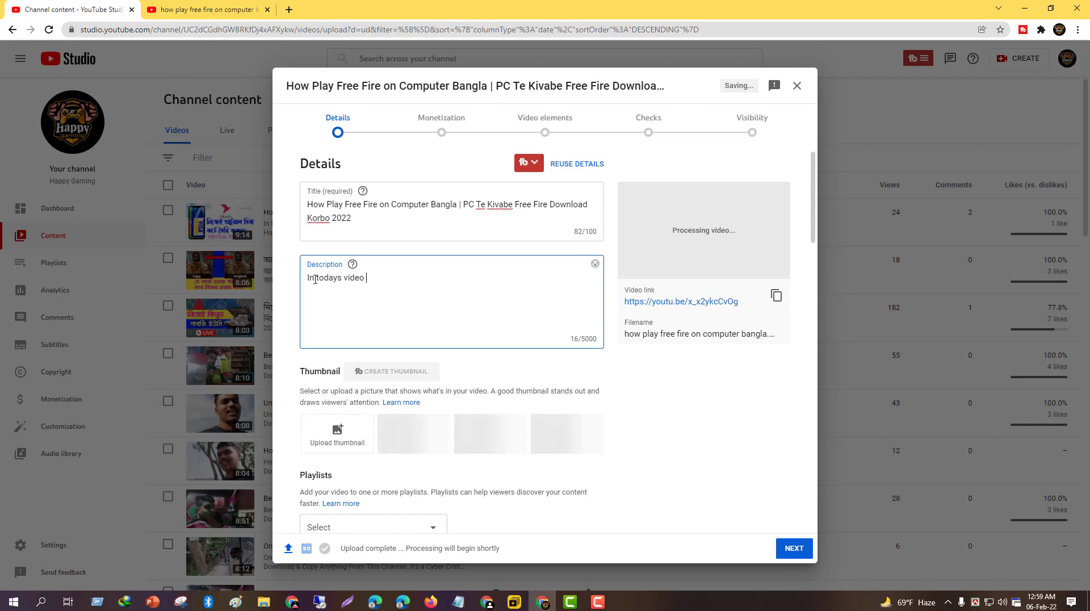
text(I )
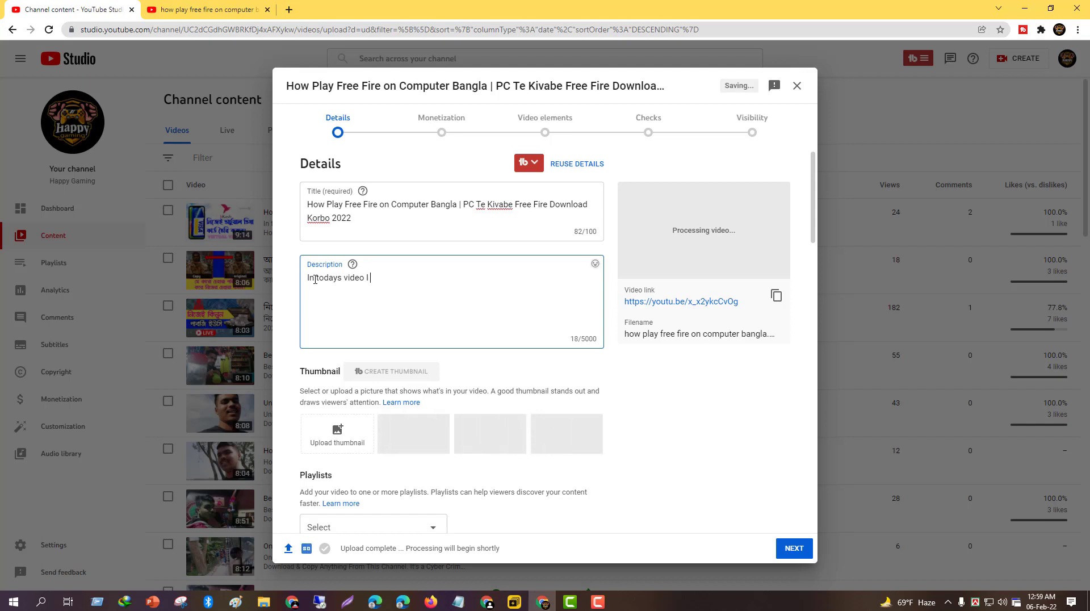
text(will show)
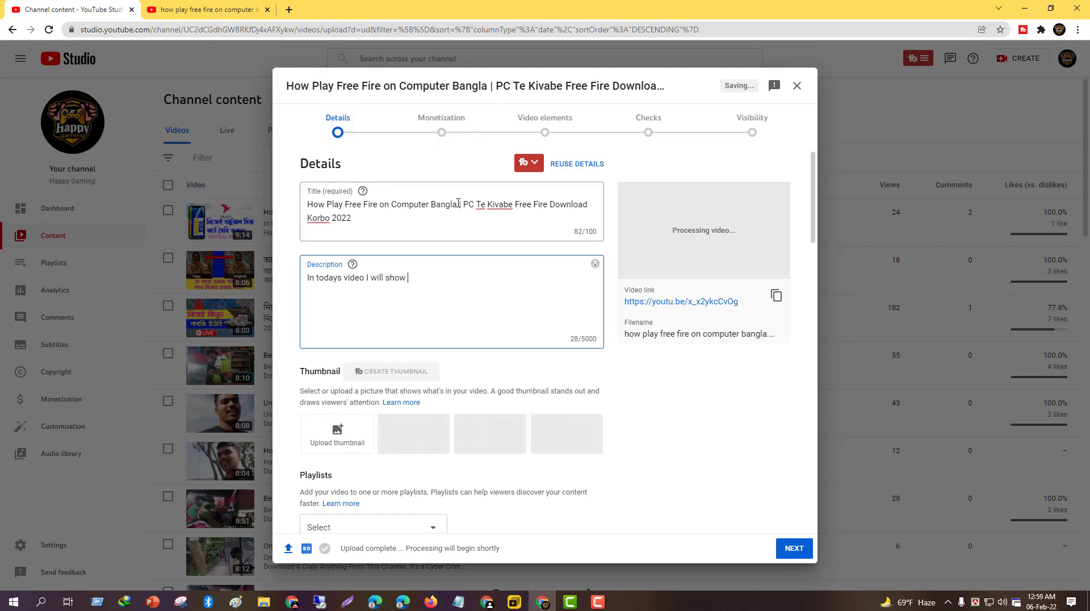
Copy "How Play Free Fire on Computer Bangla" from the title and paste it at the end of the description sentence, closing with a period
drag(457, 204, 301, 206)
right_click(352, 206)
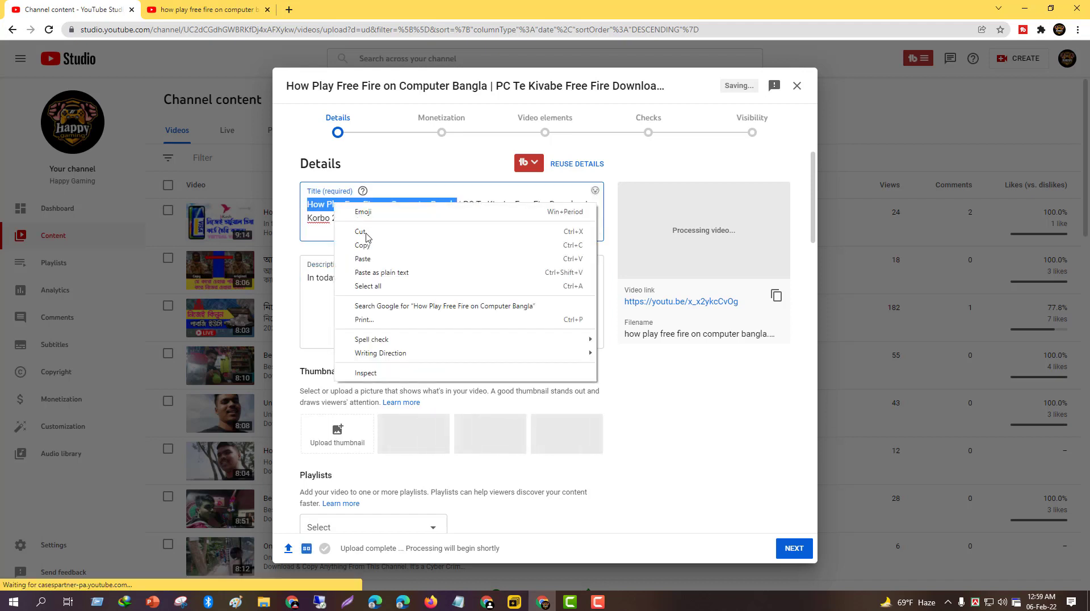
click(379, 253)
click(414, 280)
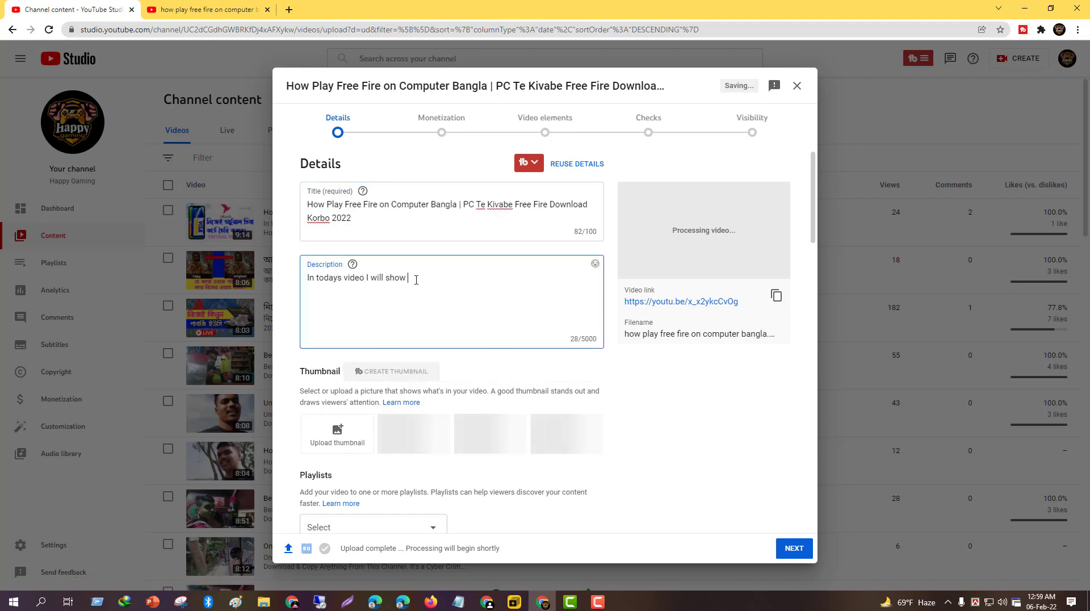
key(ctrl+v)
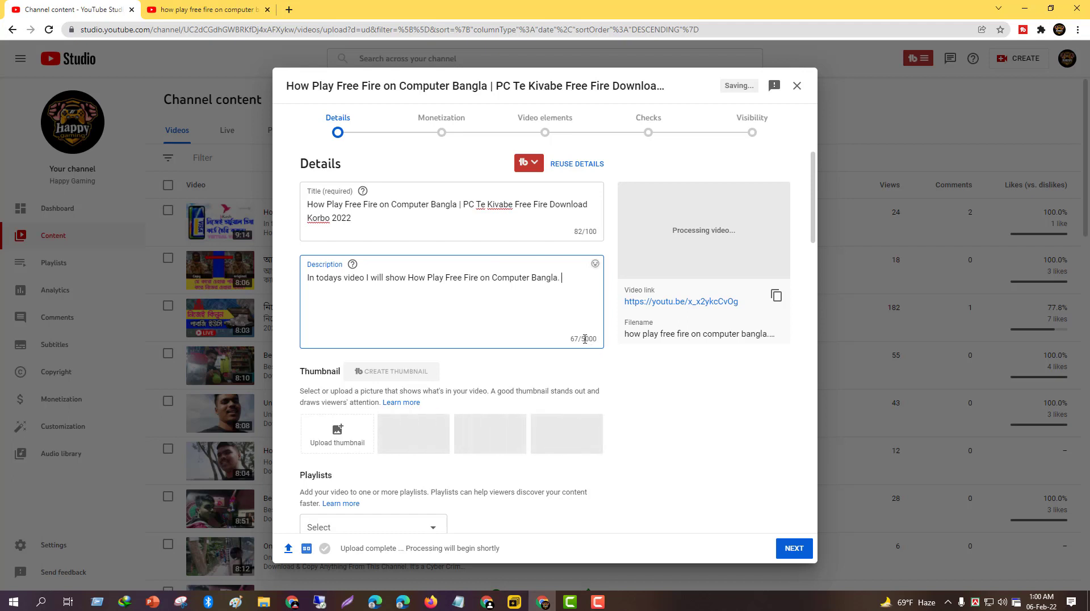
Paste "How Play Free Fire on Computer Bangla" once more after the first sentence of the description
drag(584, 339, 597, 339)
triple_click(550, 292)
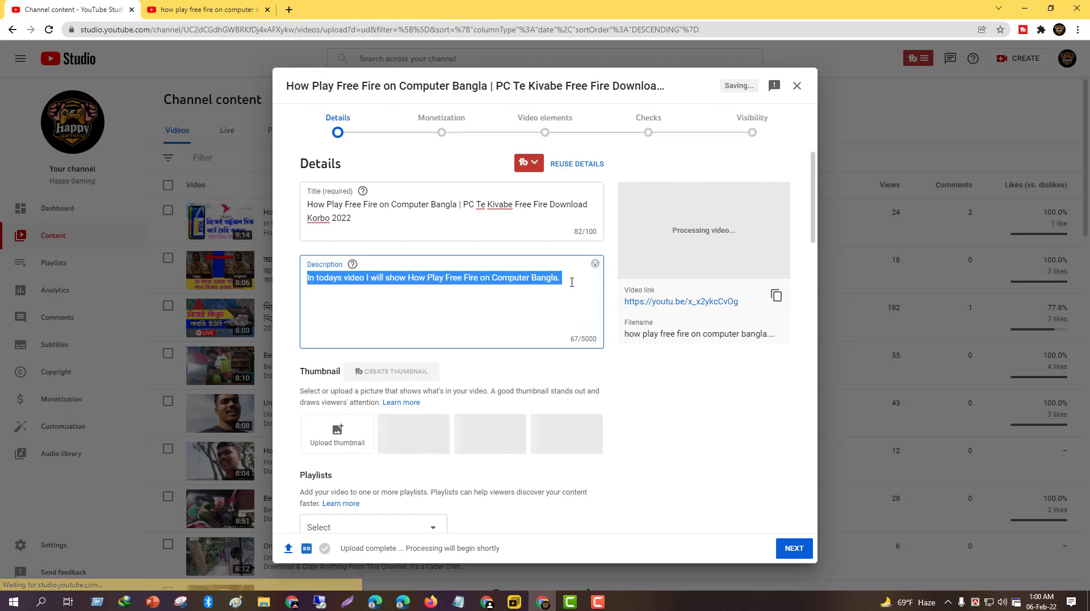
click(570, 281)
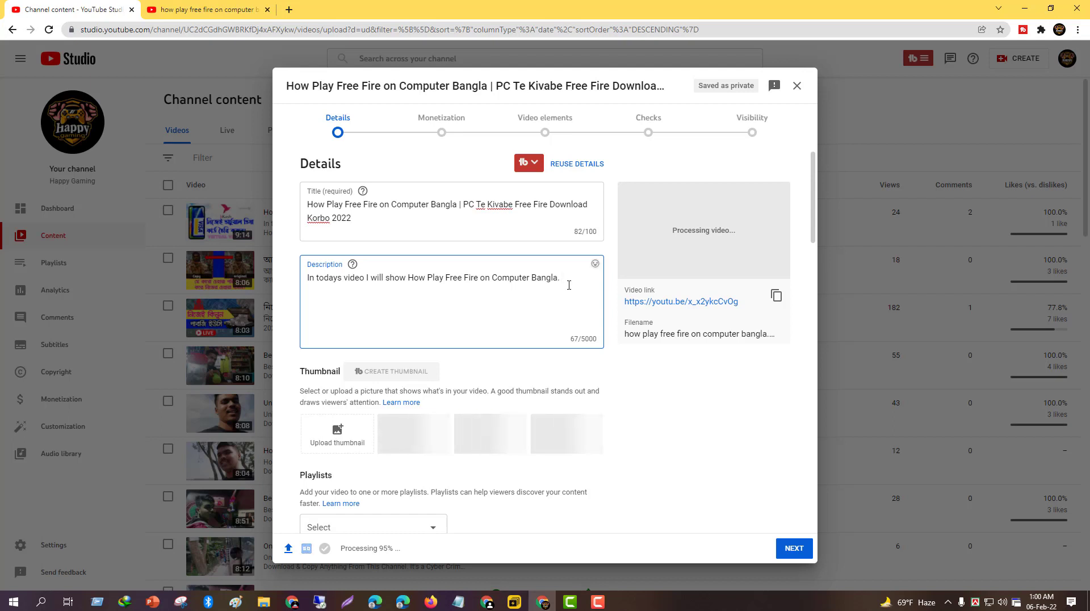
key(ctrl+v)
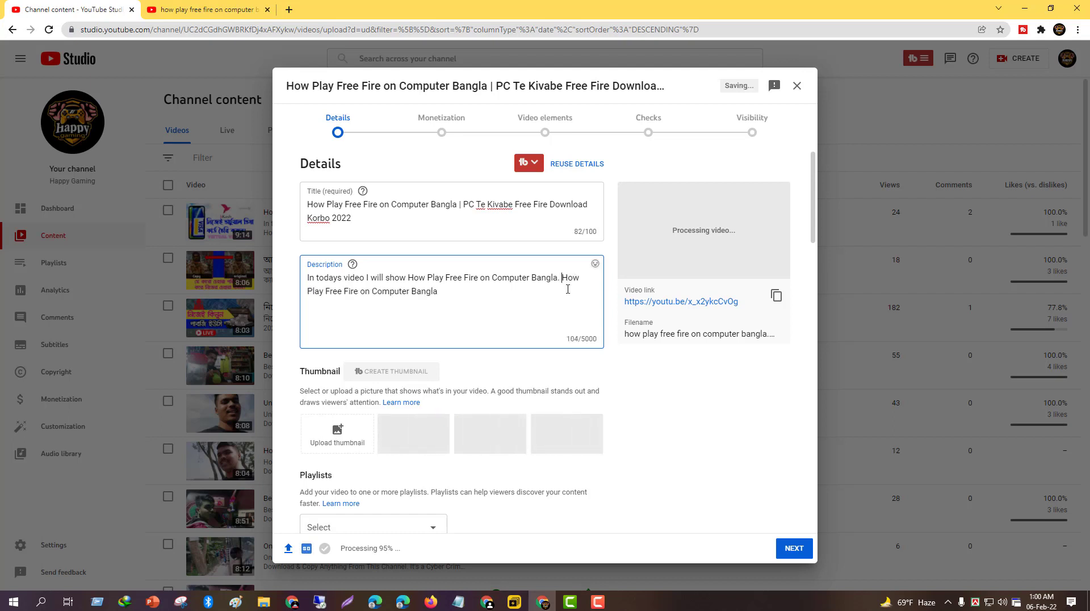
Replace the repeated phrase after the description's first sentence with "PC Te Kivabe Free Fire Download Korbo 2022." copied from the title
shift+click(563, 278)
key(BackSpace)
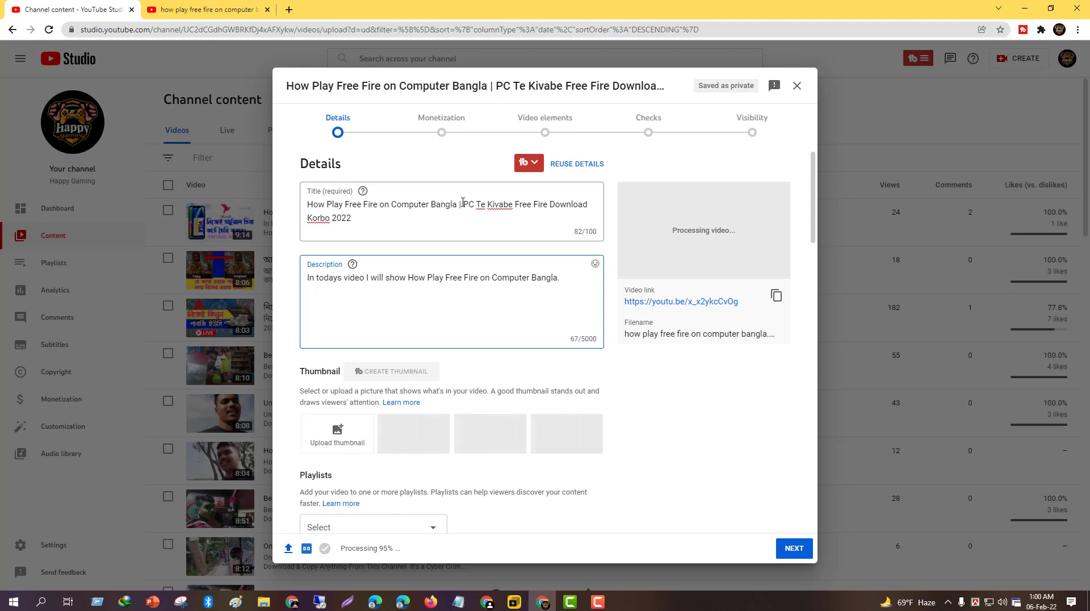
drag(462, 204, 358, 220)
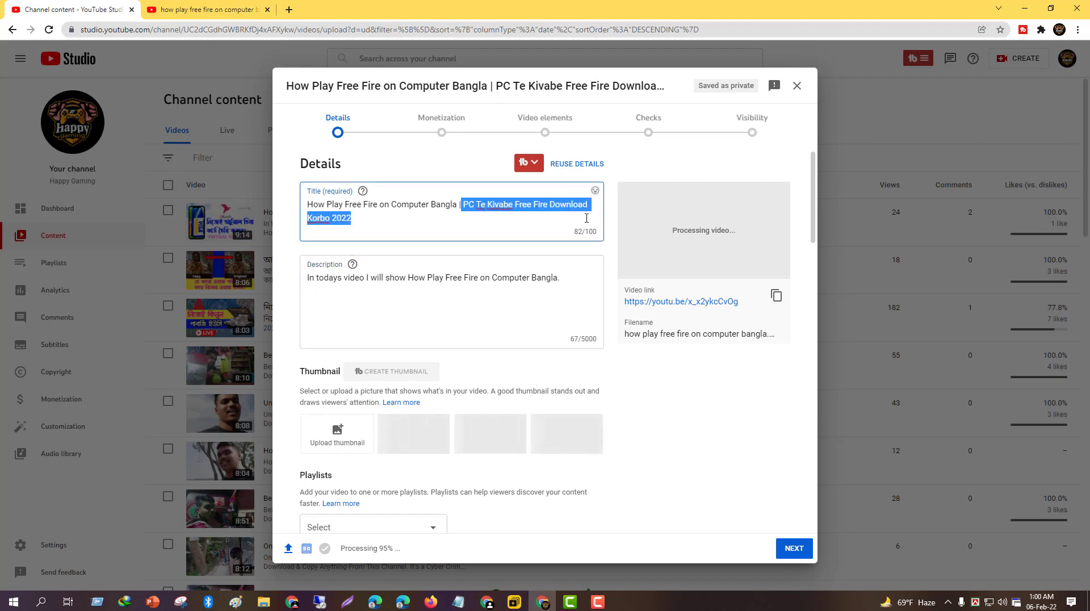
right_click(549, 201)
click(567, 244)
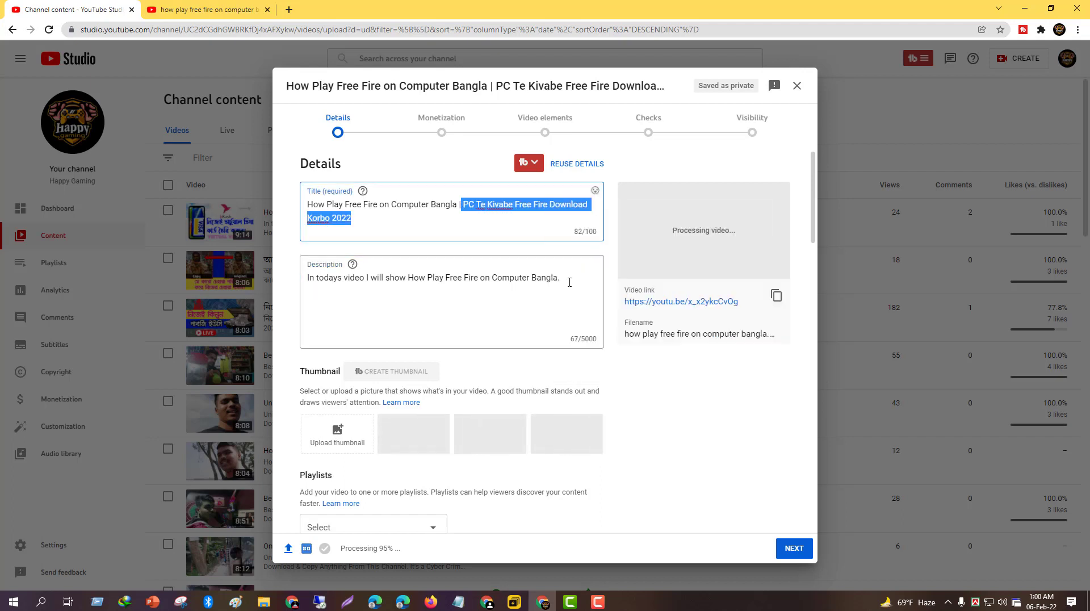
click(563, 280)
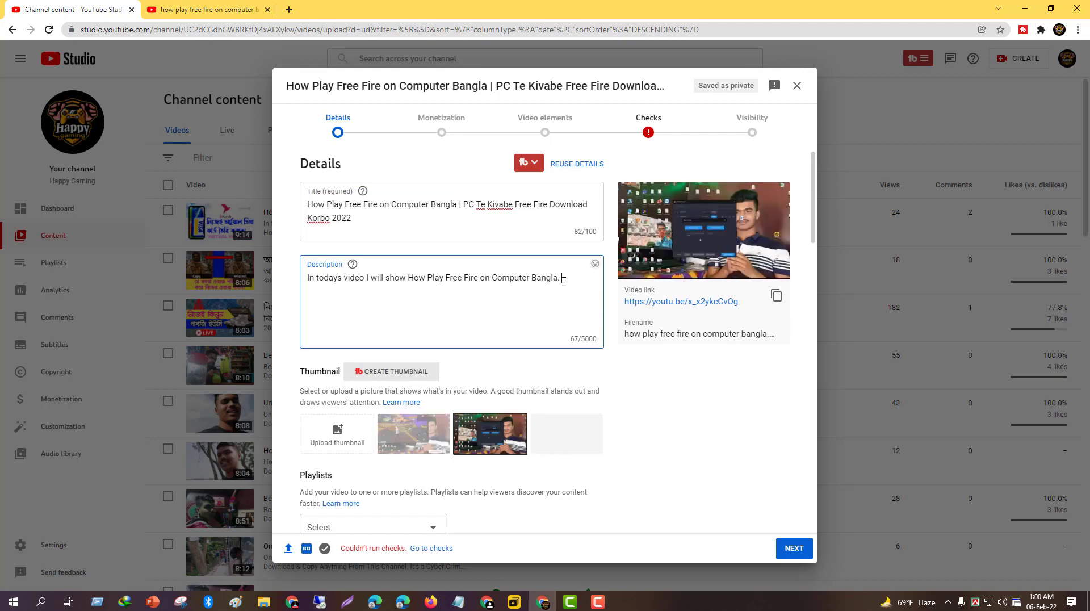
key(ctrl+v)
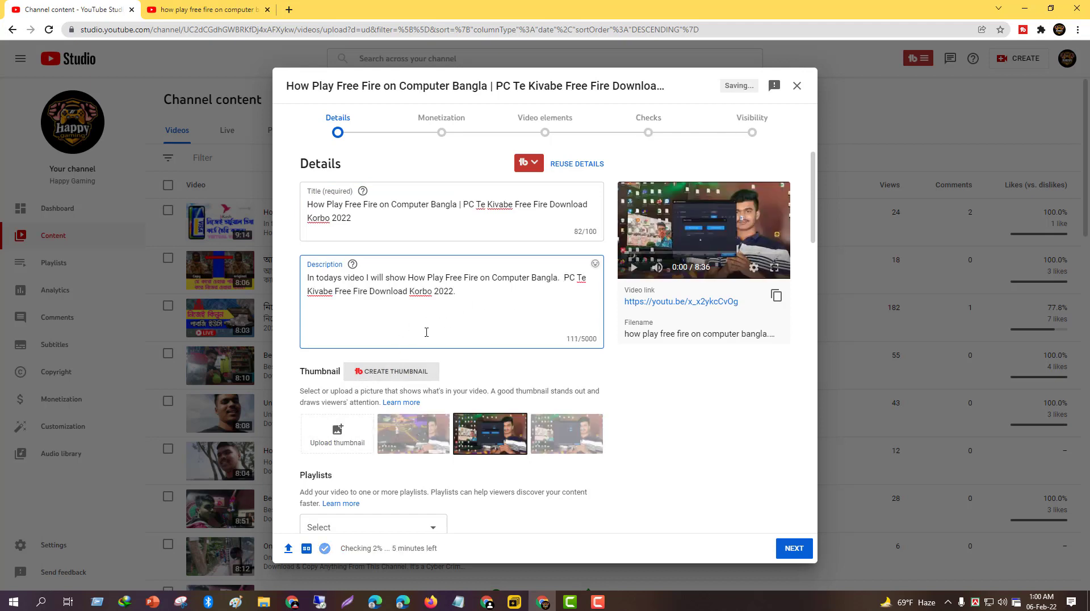
Insert the previously copied "Disclaimer" block with its hashtags from the clipboard history on a new line below the description's opening text
click(481, 299)
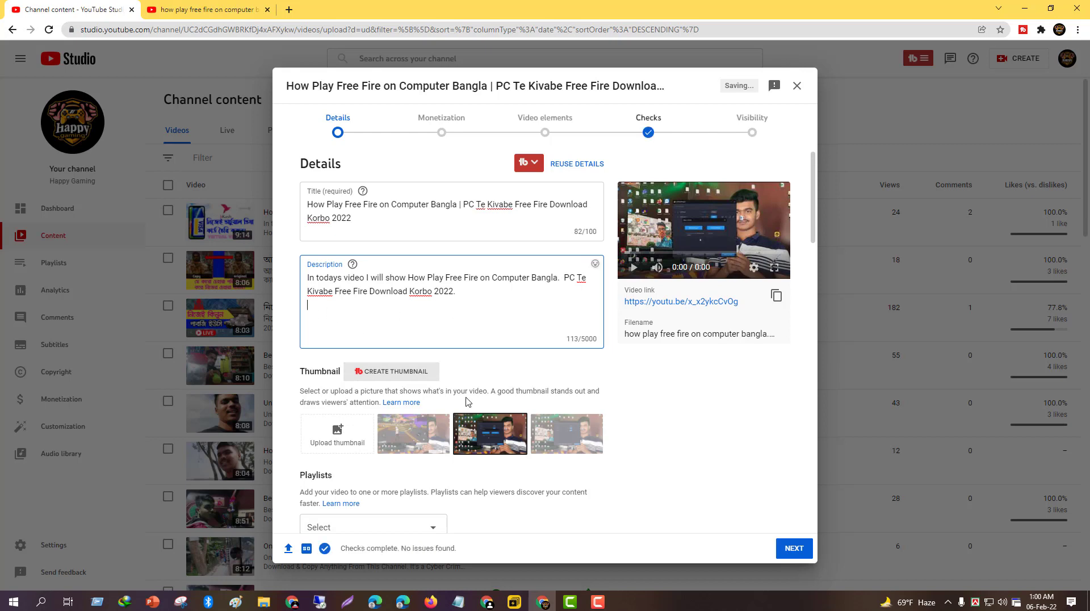
click(457, 601)
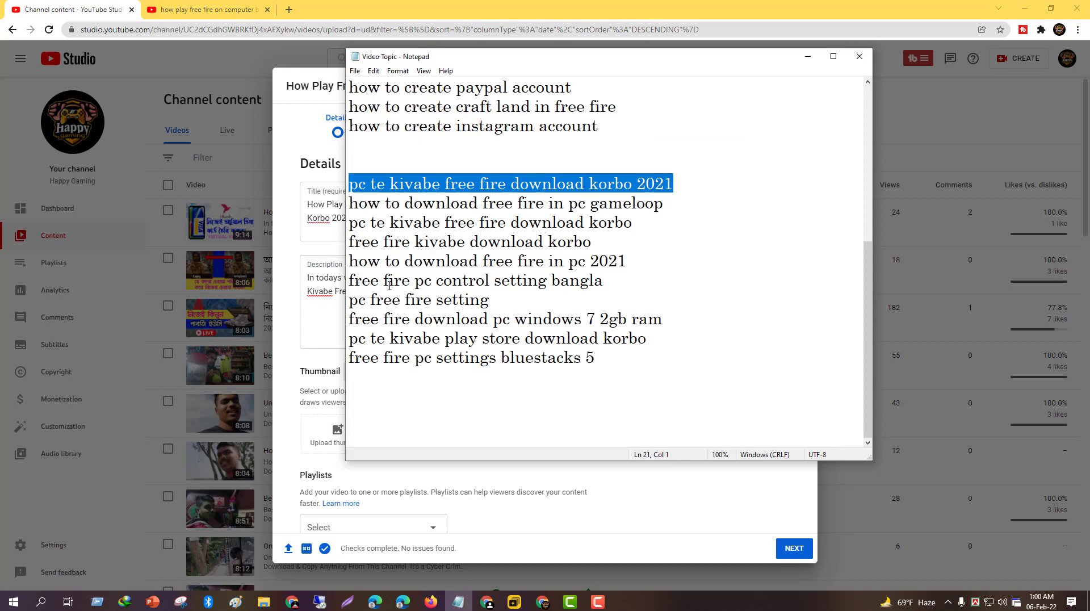
click(807, 56)
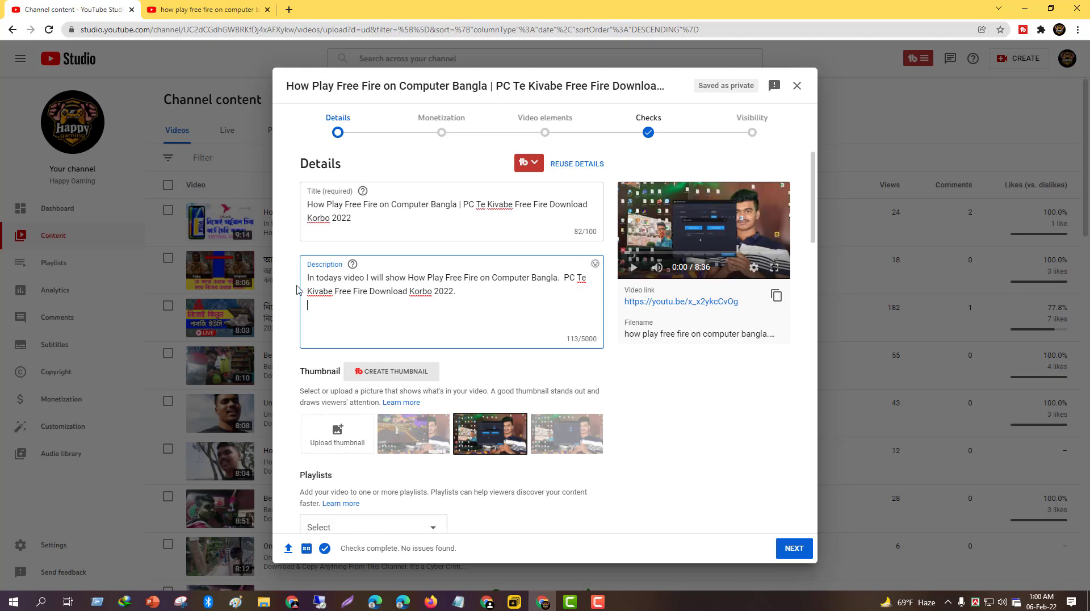
drag(309, 276, 552, 275)
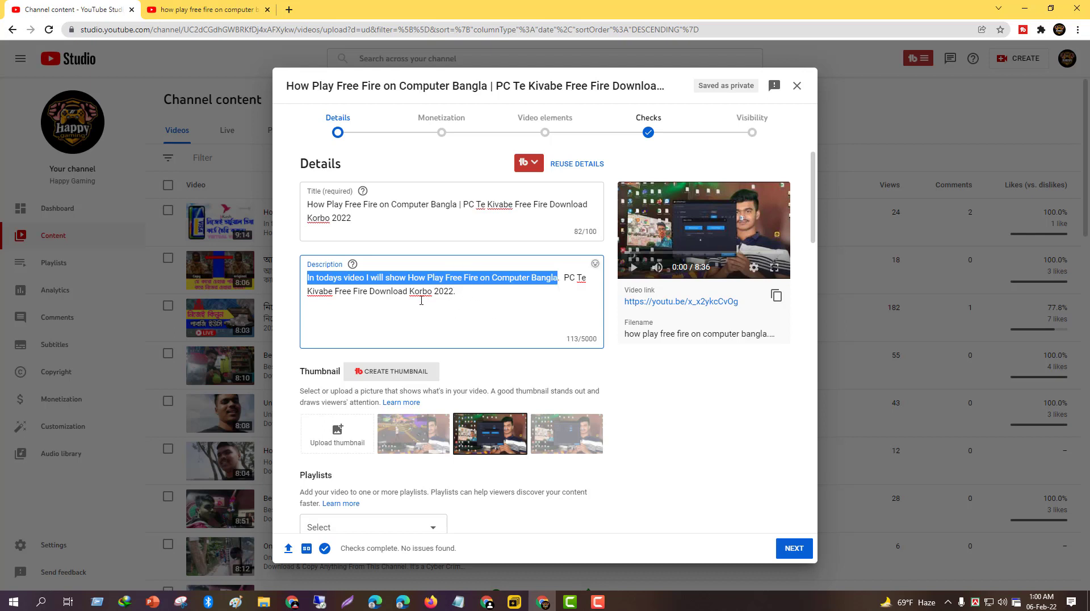
click(310, 312)
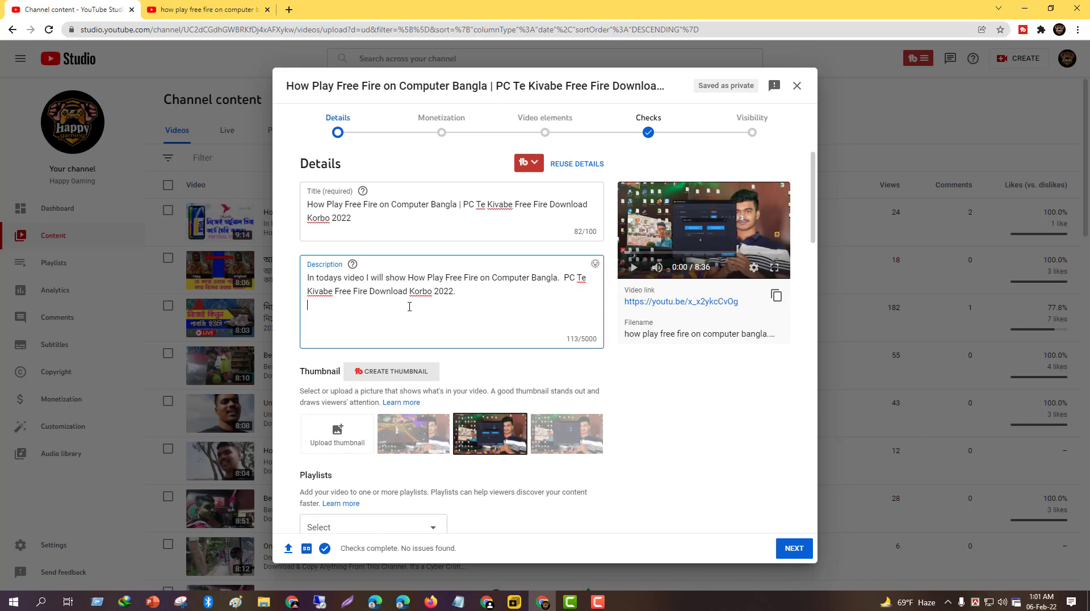
key(super+v)
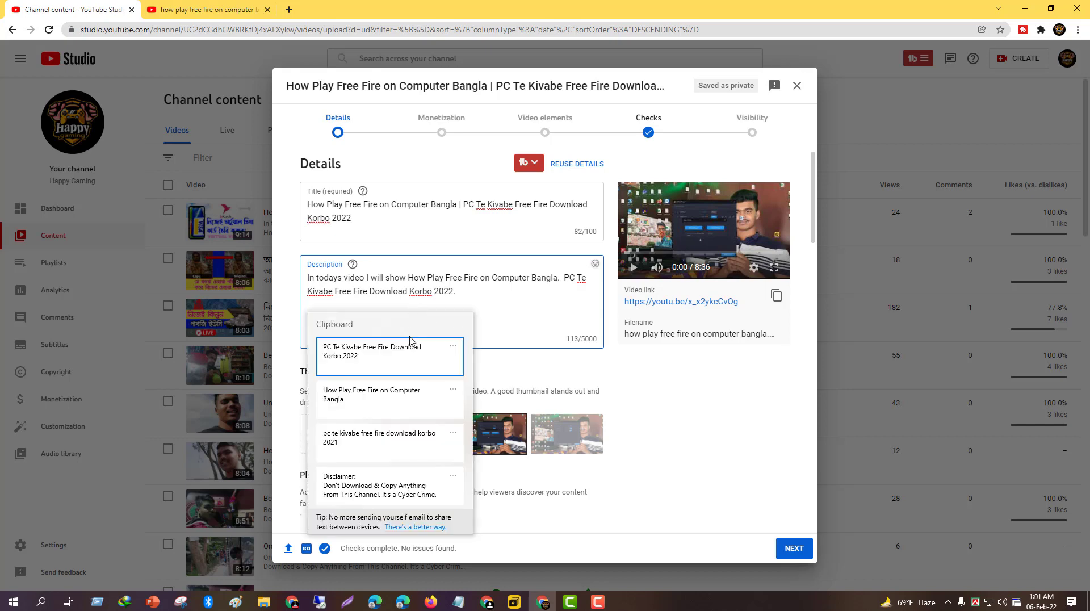
click(390, 485)
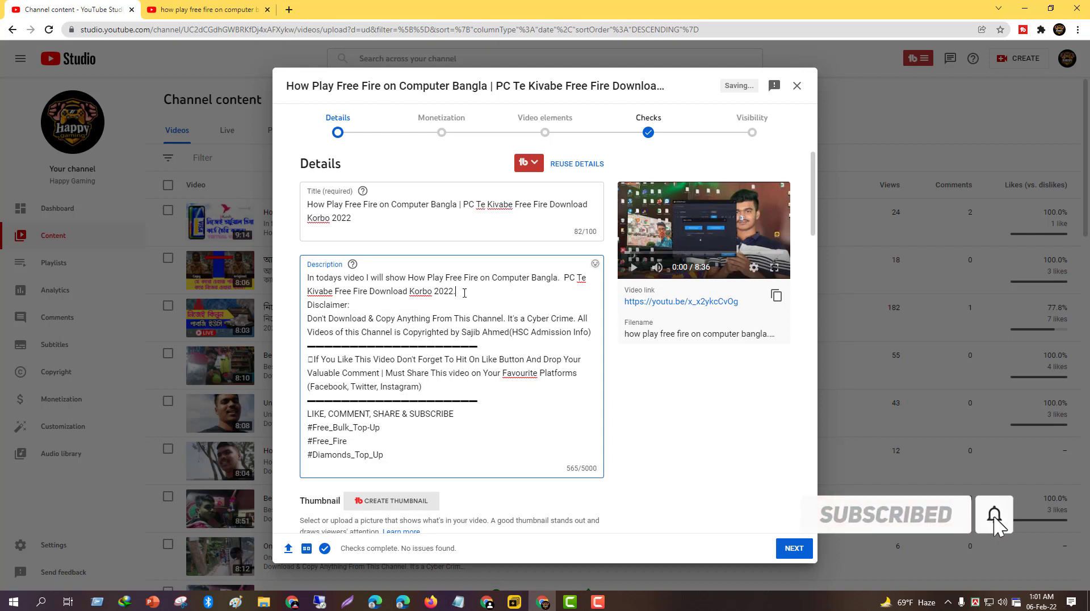
Add the line "Other video like this:" above "Disclaimer:" in the description
key(Return)
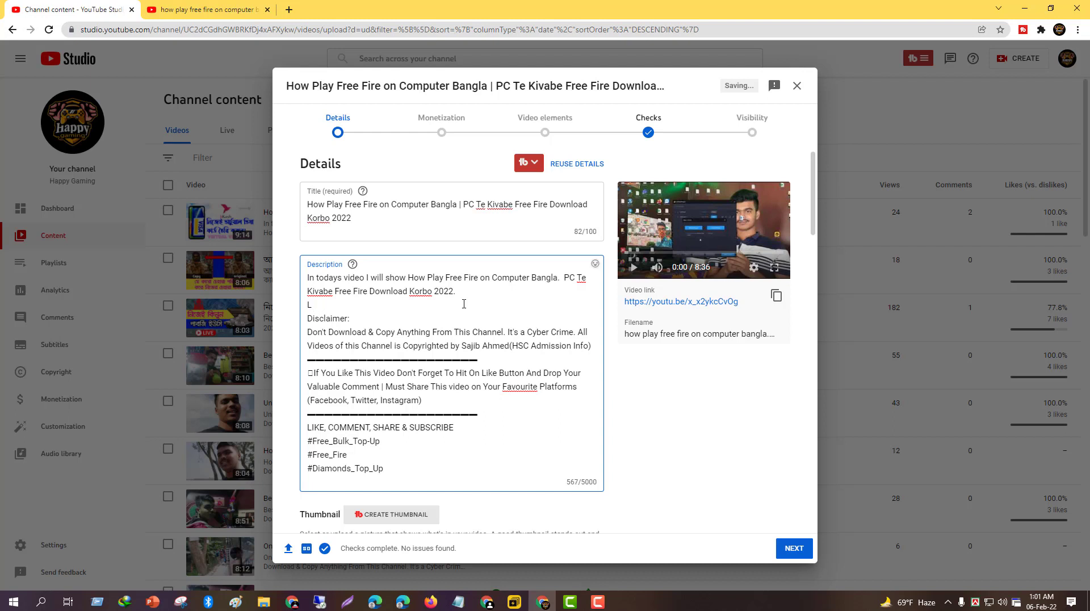
key(BackSpace)
text(Other video like this:)
Duplicate the Studio browser tab and show the channel's content list in the copy
right_click(67, 10)
click(113, 93)
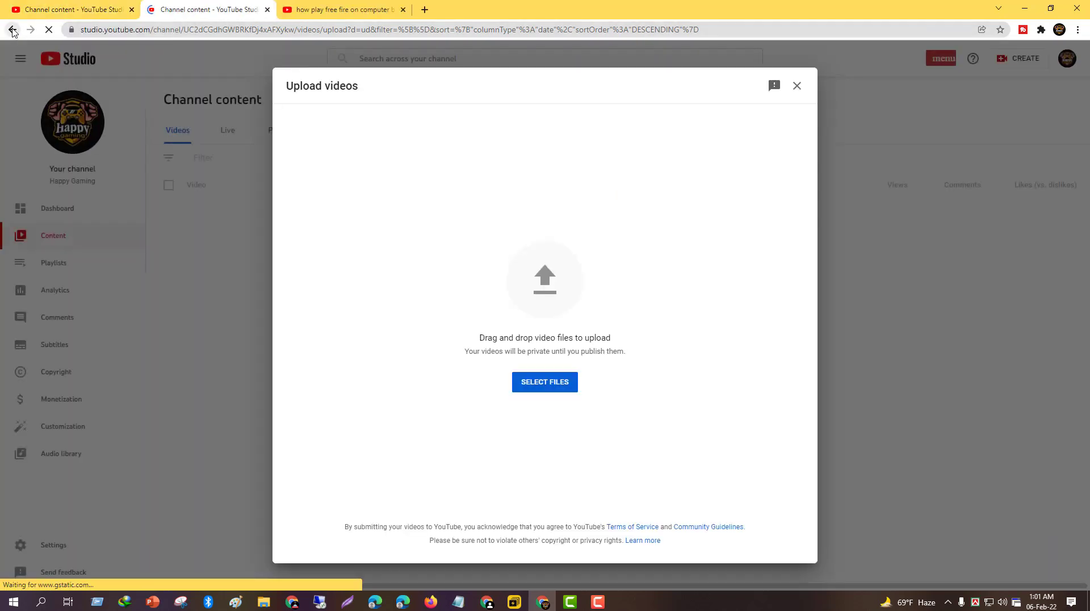
click(13, 30)
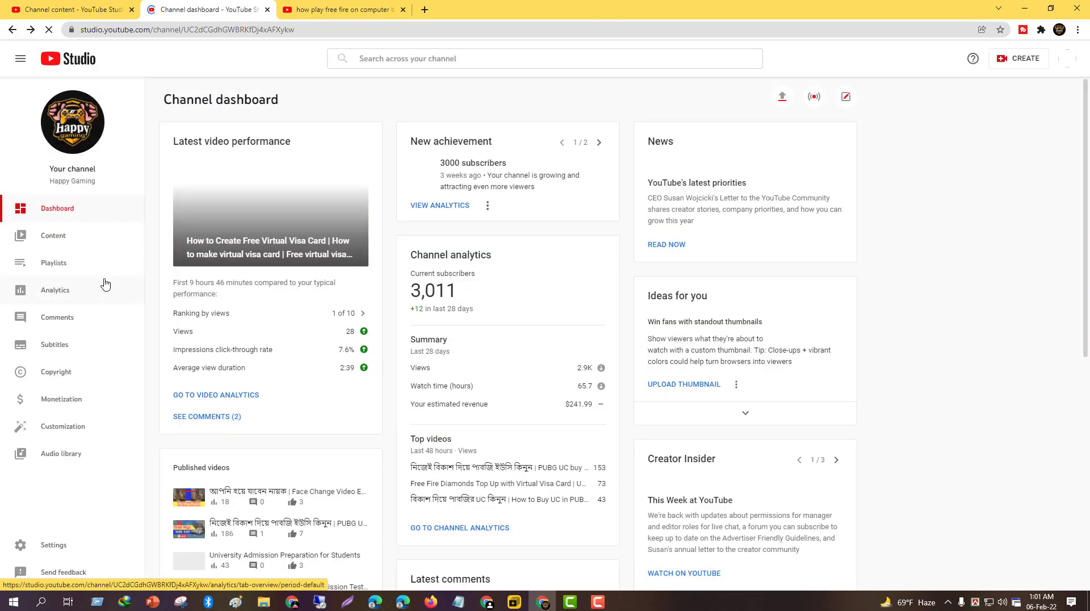
click(64, 253)
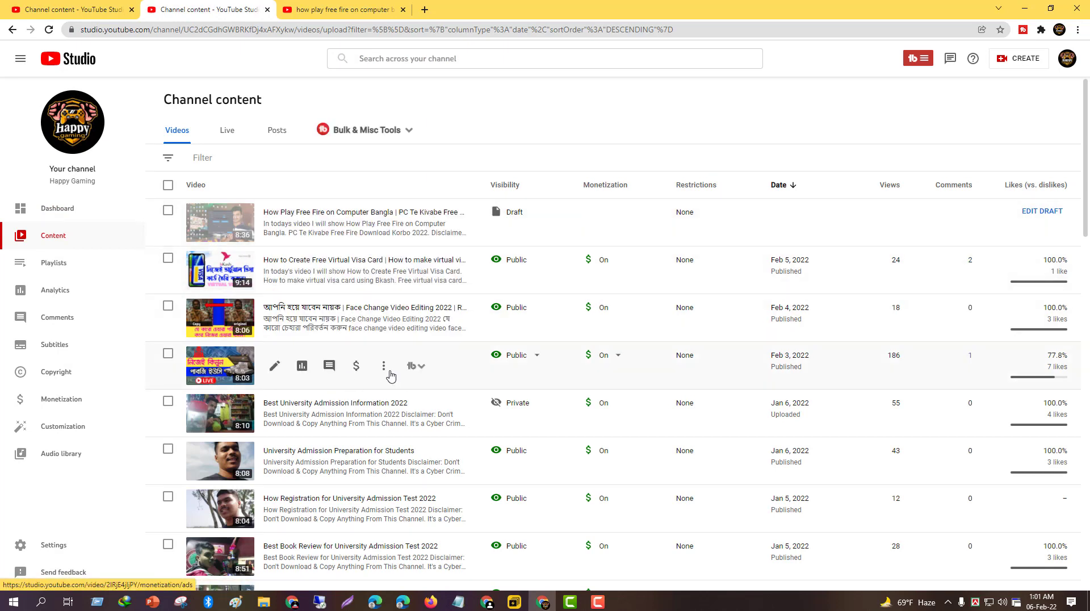
Copy the shareable links of the PUBG UC video and the "How to Create Free Virtual Visa Card" video
click(384, 366)
click(332, 403)
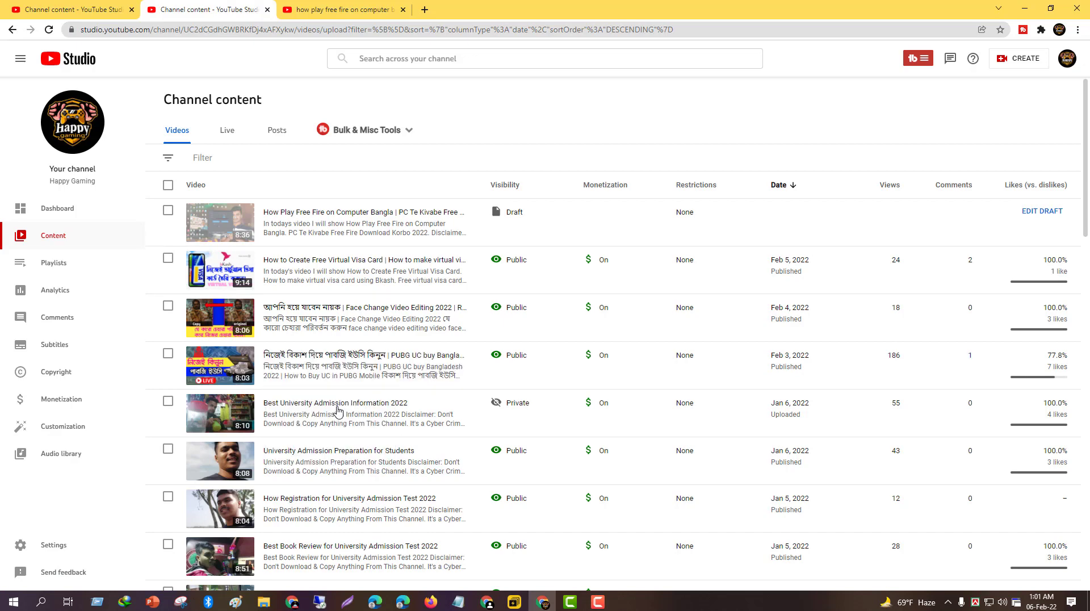
click(384, 276)
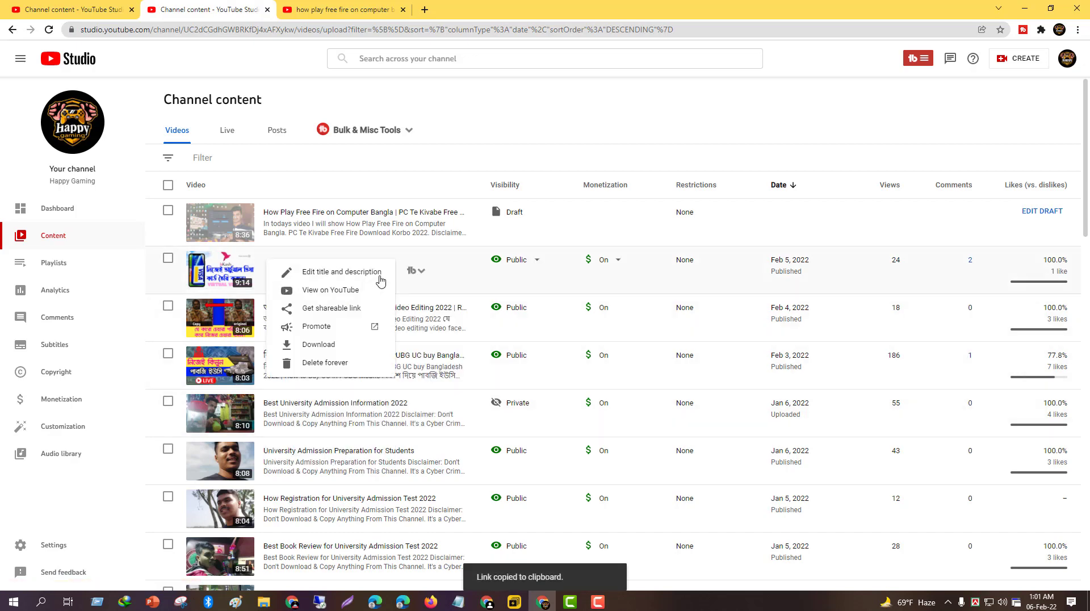
click(338, 312)
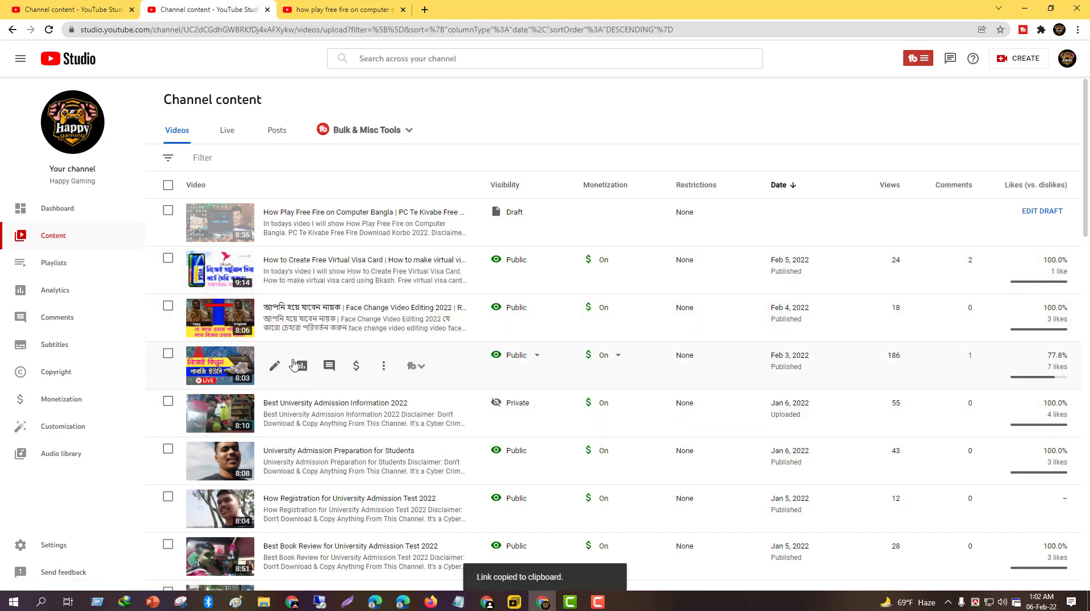
click(78, 10)
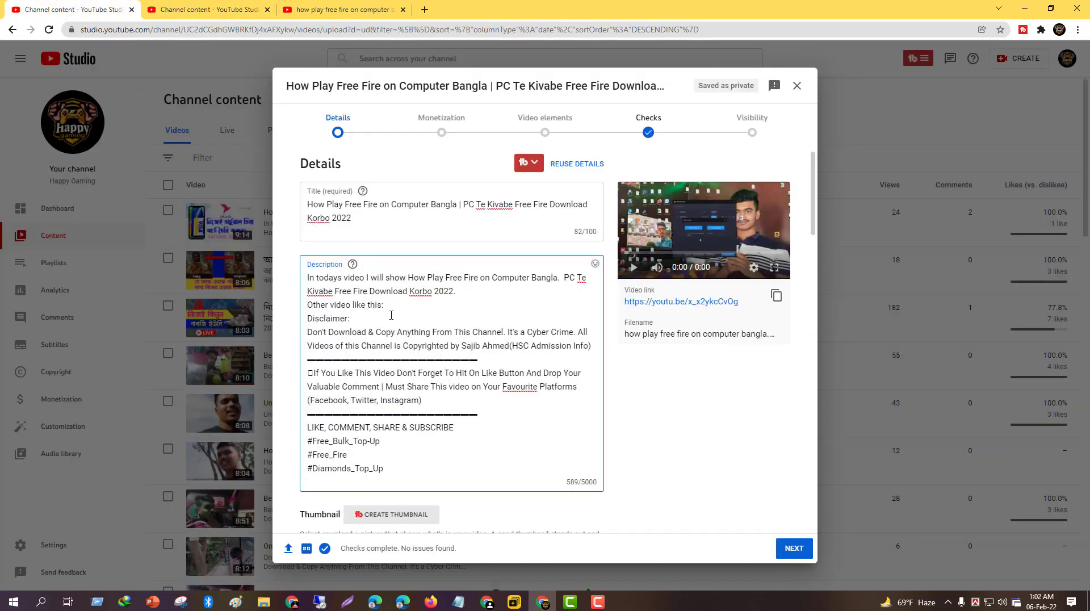
key(Return)
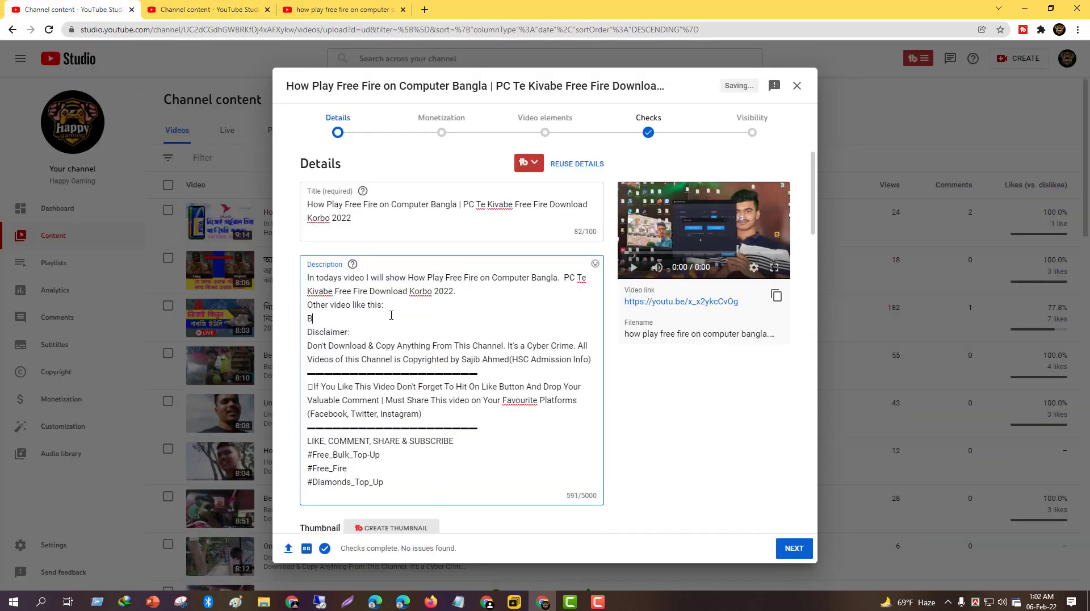
text(irtual visa card:)
key(ctrl+v)
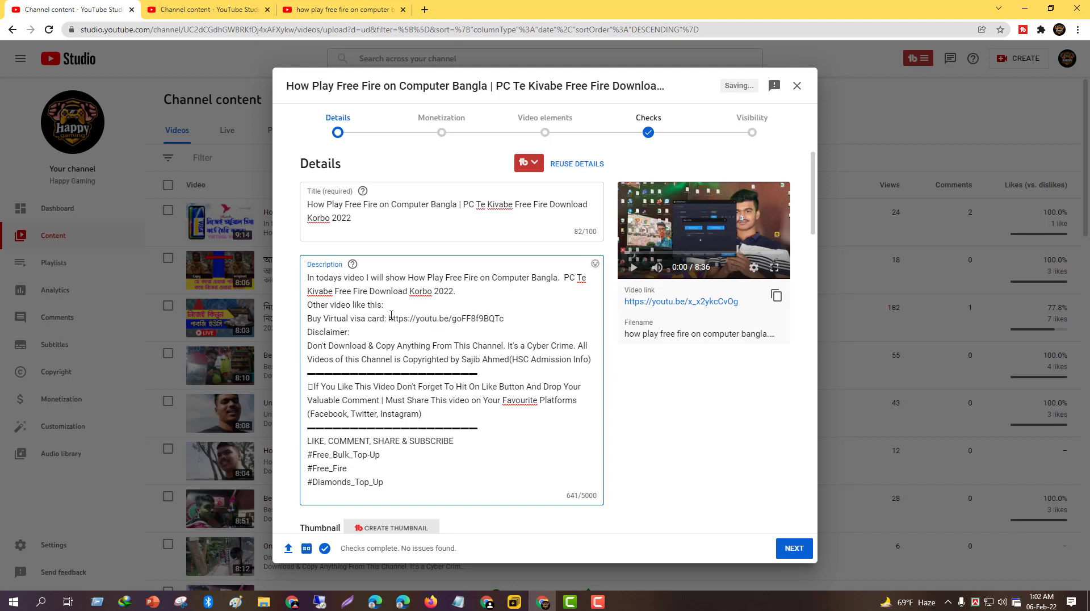
Add the line "How to buy PUBG UC:" below the visa card line, followed by the PUBG video link from the clipboard history
key(Return)
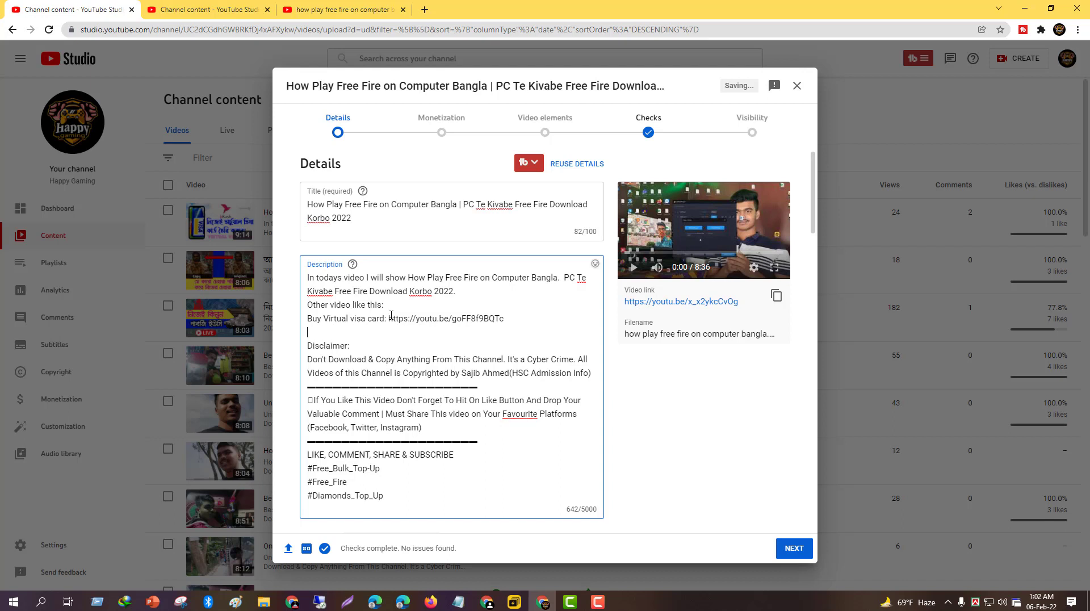
text(How to buy PUBG UC:)
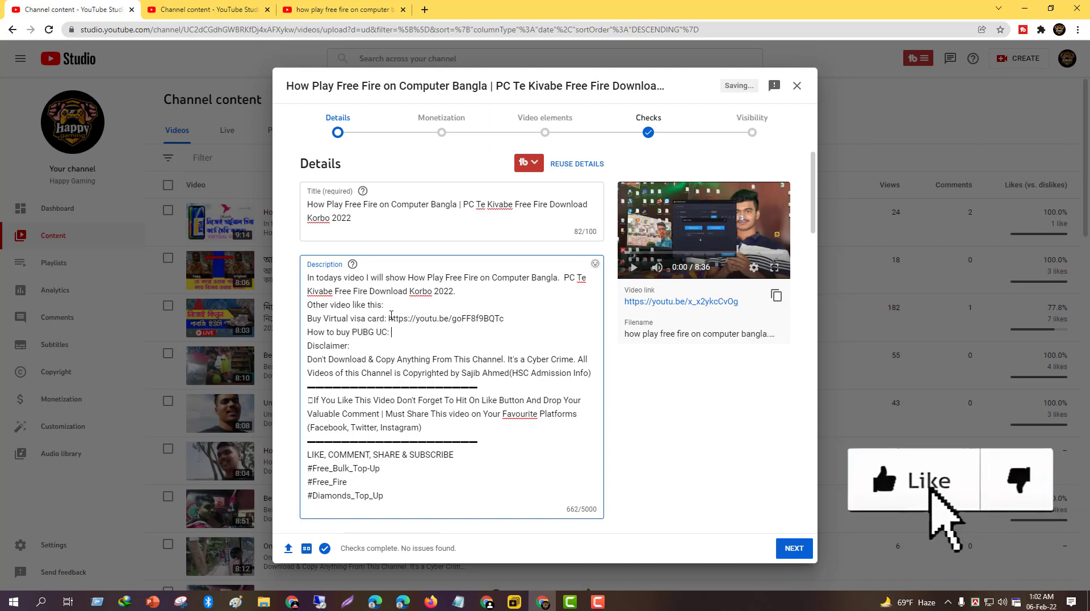
key(super+v)
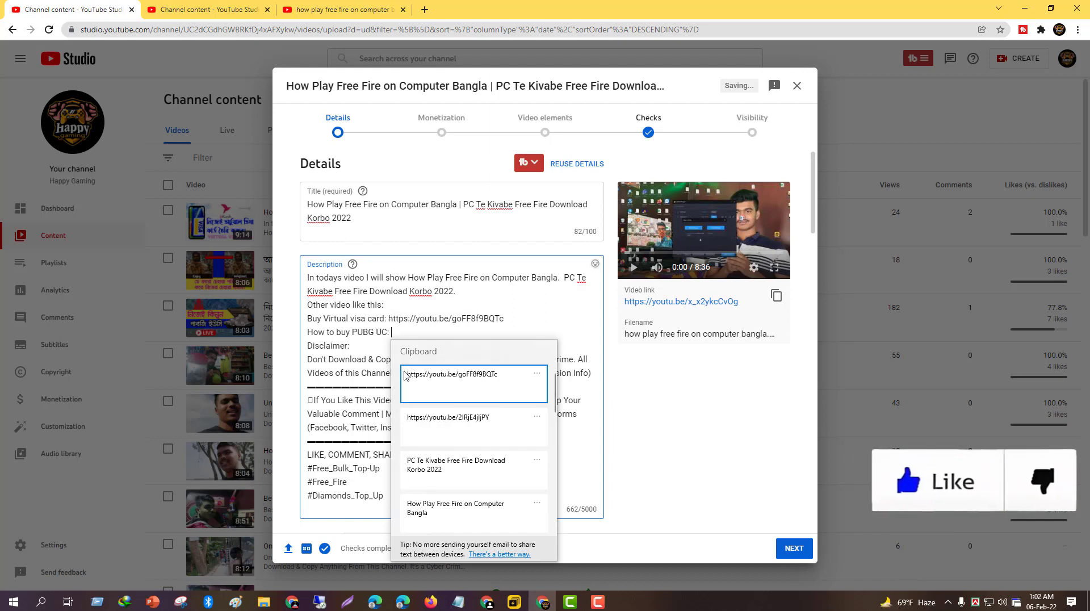
click(449, 423)
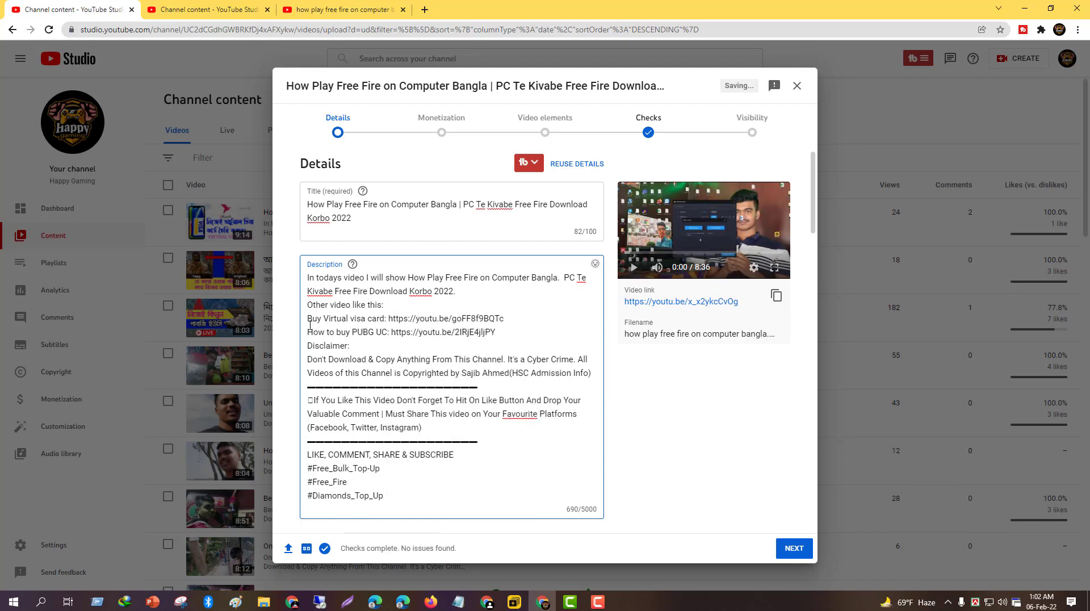
Insert two check mark emojis before "Buy Virtual visa card" in the description
key(super+period)
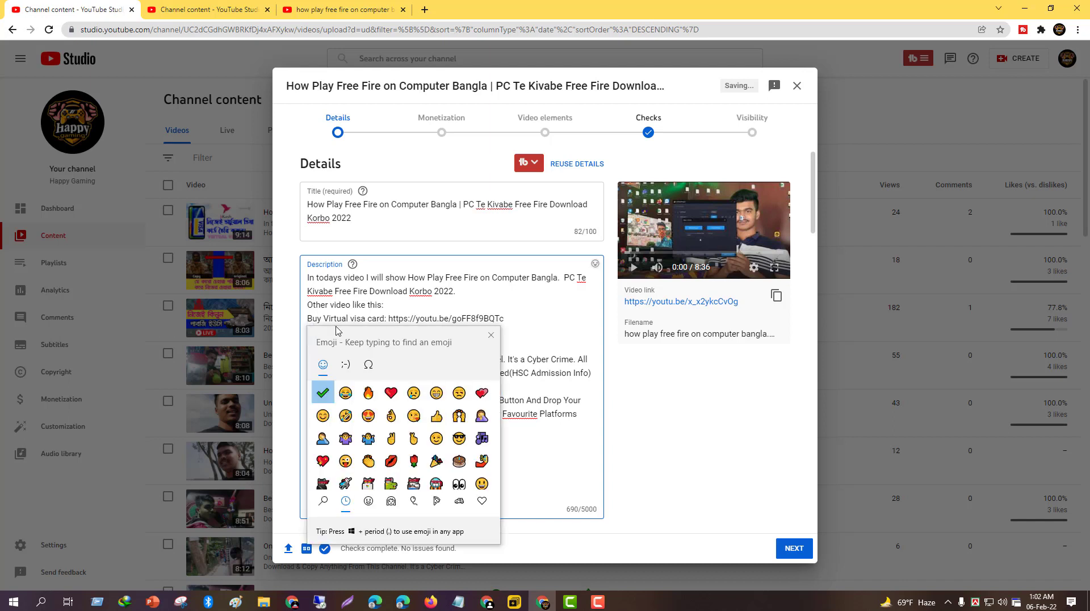
click(320, 396)
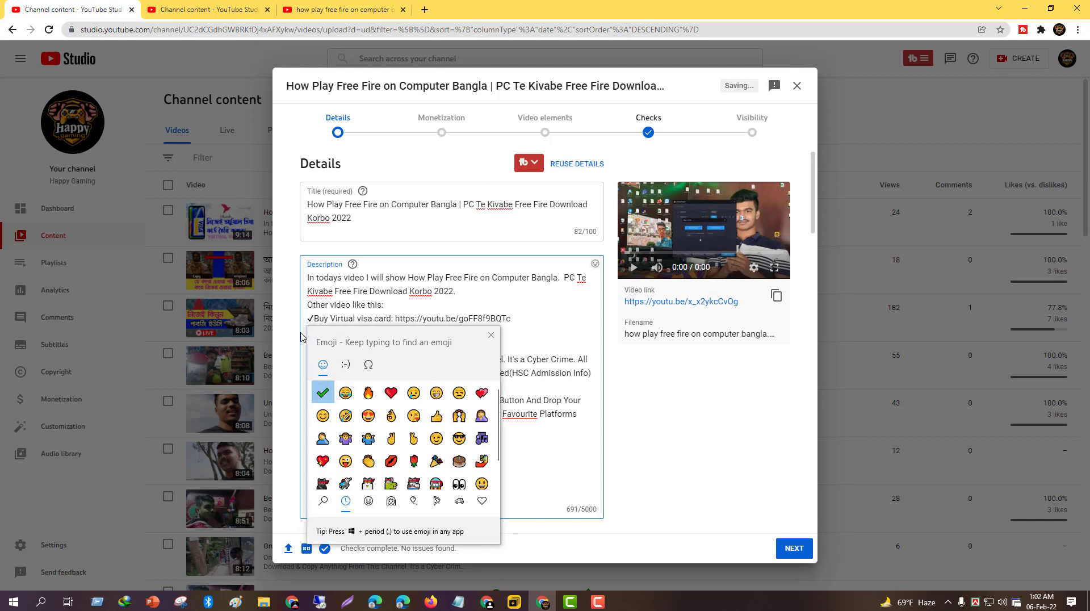
click(322, 390)
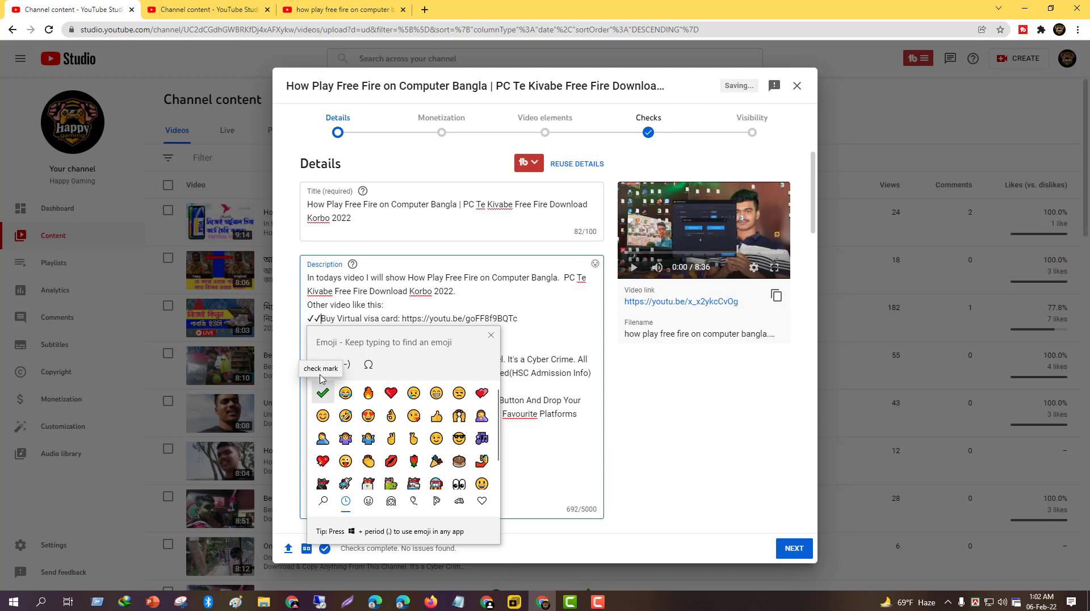
click(491, 335)
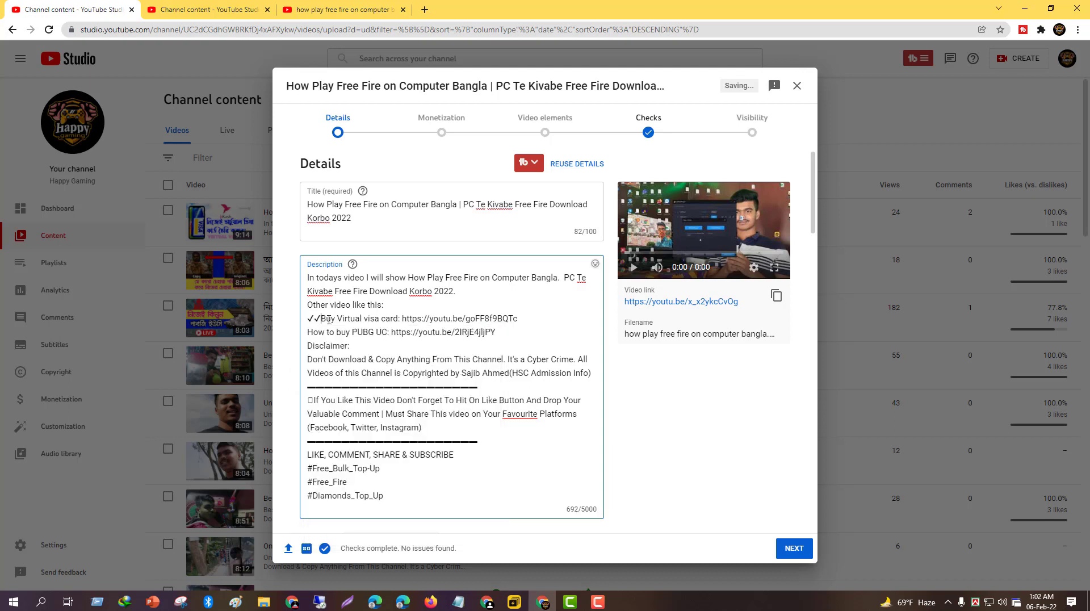
Copy one check mark from the visa card line and paste it twice before "How to buy PUBG UC"
mouse_move(315, 319)
mouse_down()
mouse_move(307, 274)
mouse_move(310, 319)
mouse_up()
right_click(310, 321)
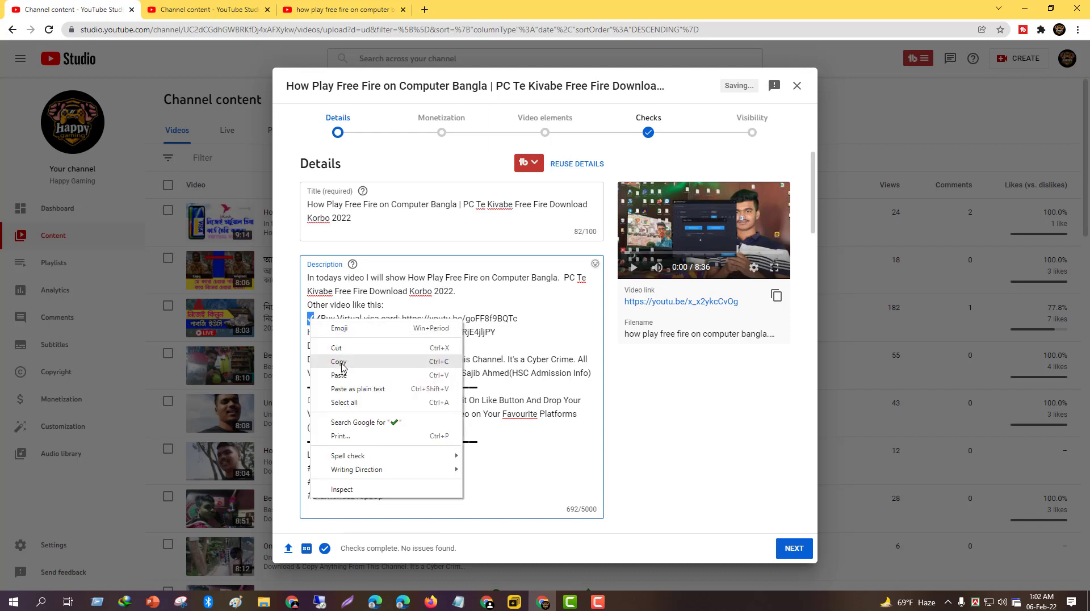
click(341, 411)
click(309, 335)
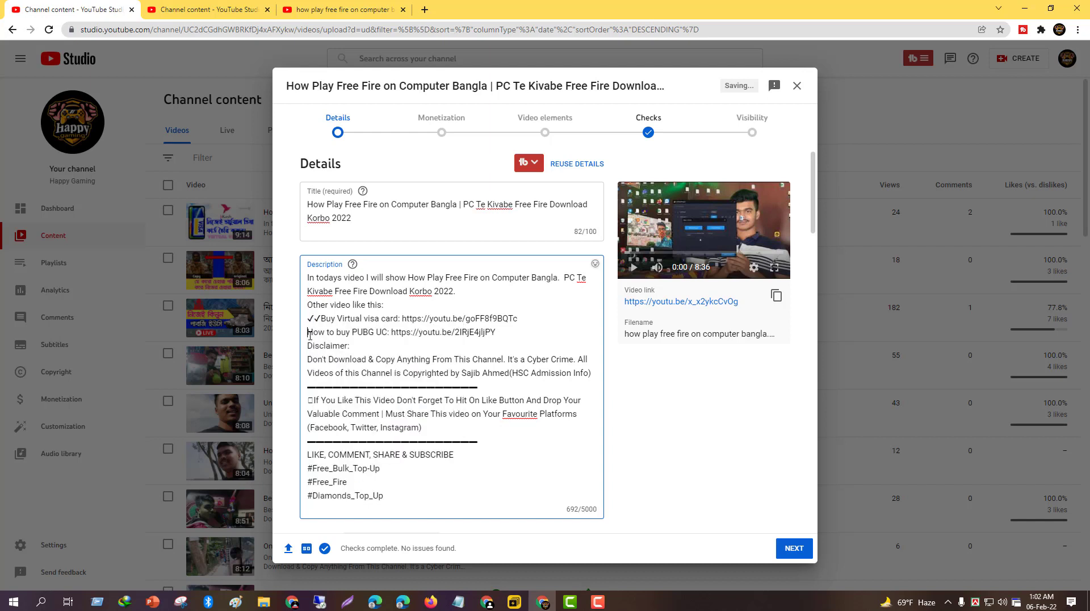
key(ctrl+v)
key(ctrl+v)
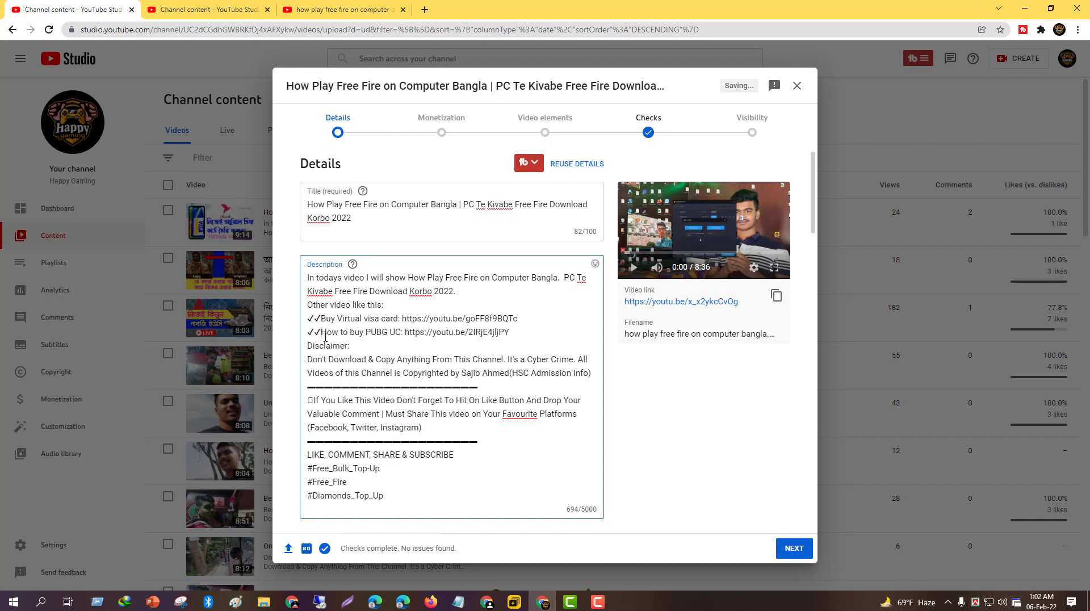
Put a space after the check marks on both video link lines and add an empty line above "Disclaimer:"
click(320, 319)
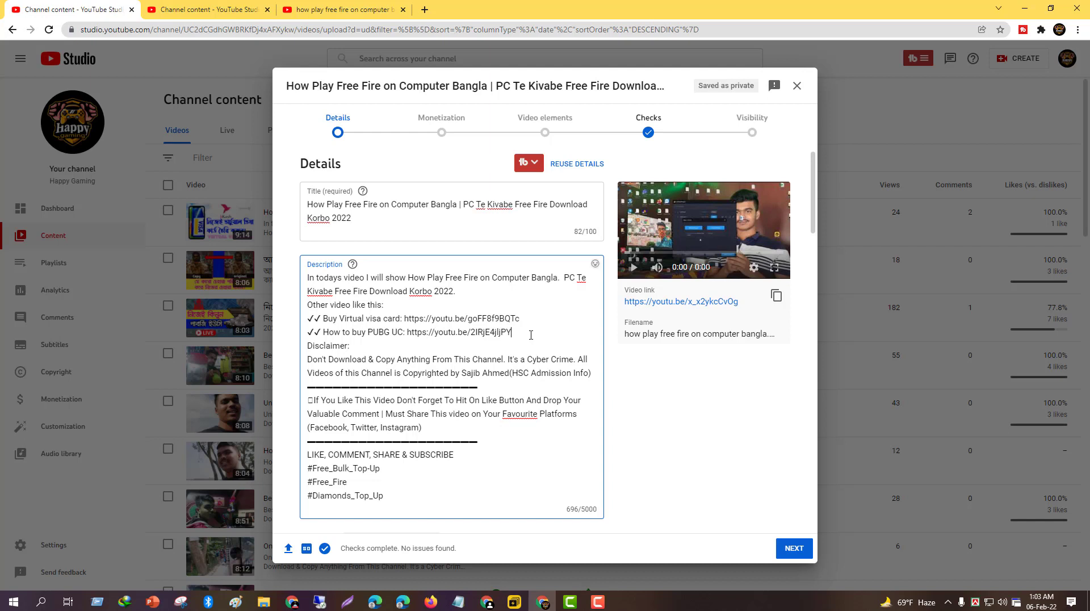
click(531, 335)
key(Return)
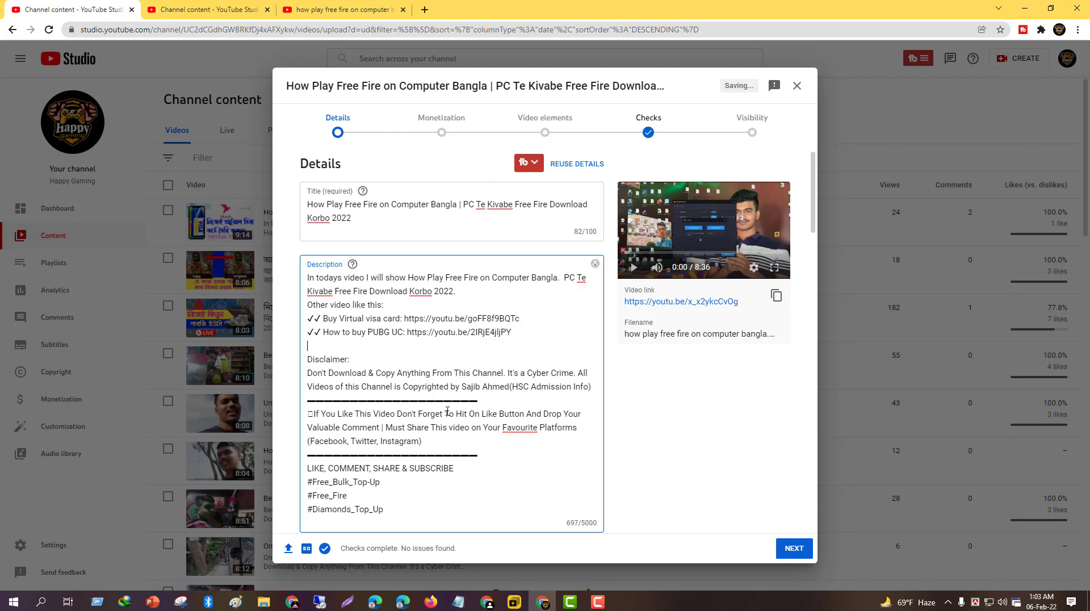
Delete the #Free_Bulk_Top-Up hashtag from the end of the description
click(601, 605)
click(602, 607)
drag(384, 510, 334, 495)
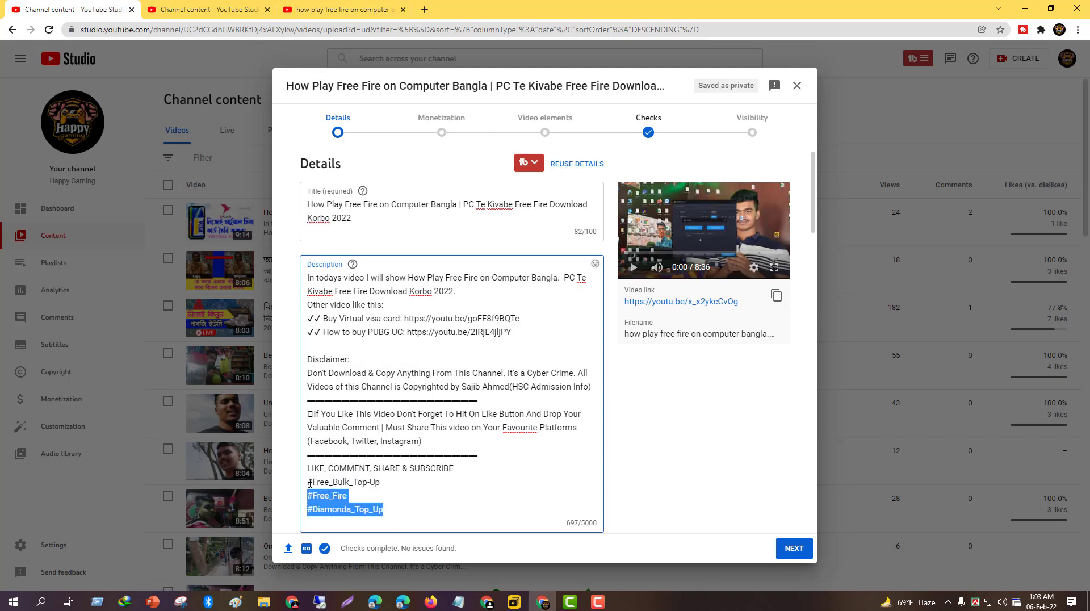
click(315, 482)
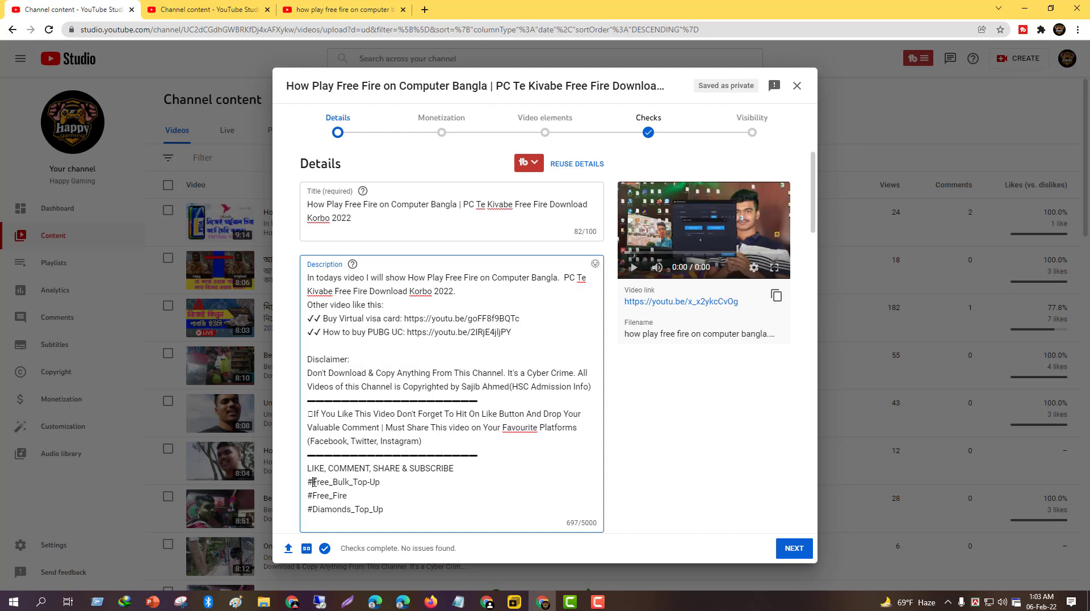
drag(313, 482, 398, 486)
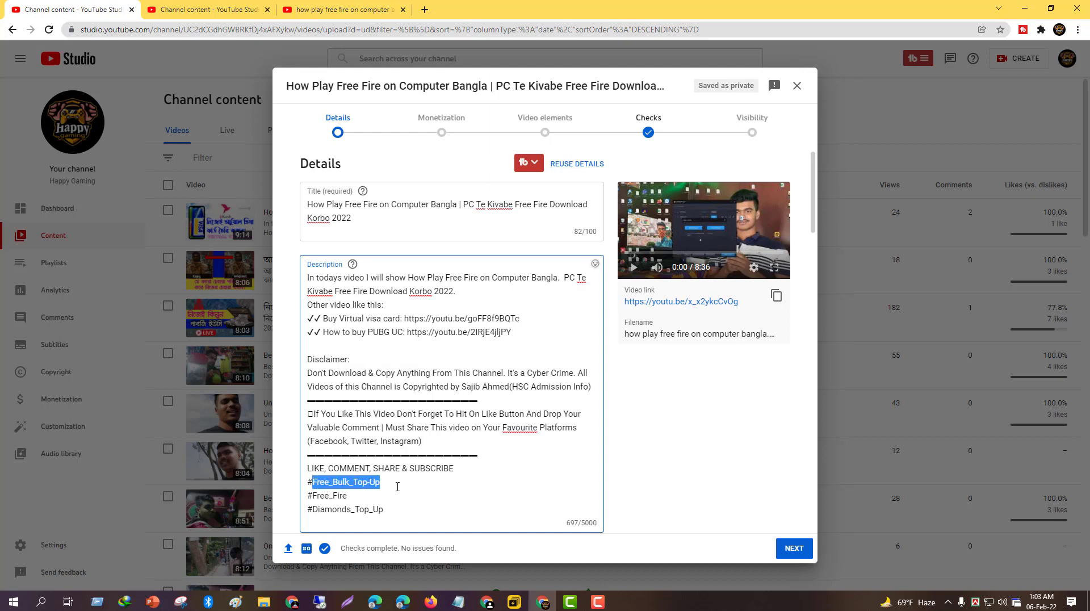
key(BackSpace)
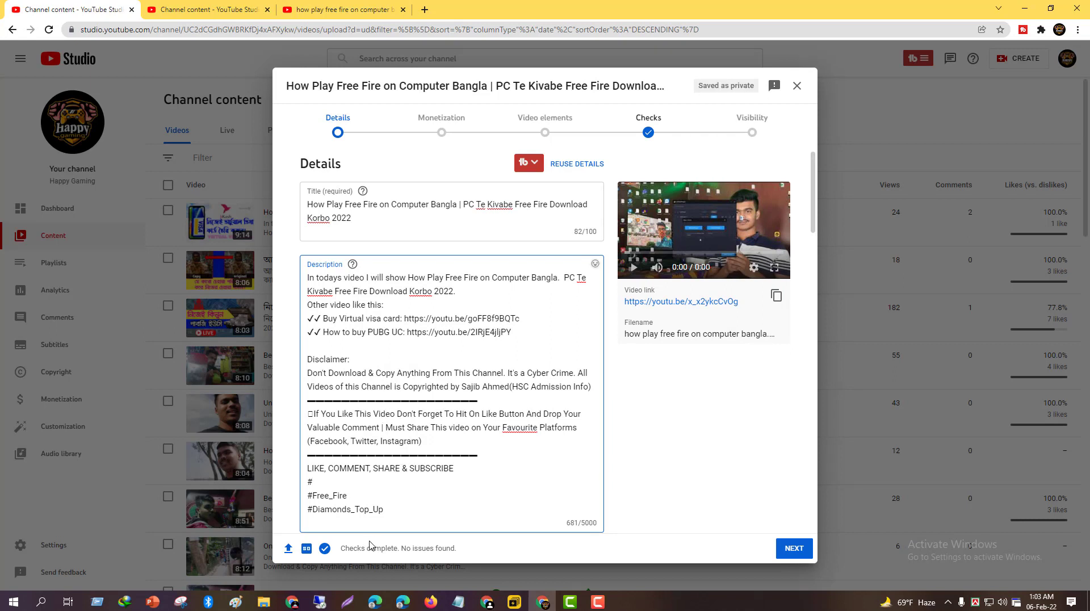
key(BackSpace)
Replace the #Diamonds_Top_Up hashtag with #Happy_Gaming and remove the blank line above #Free_Fire in the description
drag(381, 509, 309, 509)
key(BackSpace)
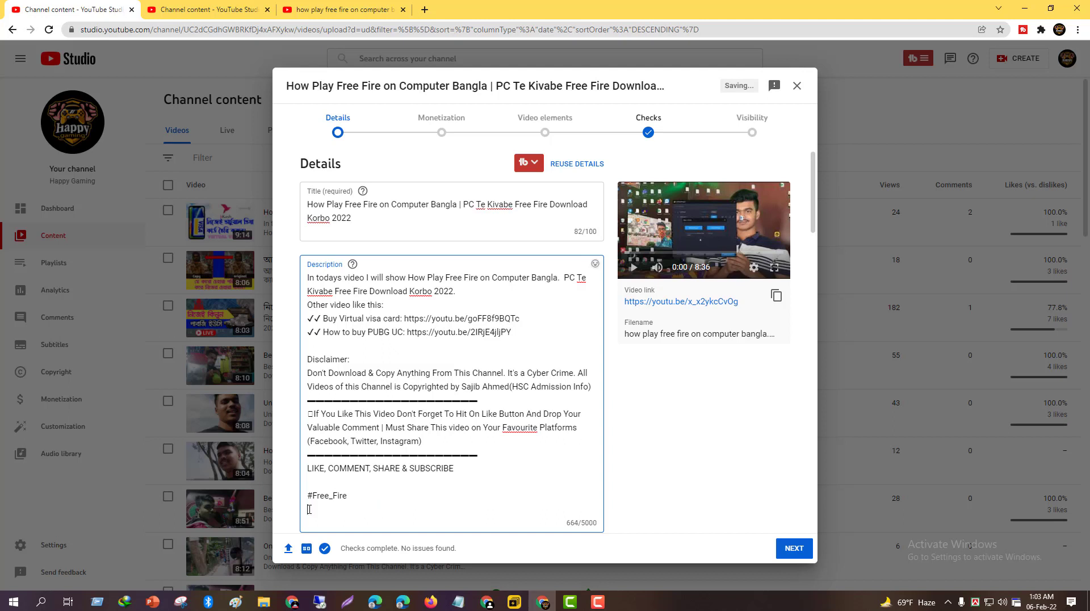
click(312, 483)
key(BackSpace)
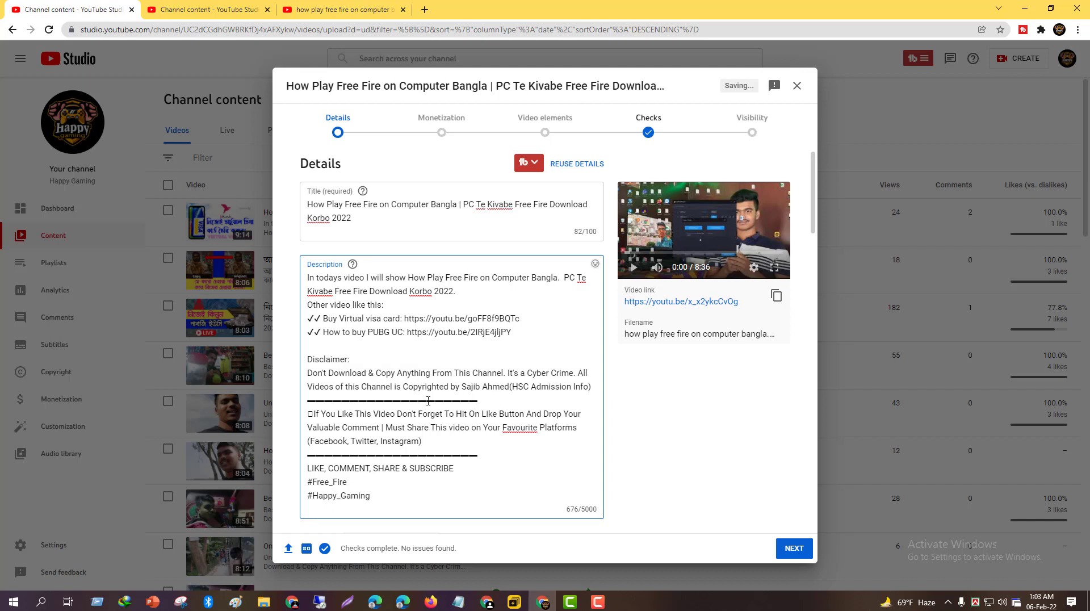
Remove the empty line above "Disclaimer:" in the description
drag(456, 292, 307, 280)
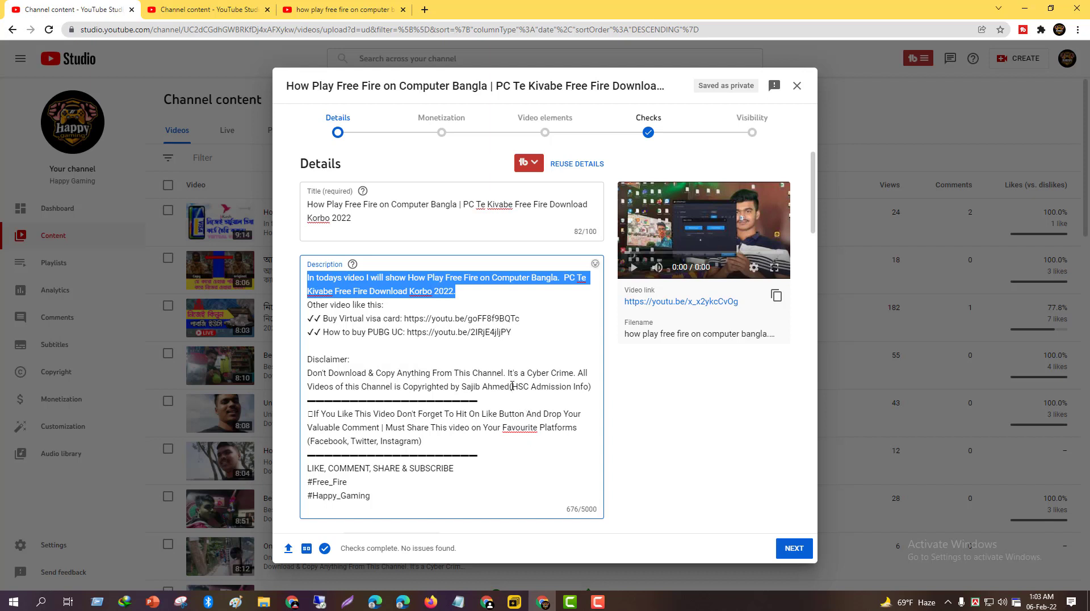
click(334, 350)
key(BackSpace)
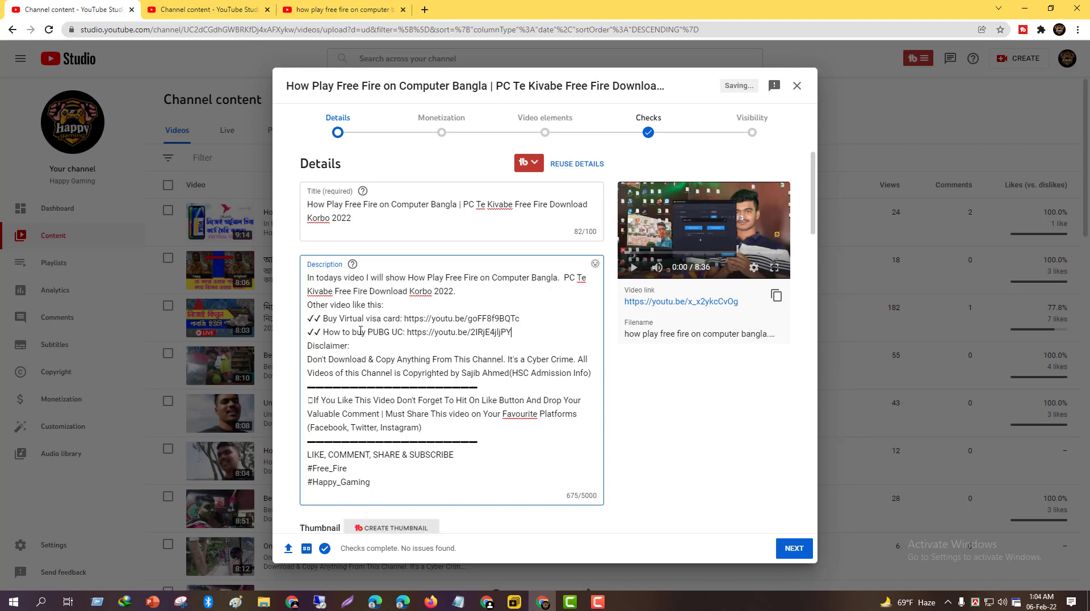
Upload the image "How to Create Youtube Thumbnails on Android 2022" from the Blutouth folder on drive D: as the video thumbnail
scroll(502, 378, down, 5)
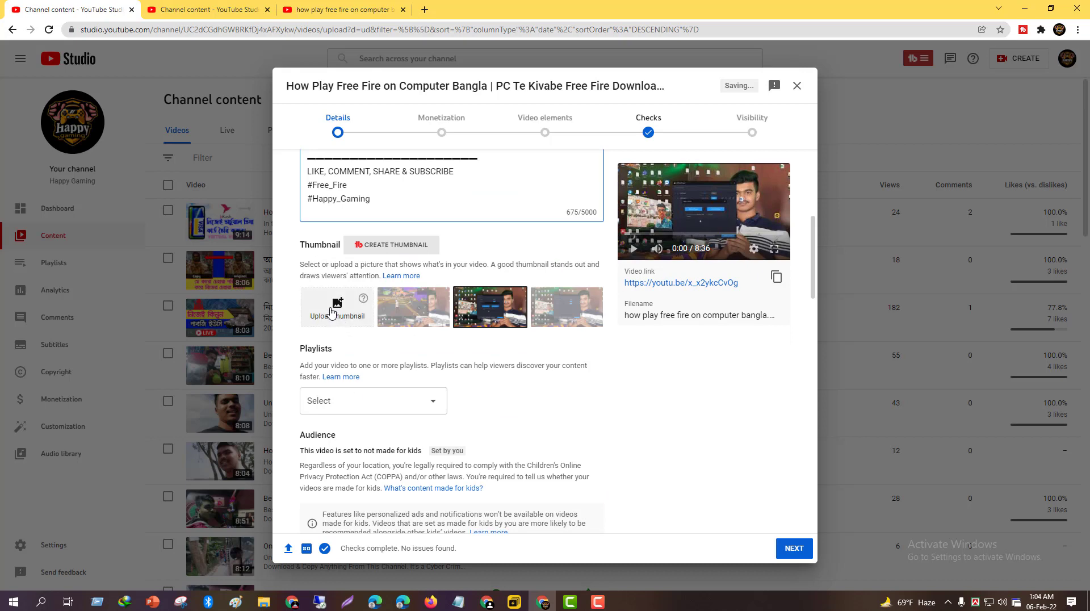
click(332, 311)
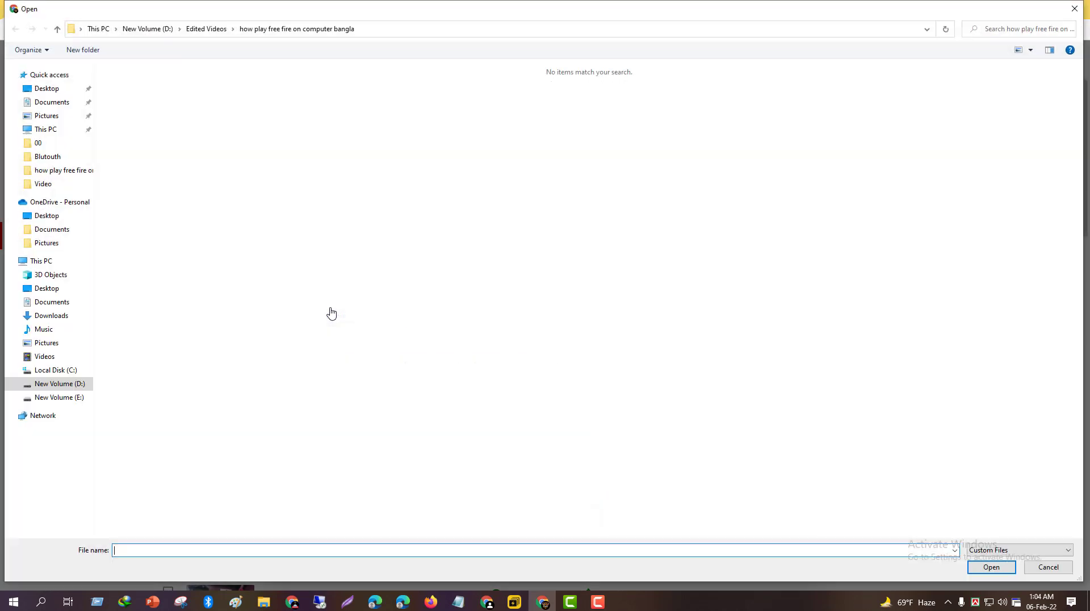
click(59, 386)
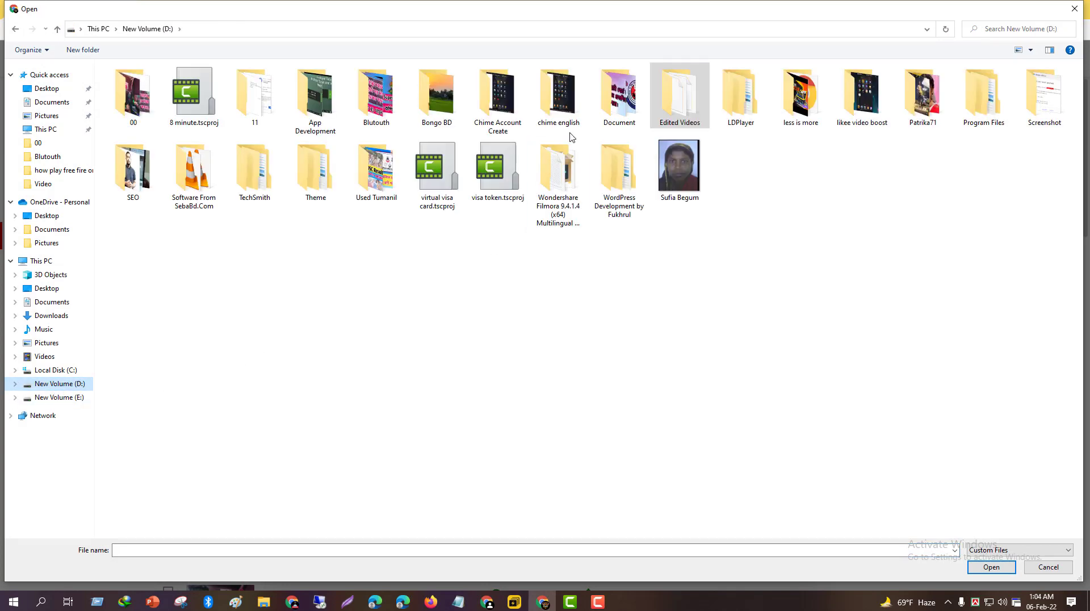
double_click(379, 112)
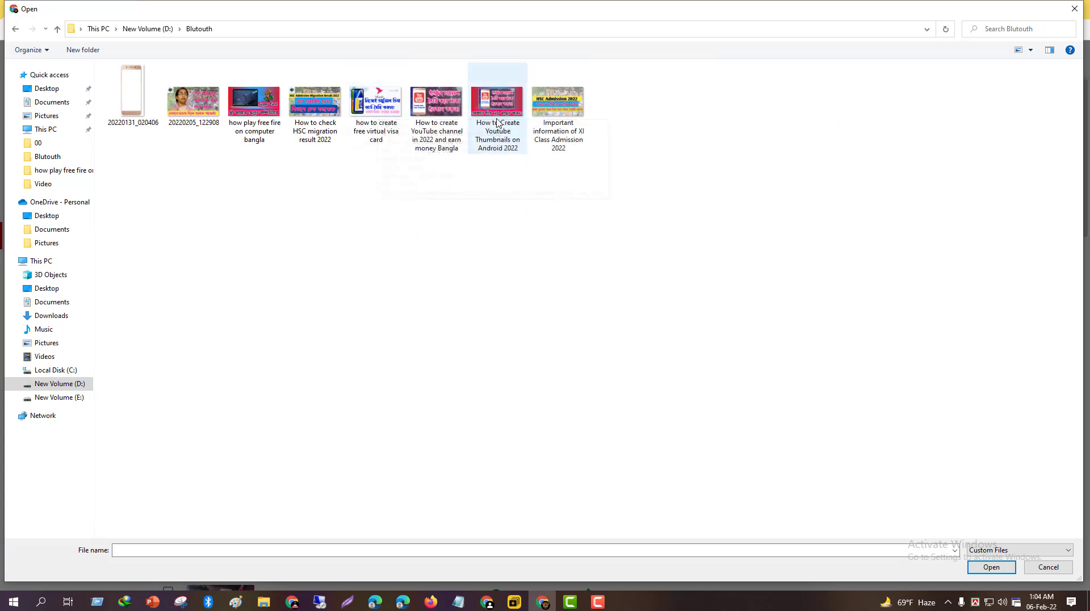
click(497, 122)
click(991, 567)
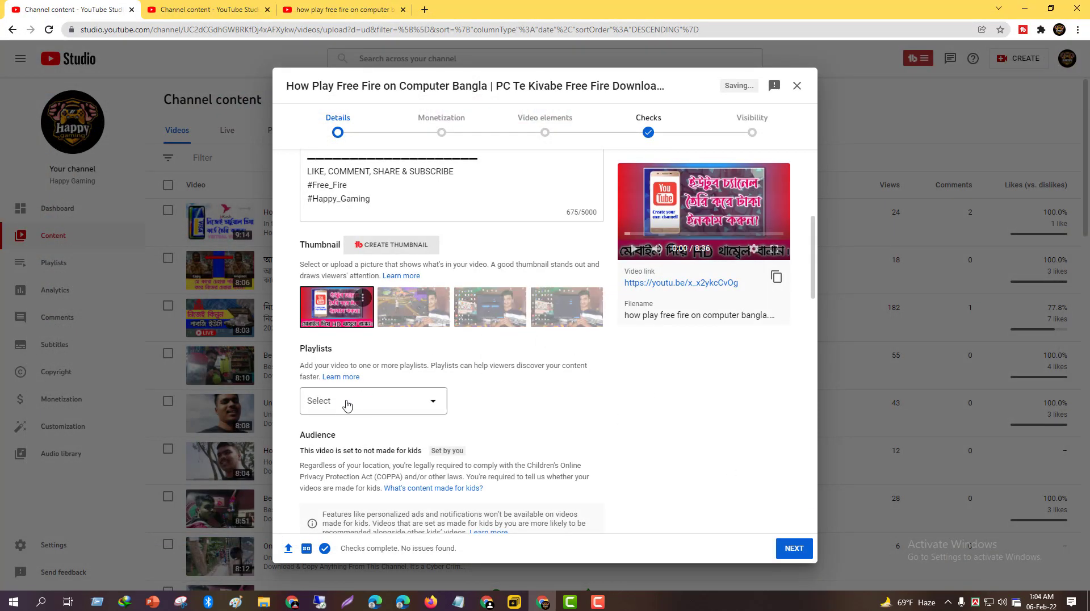
Add the video to the Free Fire playlist
click(423, 408)
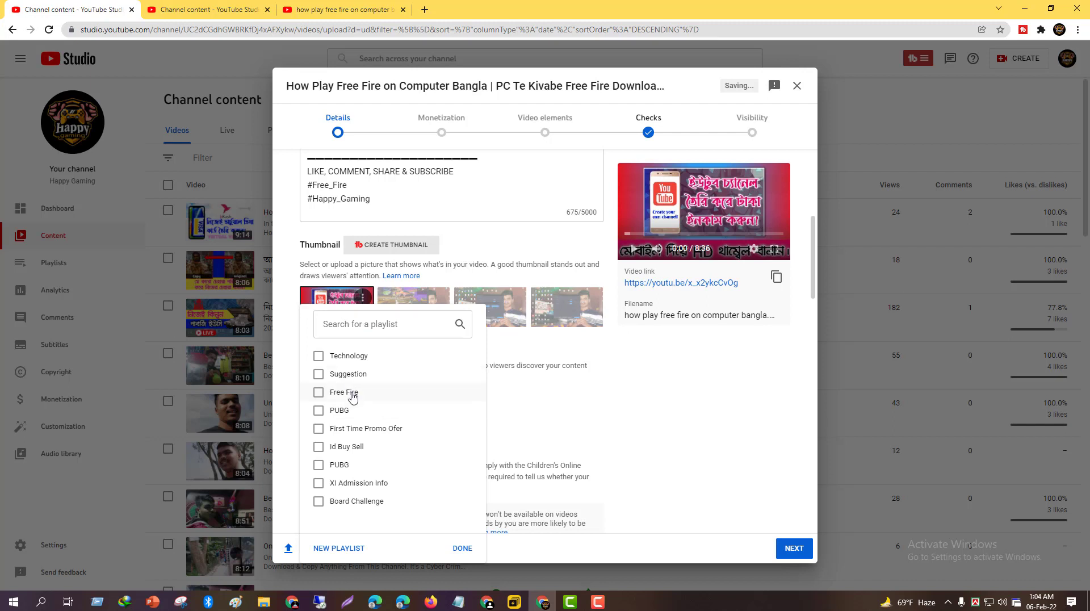
click(342, 397)
click(462, 548)
scroll(380, 398, down, 5)
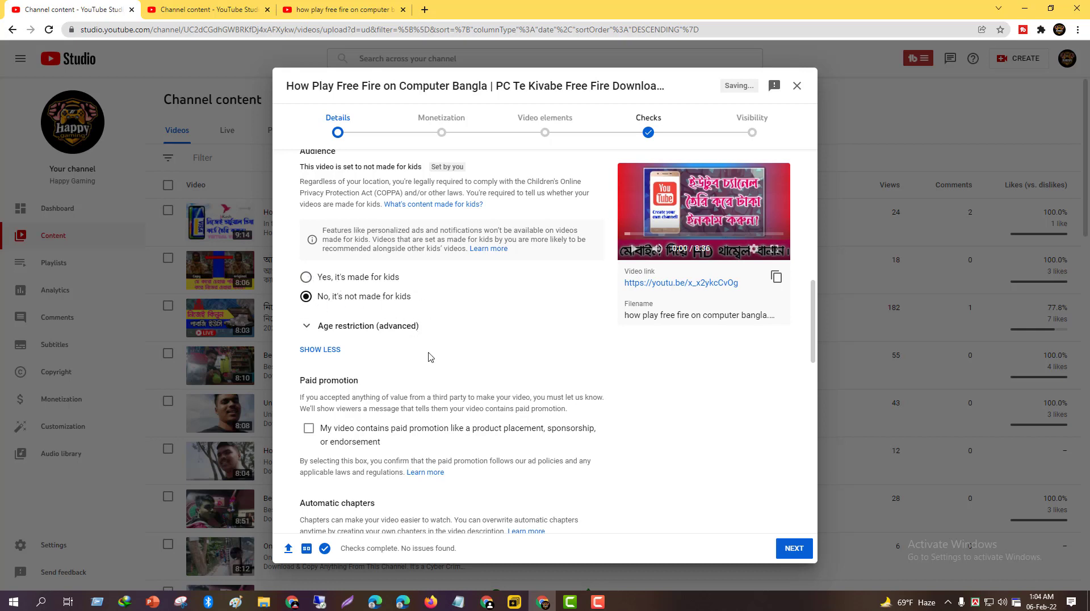
scroll(430, 358, down, 5)
scroll(389, 339, up, 5)
click(308, 429)
click(309, 428)
Copy the title phrases "How Play Free Fire on Computer Bangla" and "PC Te Kivabe Free Fire Download Korbo 2022" separately for use as tags
scroll(460, 410, down, 5)
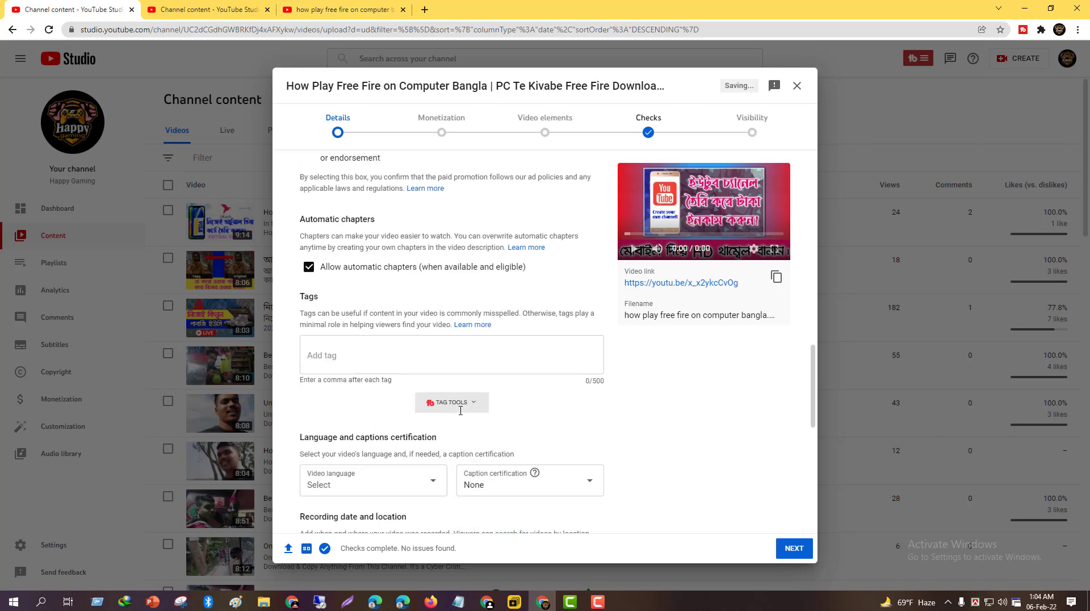
click(323, 361)
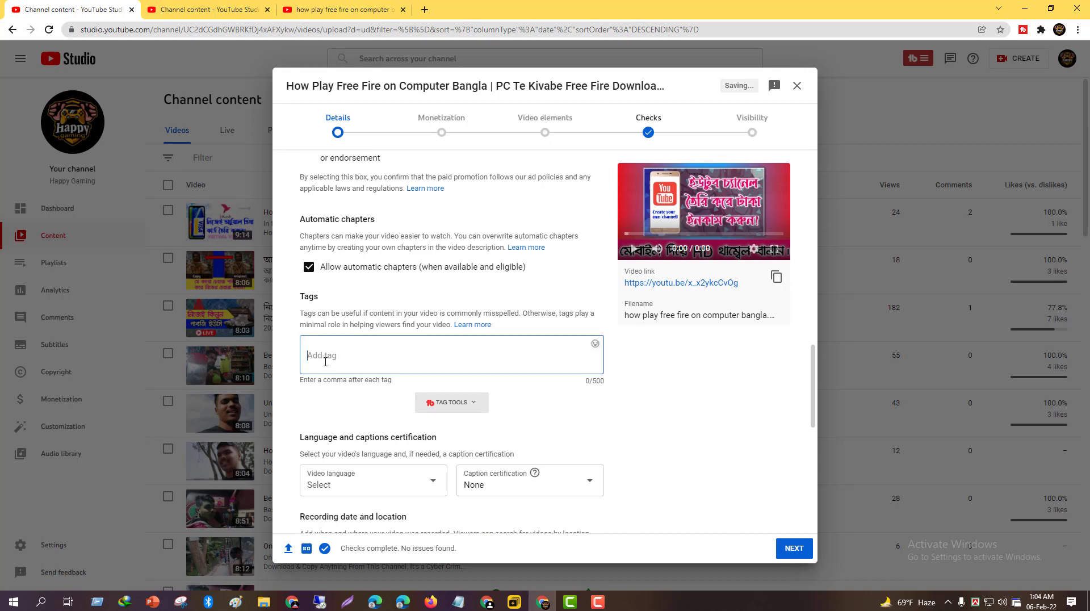
scroll(382, 347, up, 10)
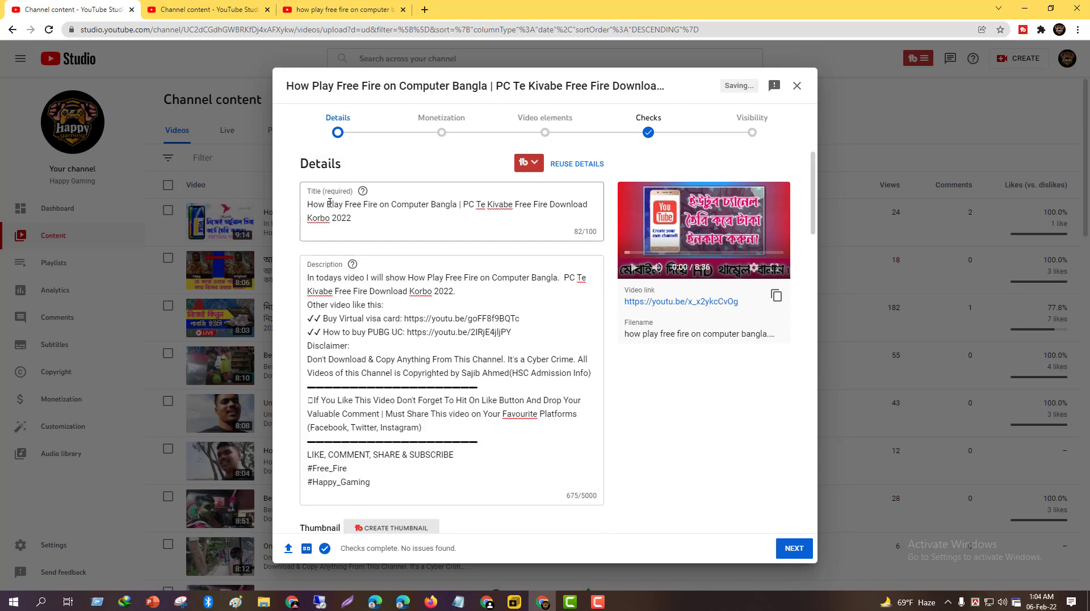
drag(309, 203, 457, 206)
right_click(442, 203)
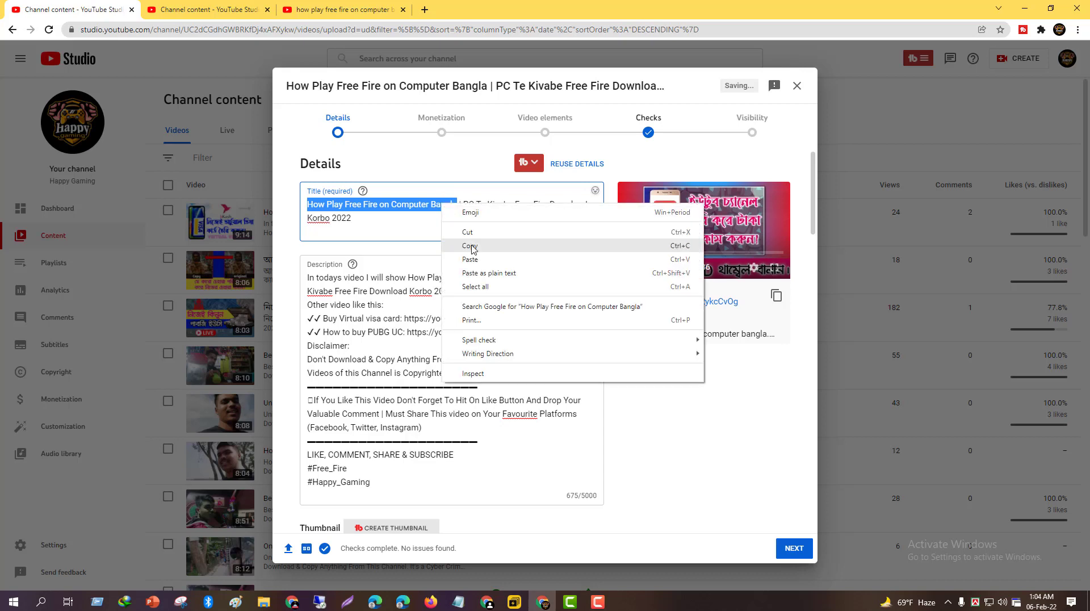
click(473, 250)
click(465, 203)
drag(464, 203, 352, 218)
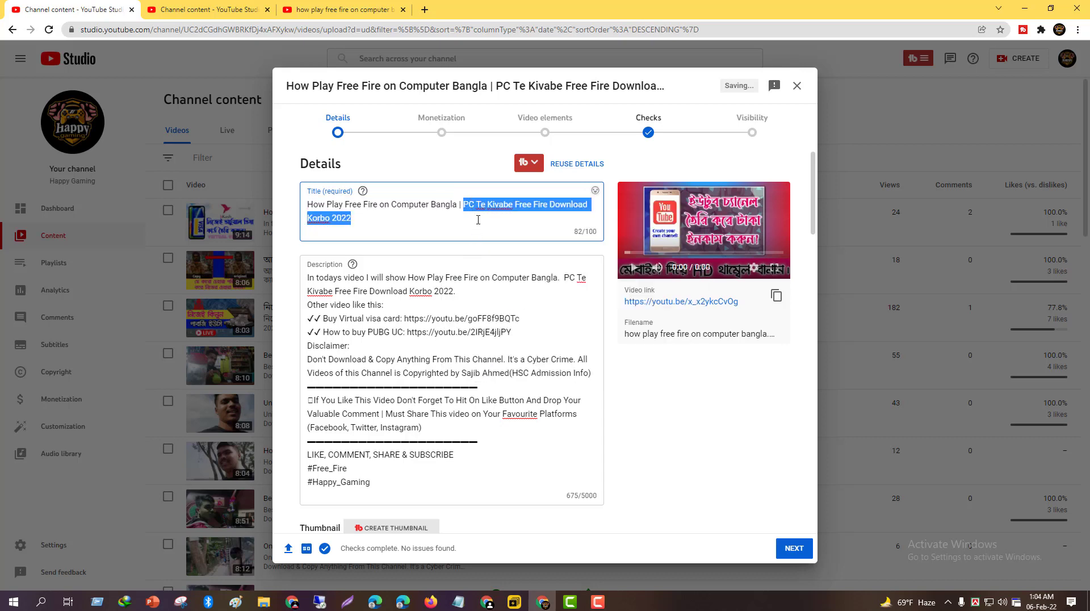
right_click(465, 210)
click(509, 254)
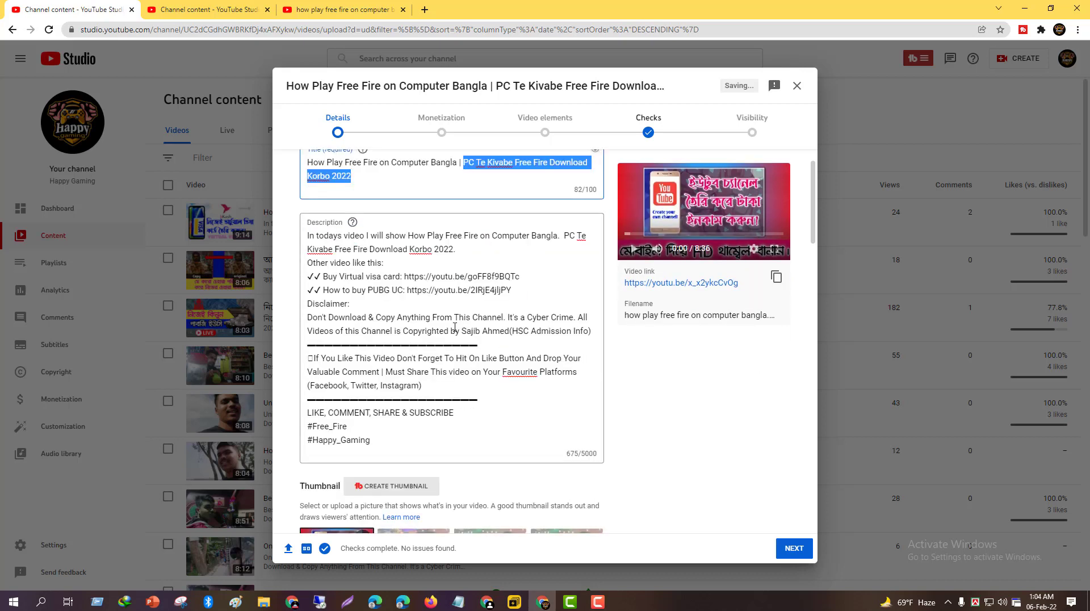
Add the tags "How Play Free Fire on Computer Bangla" and "PC Te Kivabe Free Fire Download Korbo 2022" from the clipboard history
scroll(510, 255, down, 15)
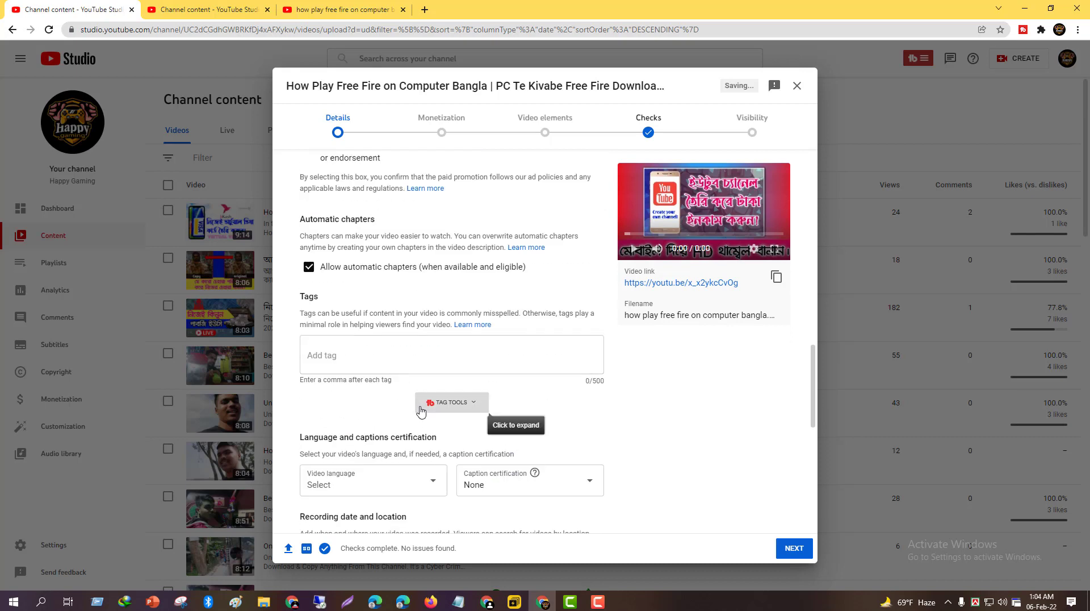
click(398, 368)
key(super+v)
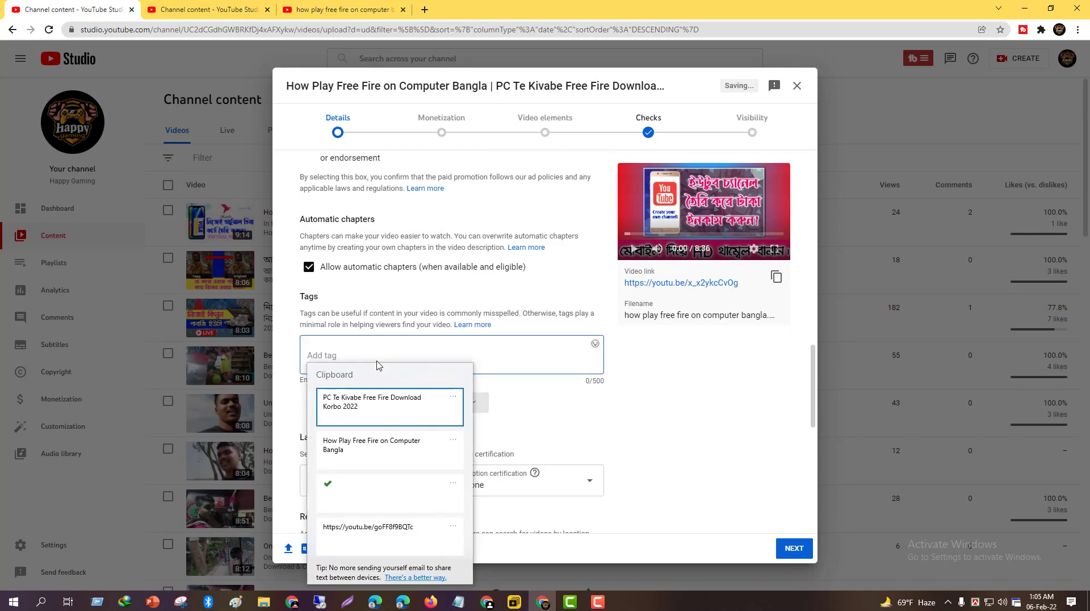
click(386, 446)
key(super+v)
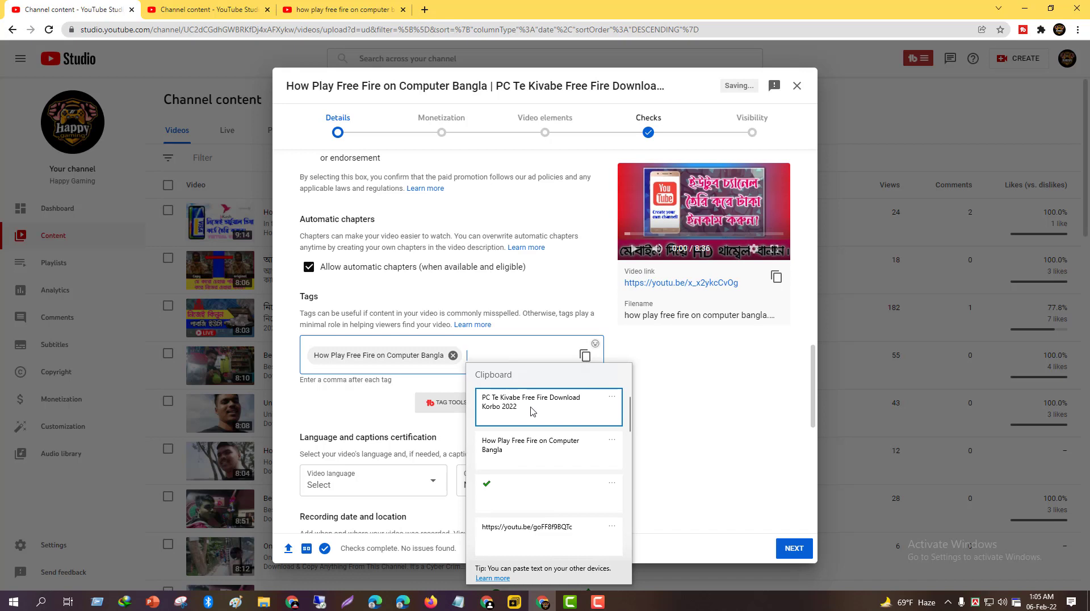
click(529, 407)
Set the video language to Bangla
scroll(480, 448, down, 4)
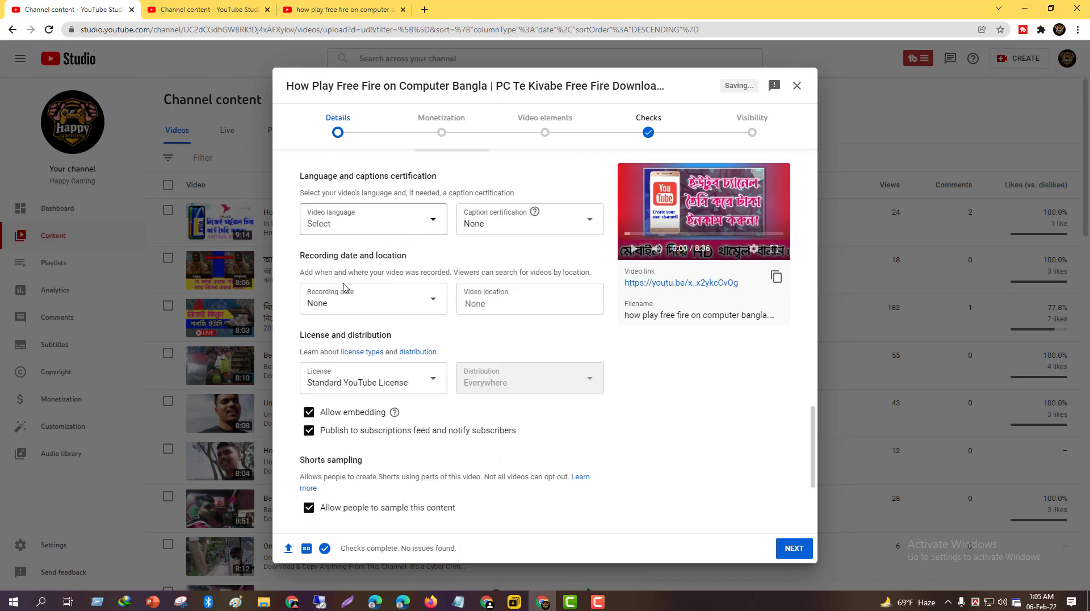
click(398, 222)
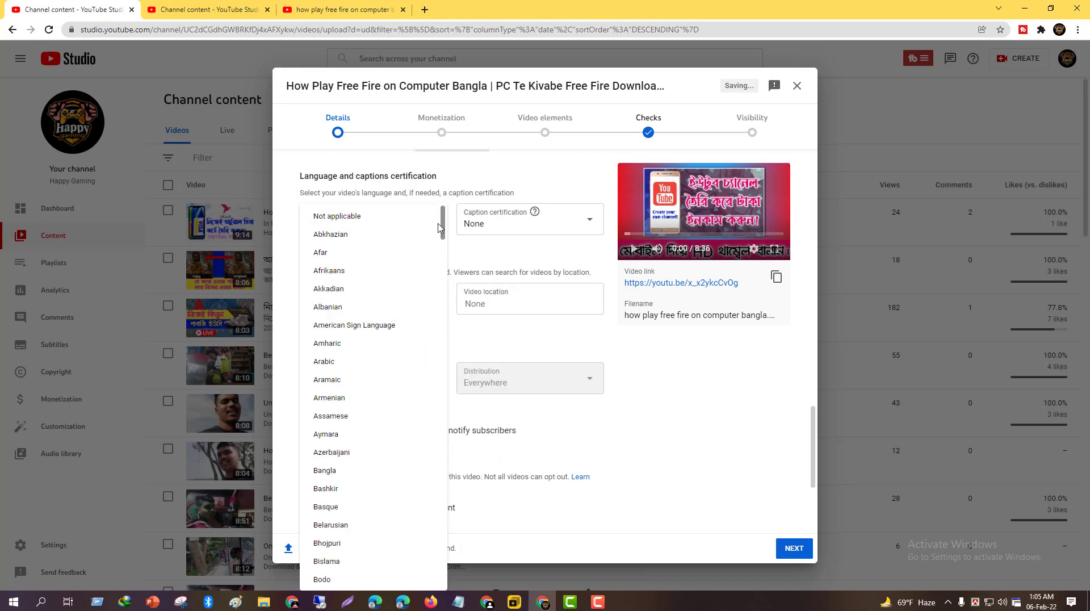
click(339, 474)
Check the character count of the tags, and review the title, description, thumbnail and playlist entries
scroll(562, 443, up, 5)
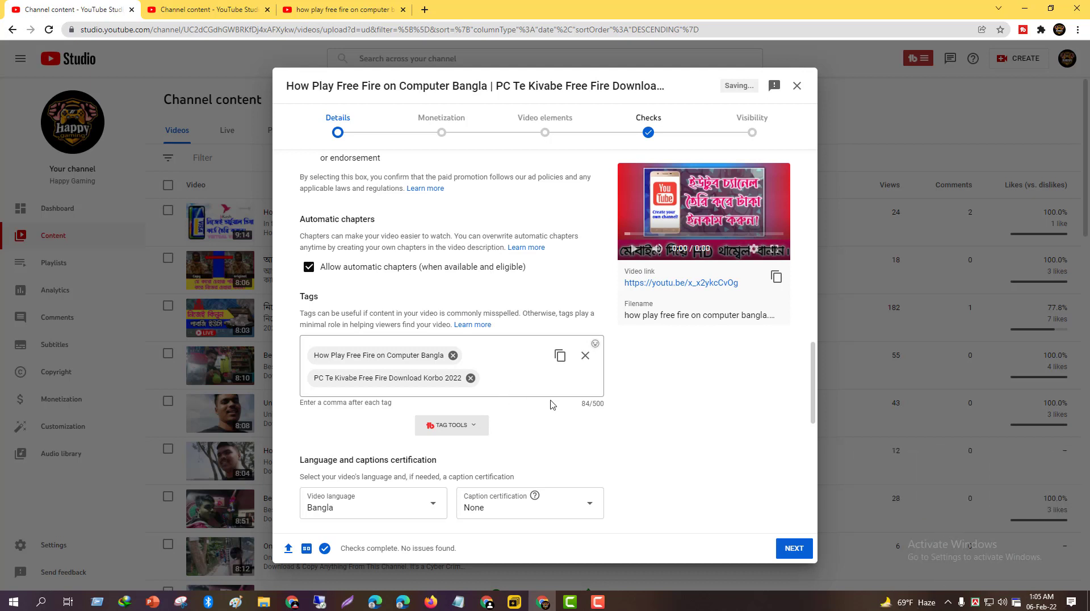
drag(582, 404, 600, 406)
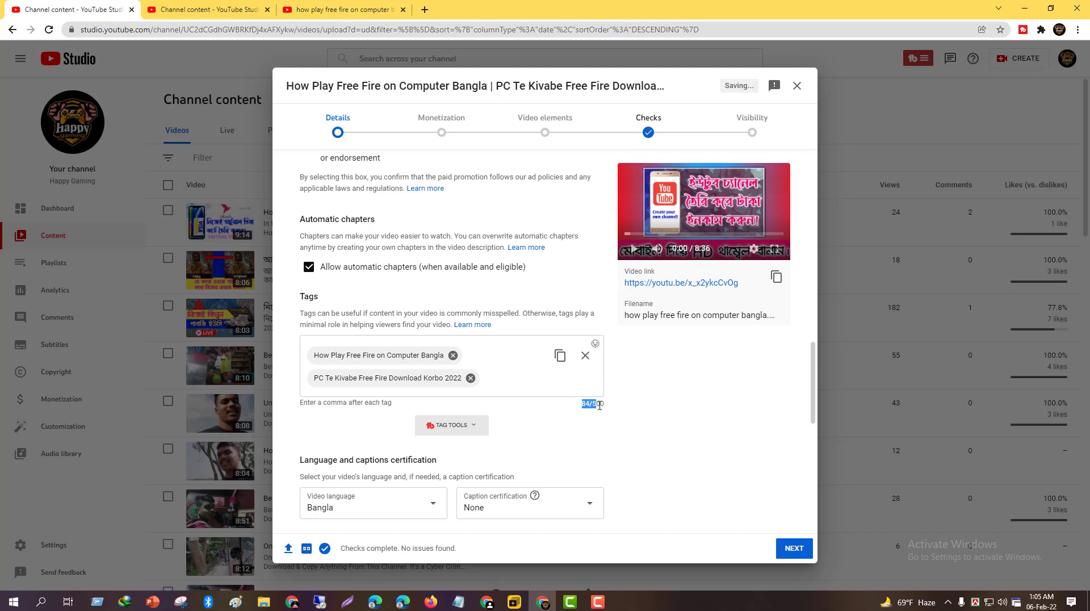
click(611, 410)
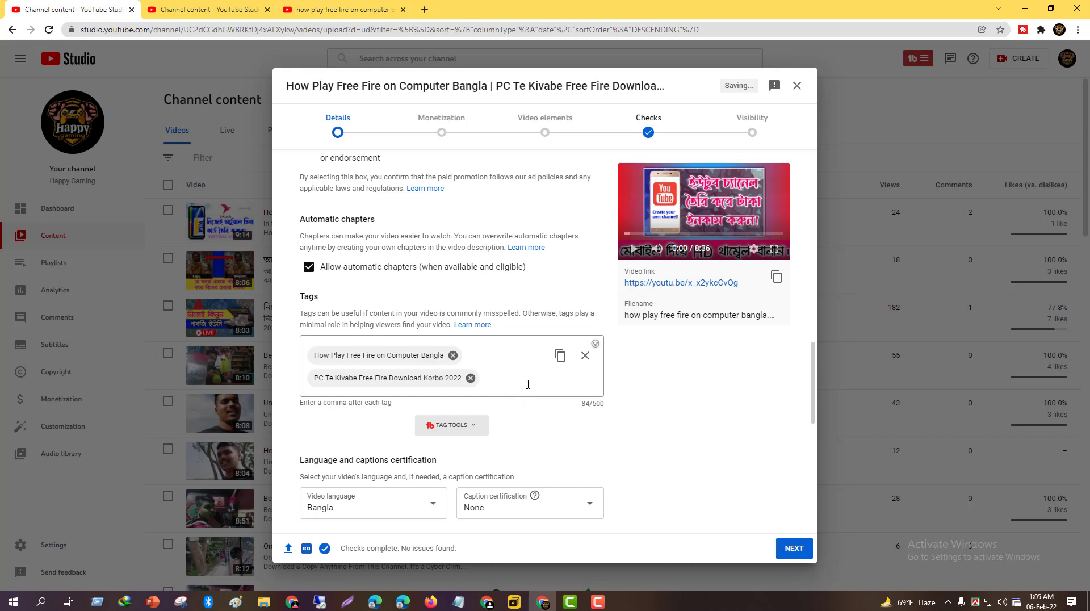
scroll(528, 385, up, 10)
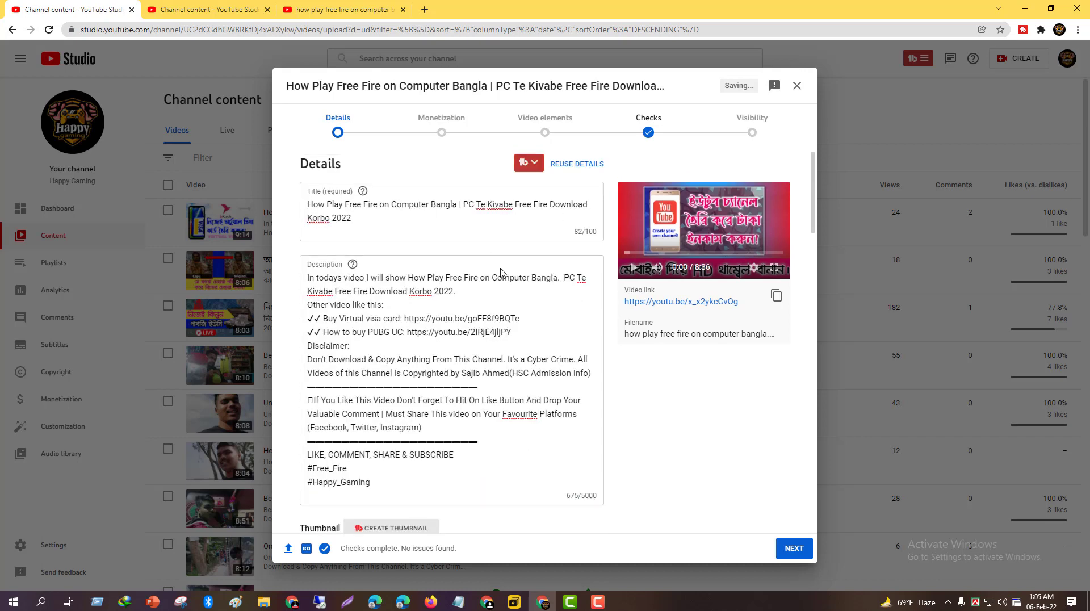
scroll(502, 275, down, 5)
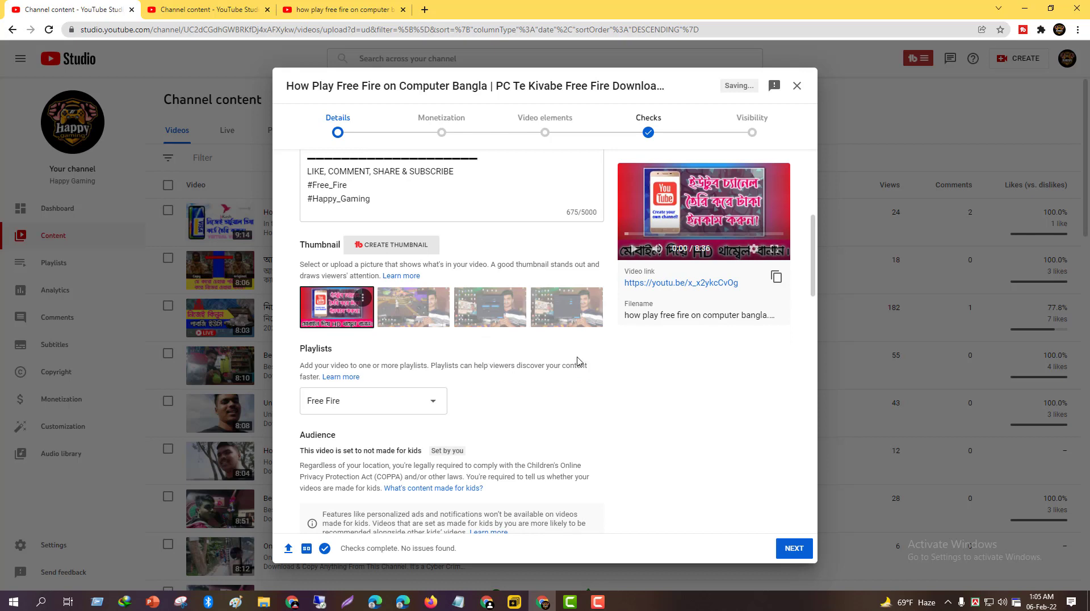
scroll(559, 374, down, 5)
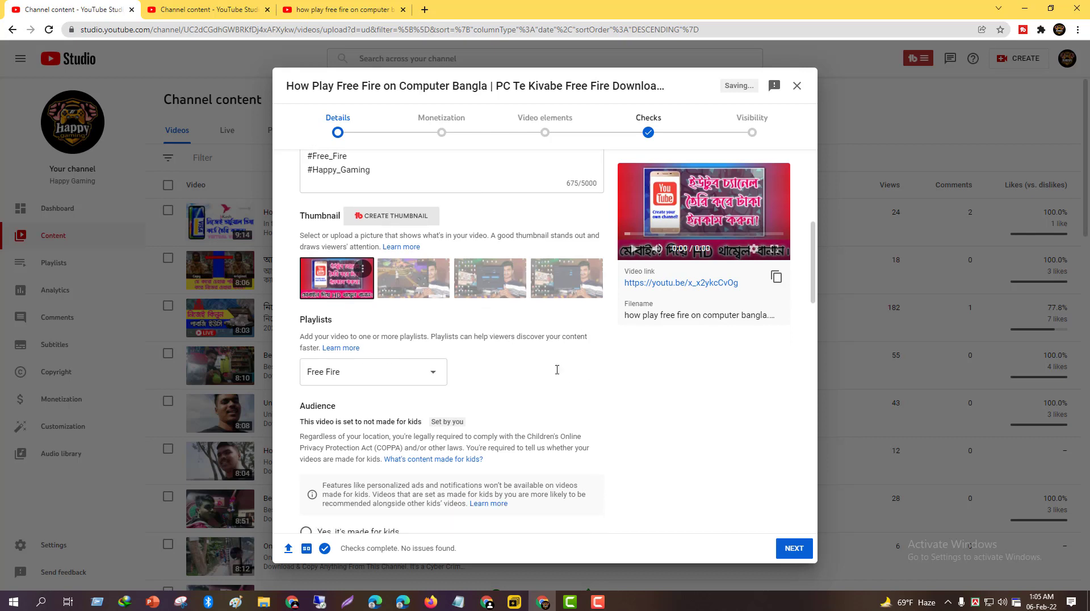
scroll(435, 397, down, 5)
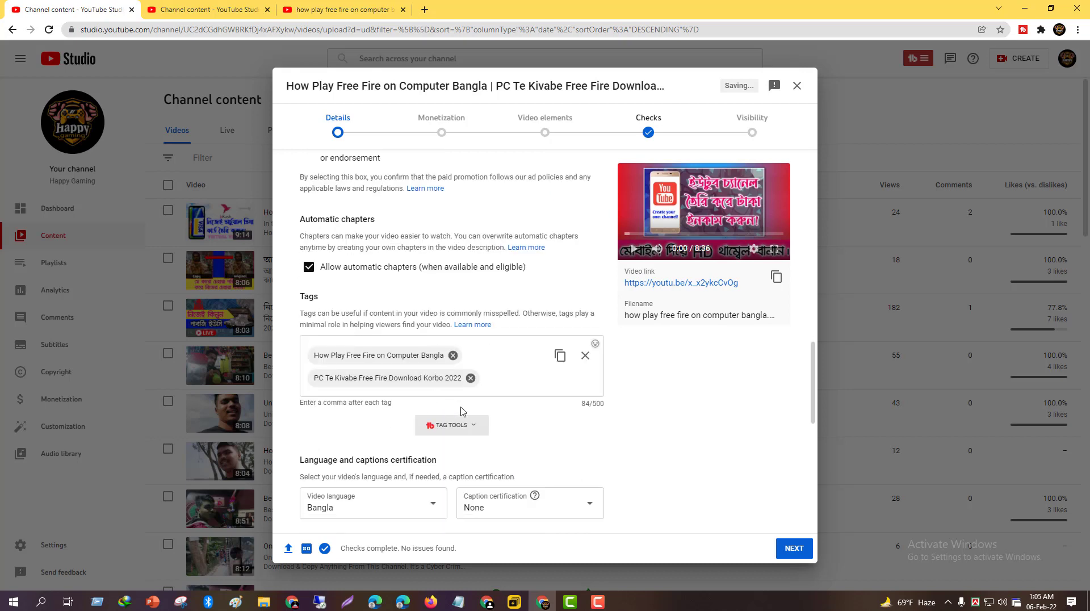
Set the recording date to Feb 6, 2022 and choose Education as the video category
scroll(407, 404, down, 5)
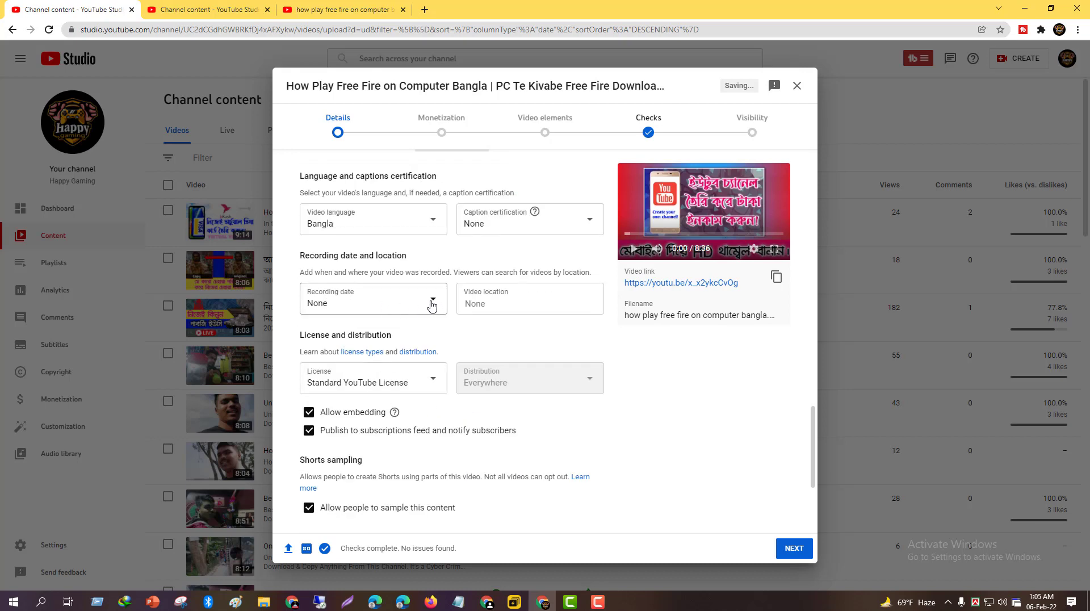
click(363, 304)
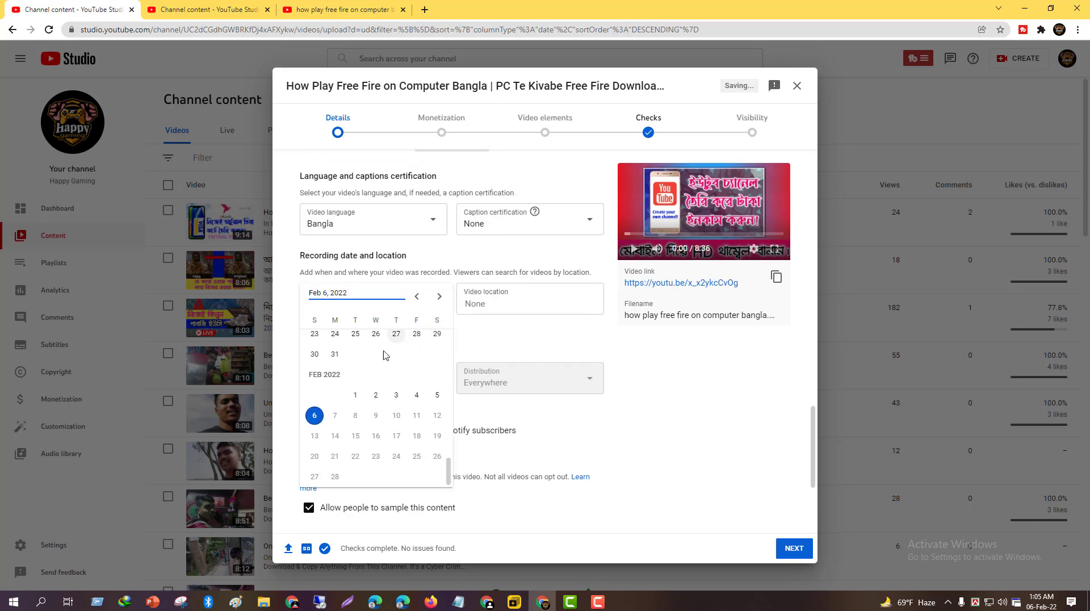
click(315, 416)
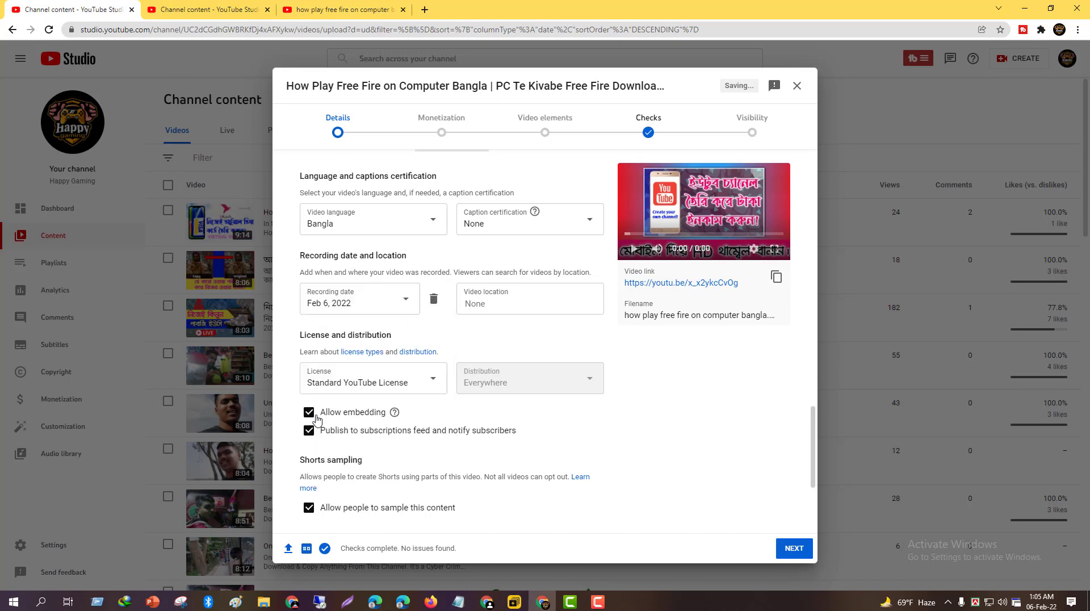
scroll(707, 424, down, 3)
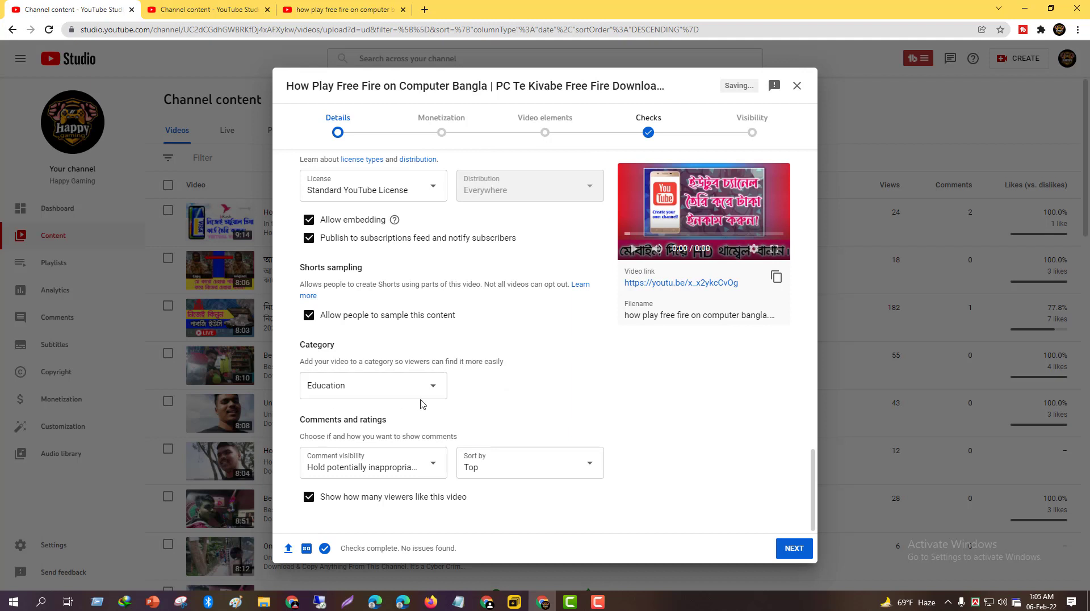
click(302, 393)
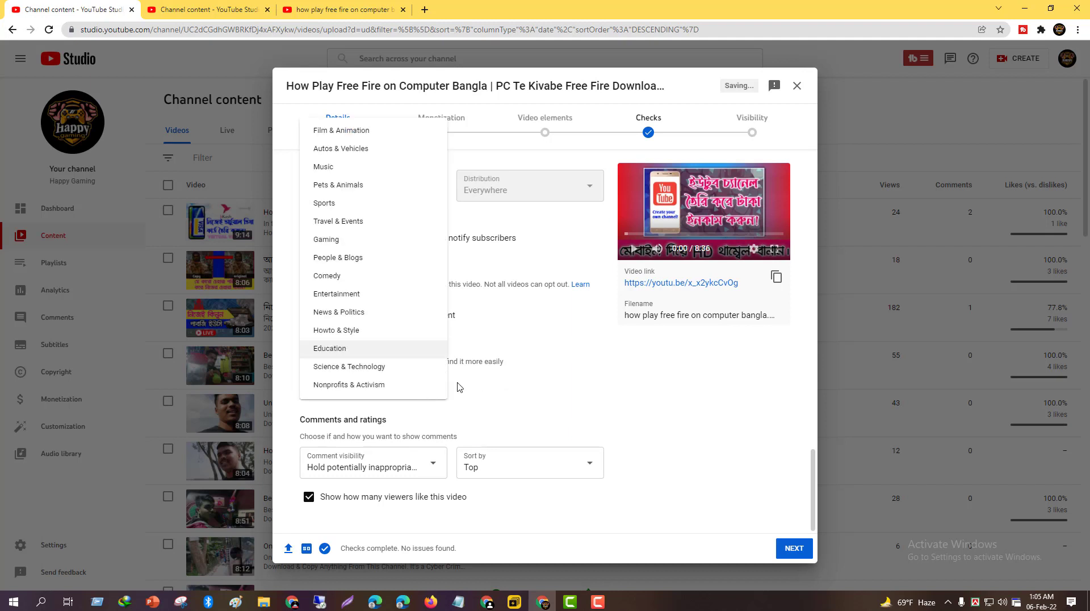
click(347, 353)
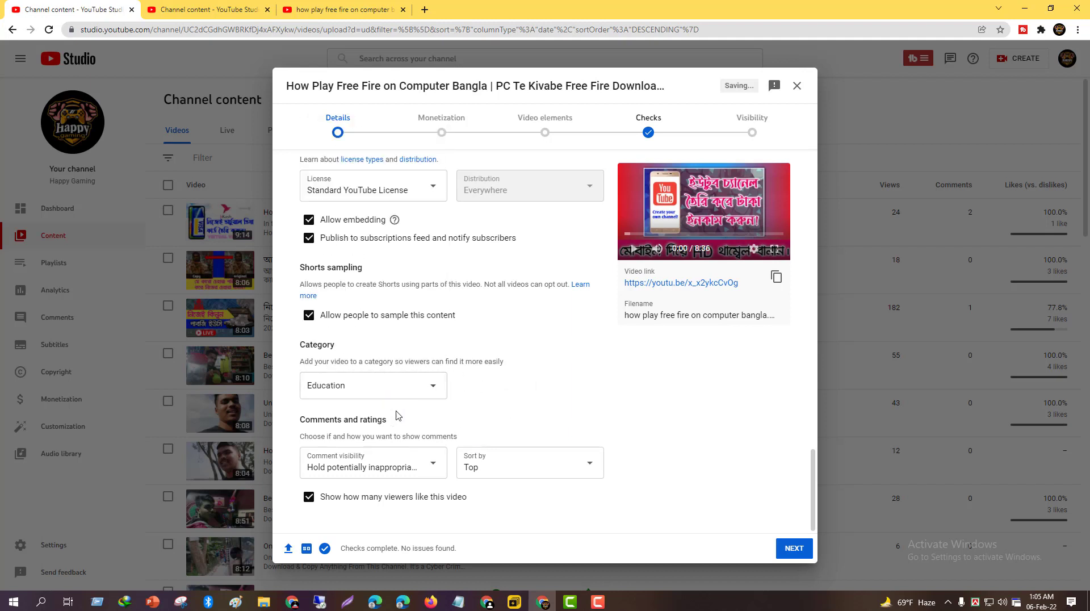
Turn monetization on for the video and look over the ad types and ad locations
scroll(517, 288, up, 10)
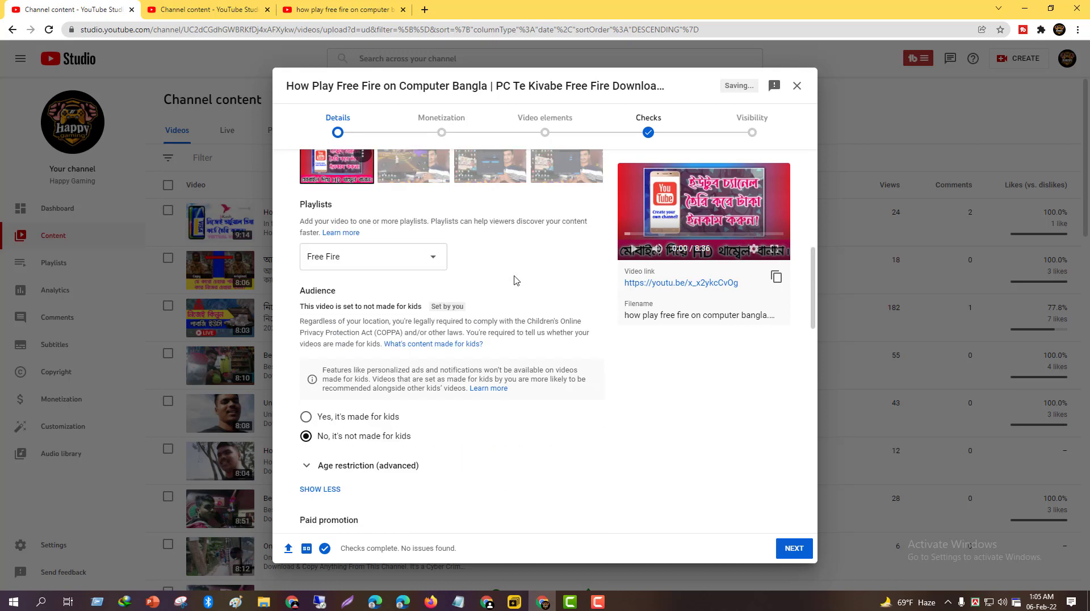
scroll(512, 270, up, 4)
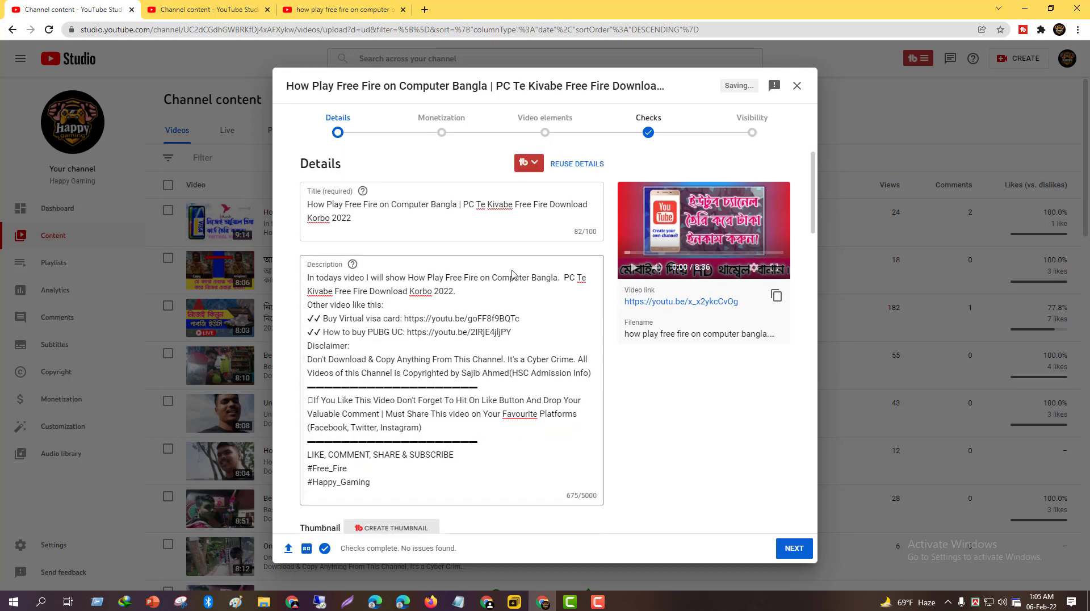
click(452, 134)
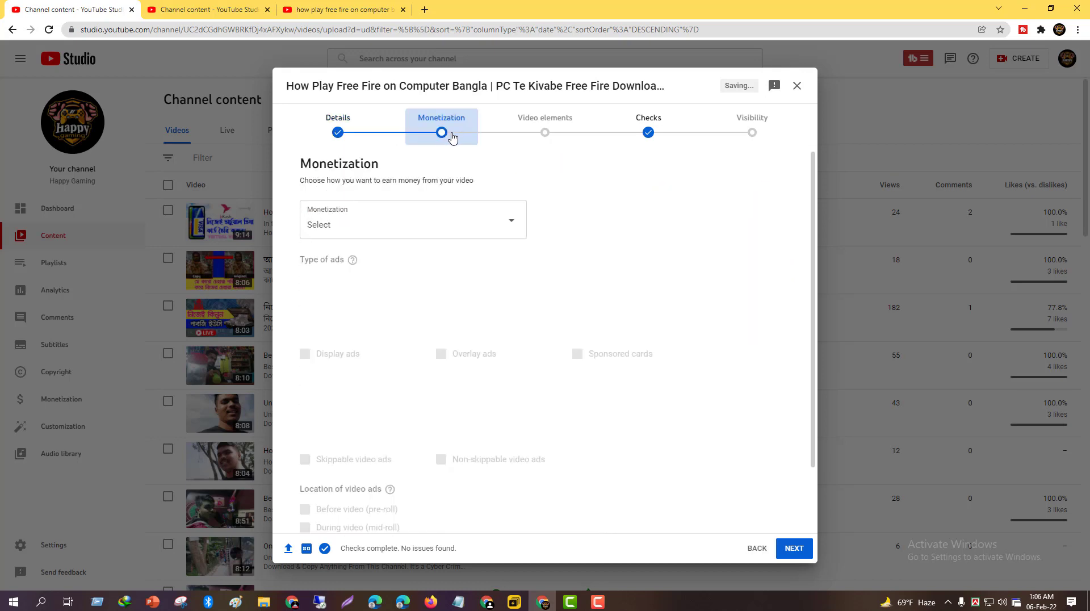
click(500, 223)
click(494, 223)
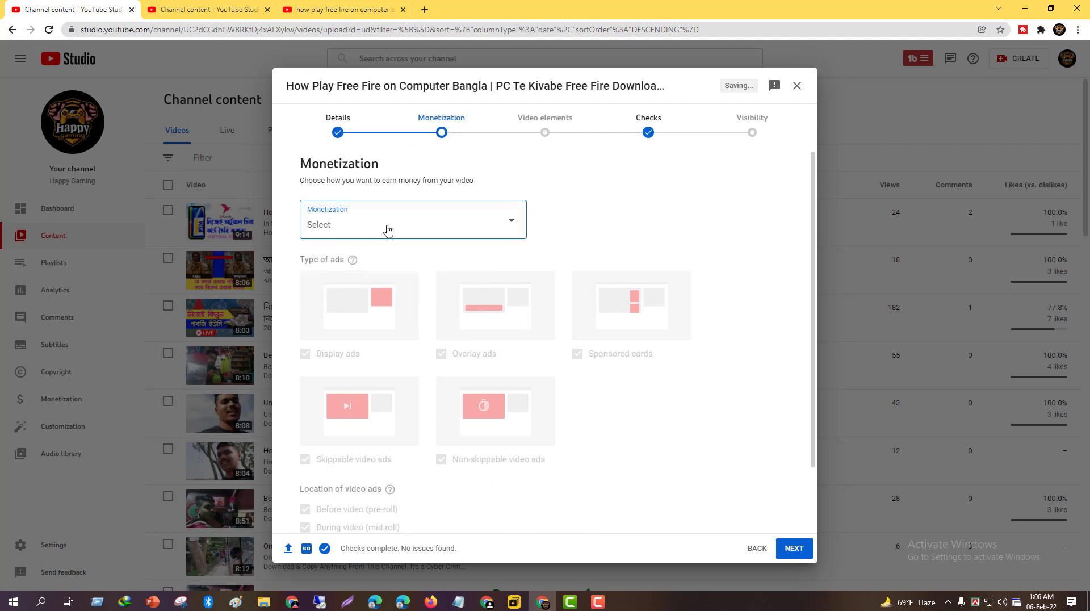
click(319, 222)
click(319, 218)
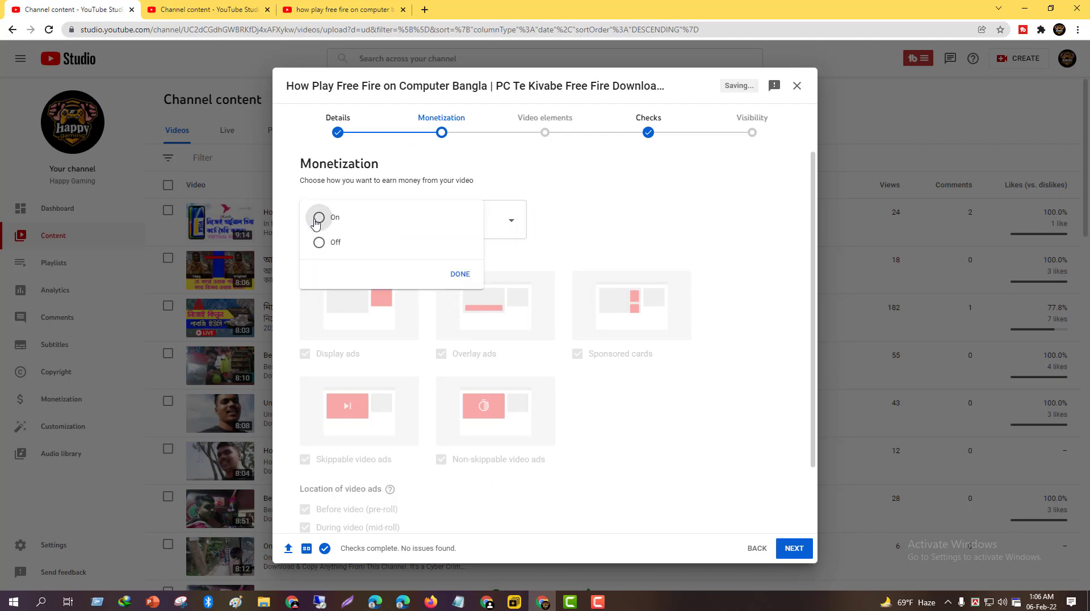
click(465, 275)
scroll(454, 368, down, 2)
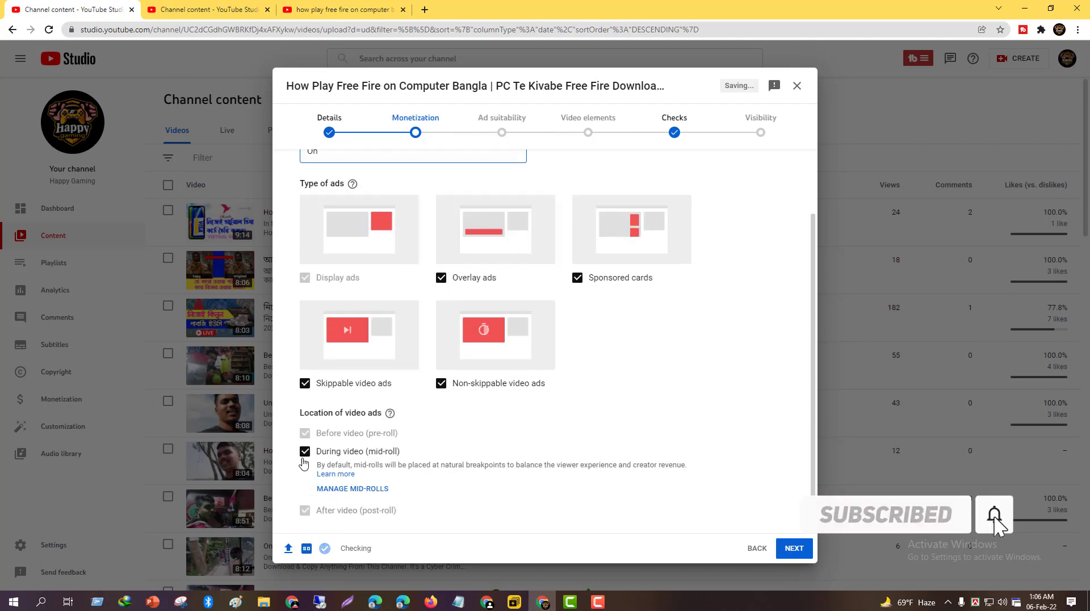
Rate the video's ad suitability as "None of the above" and submit the rating
click(511, 133)
scroll(530, 387, down, 10)
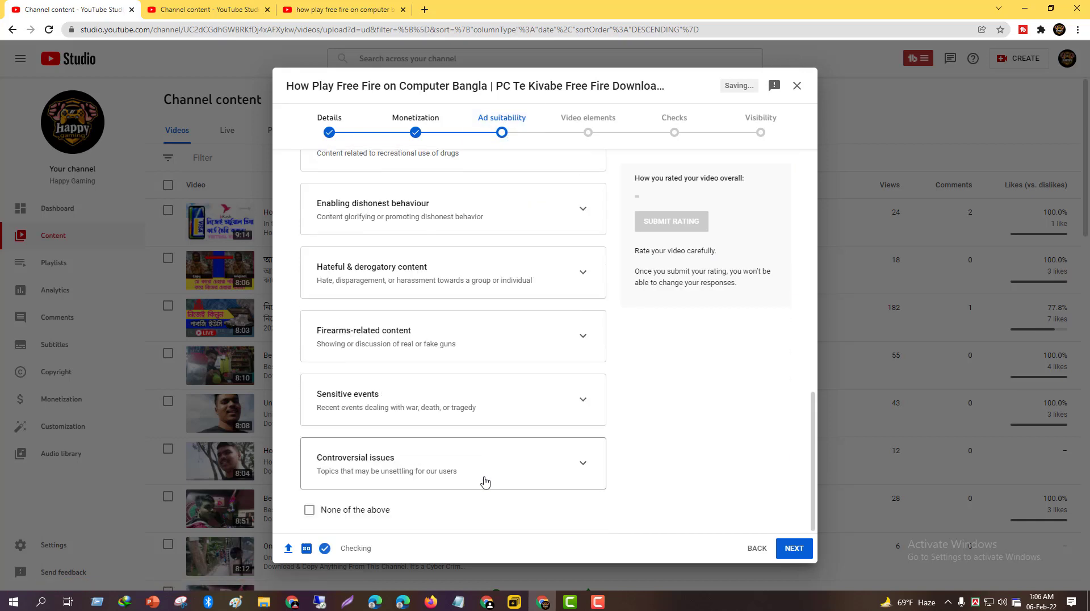
click(358, 510)
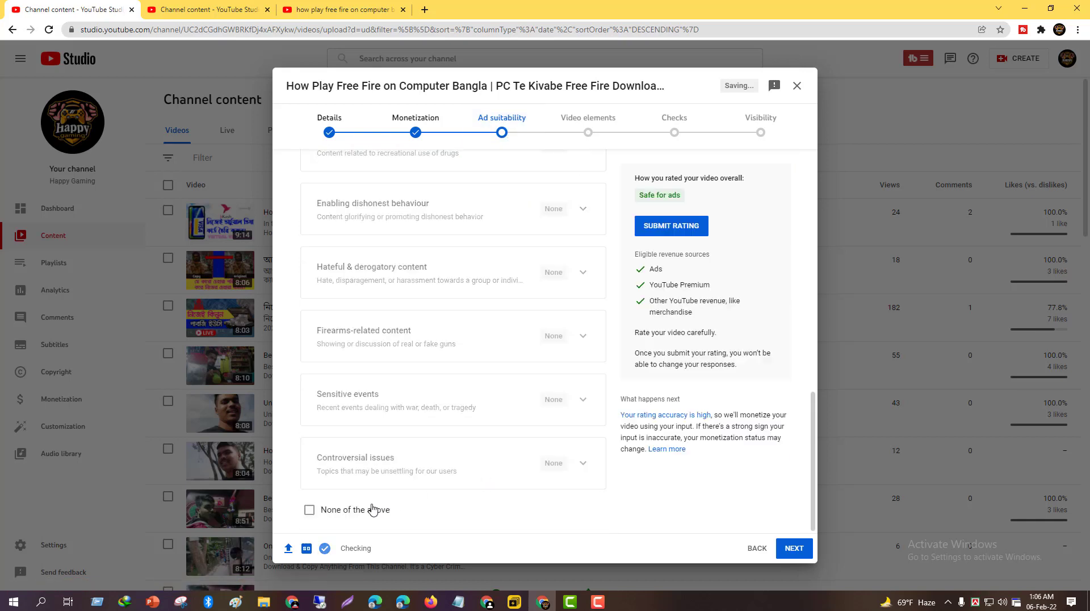
click(668, 230)
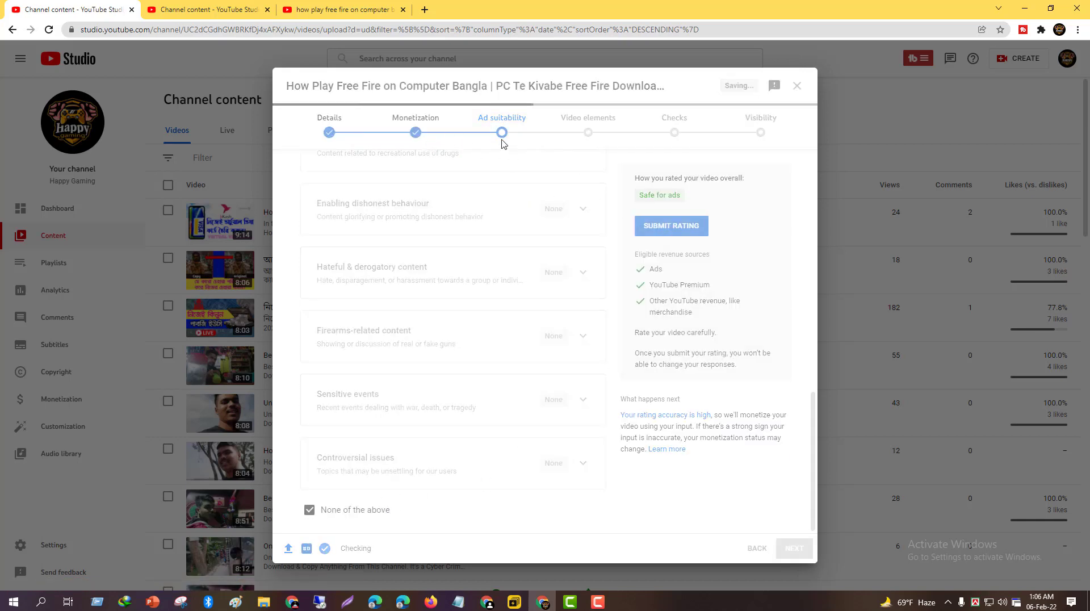
Add a two-video end screen featuring the PUBG UC buying video and a "Best for viewer" video, and save it
click(576, 139)
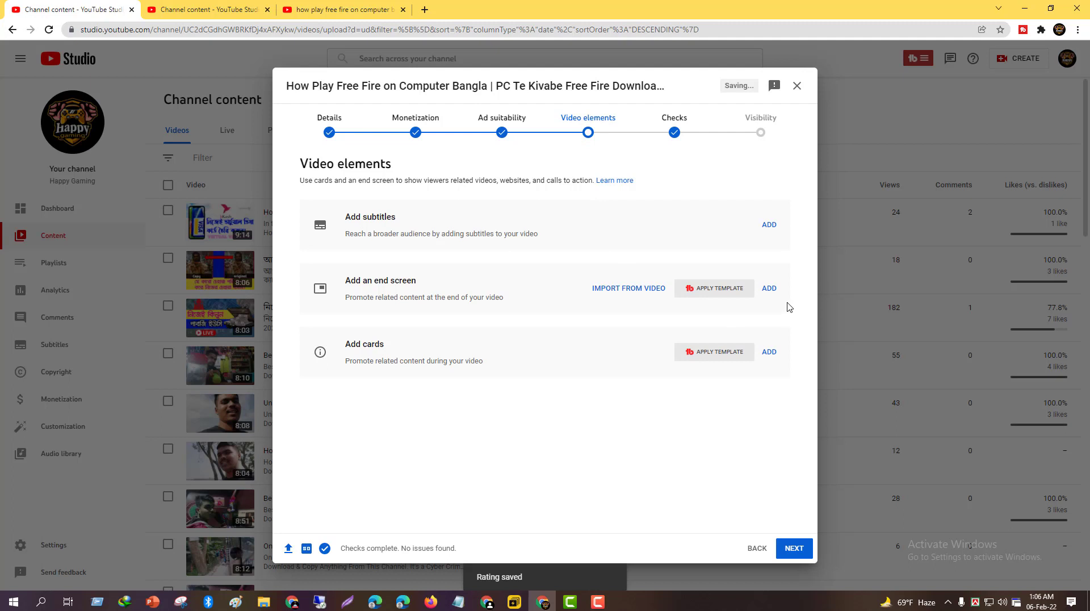
click(769, 288)
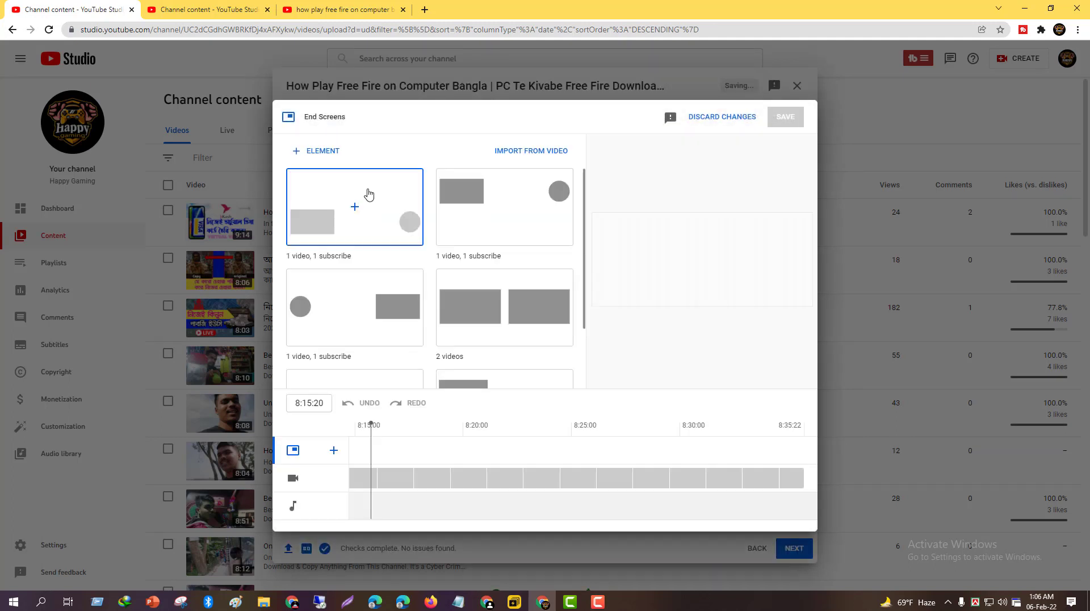
click(516, 316)
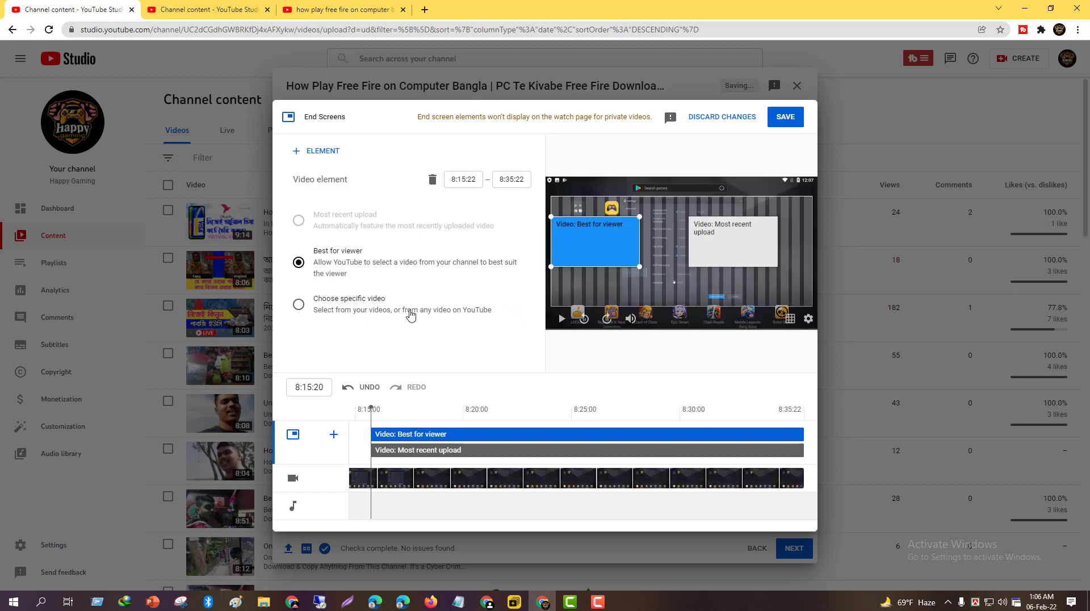
click(352, 309)
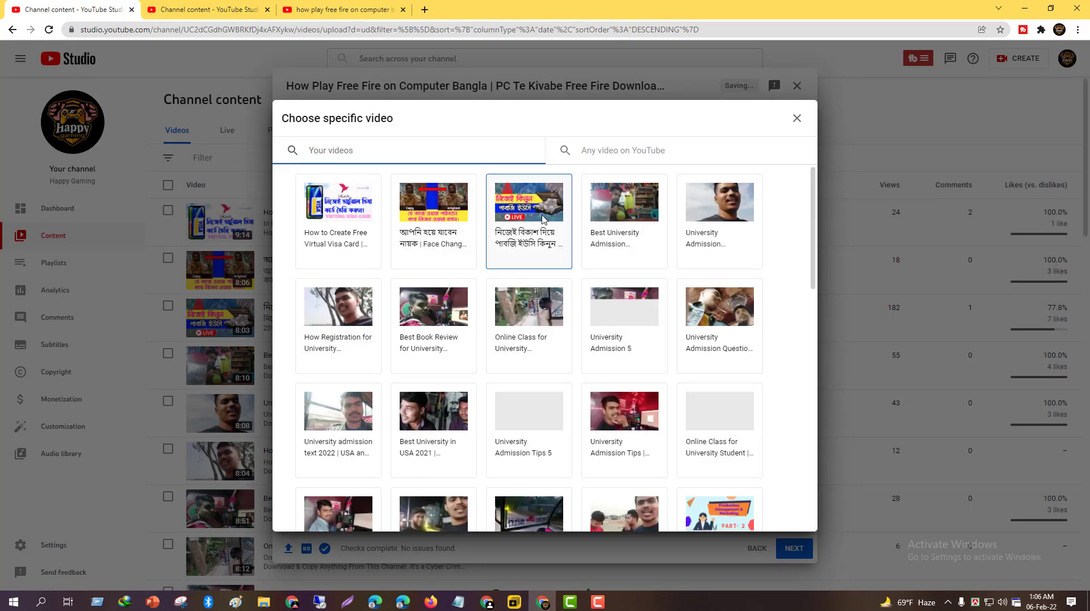
click(544, 226)
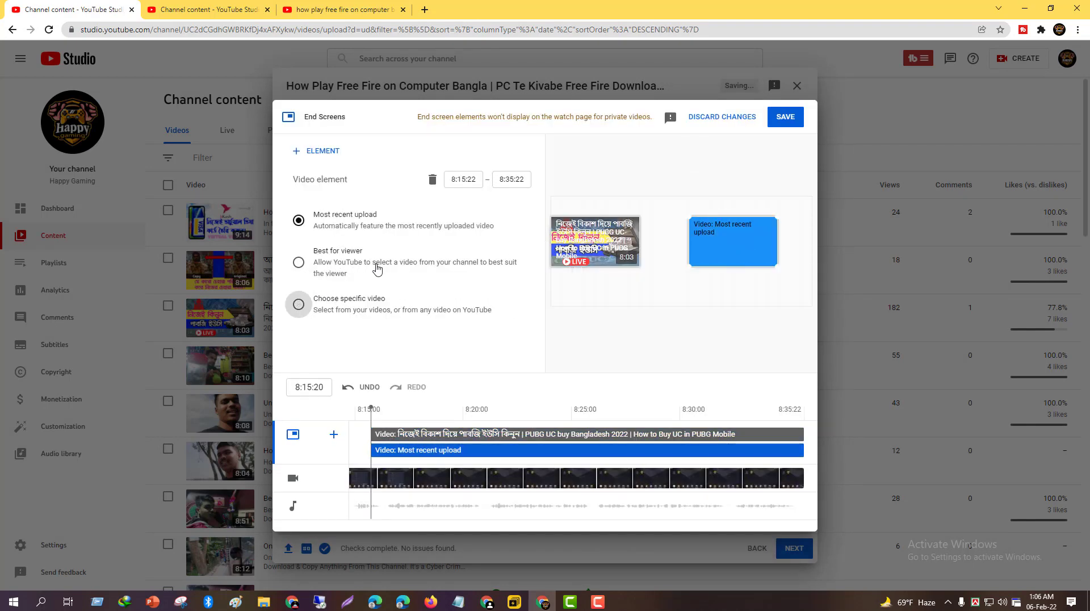
click(351, 262)
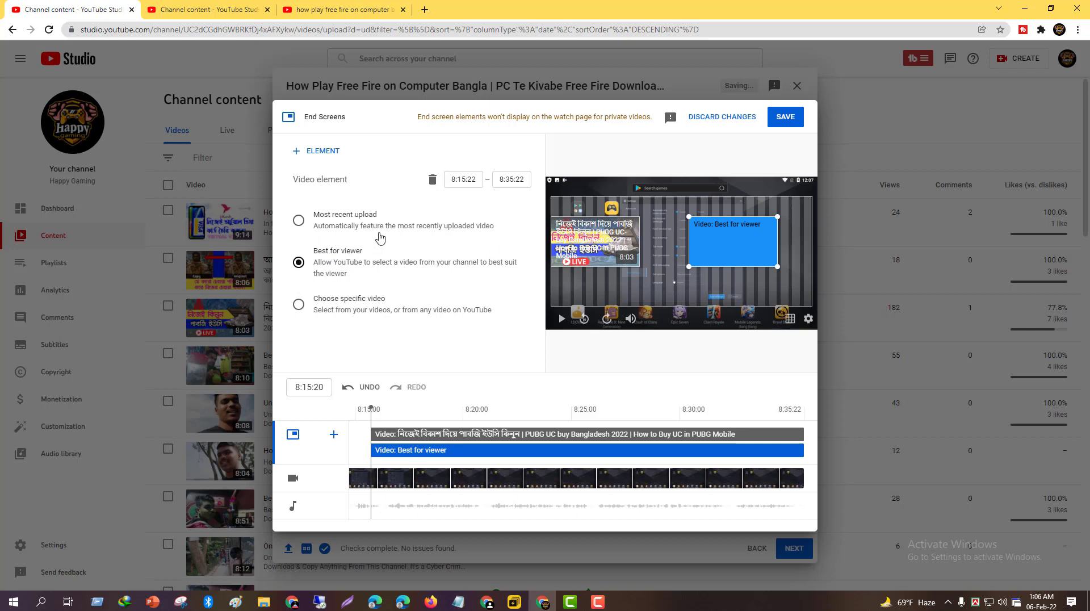
click(785, 117)
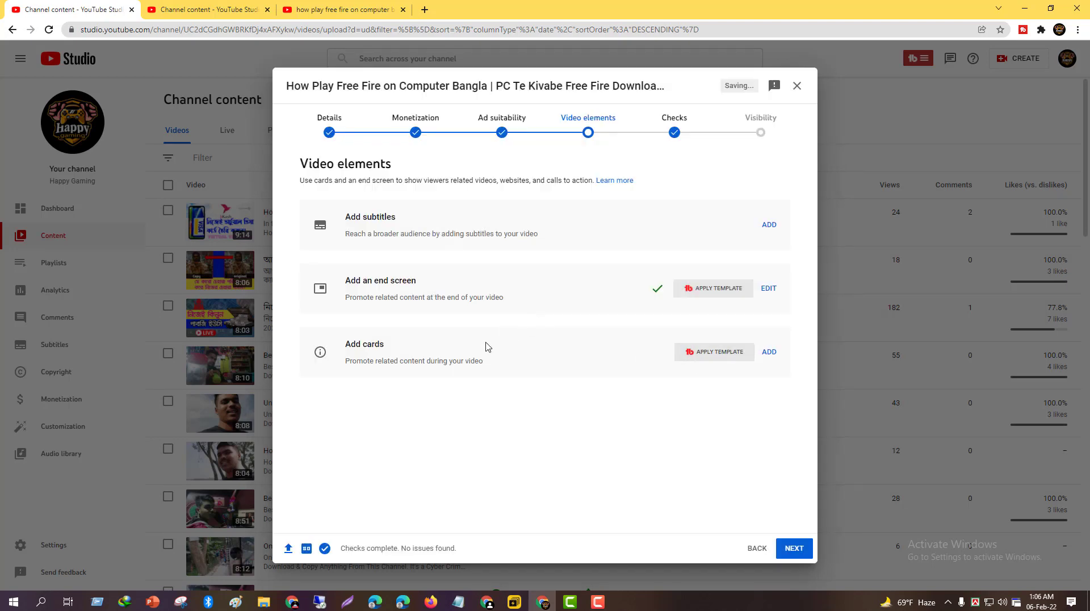
Add a video card at 6:50:24 linking to "How to Create Free Virtual Visa Card" and save it
click(770, 355)
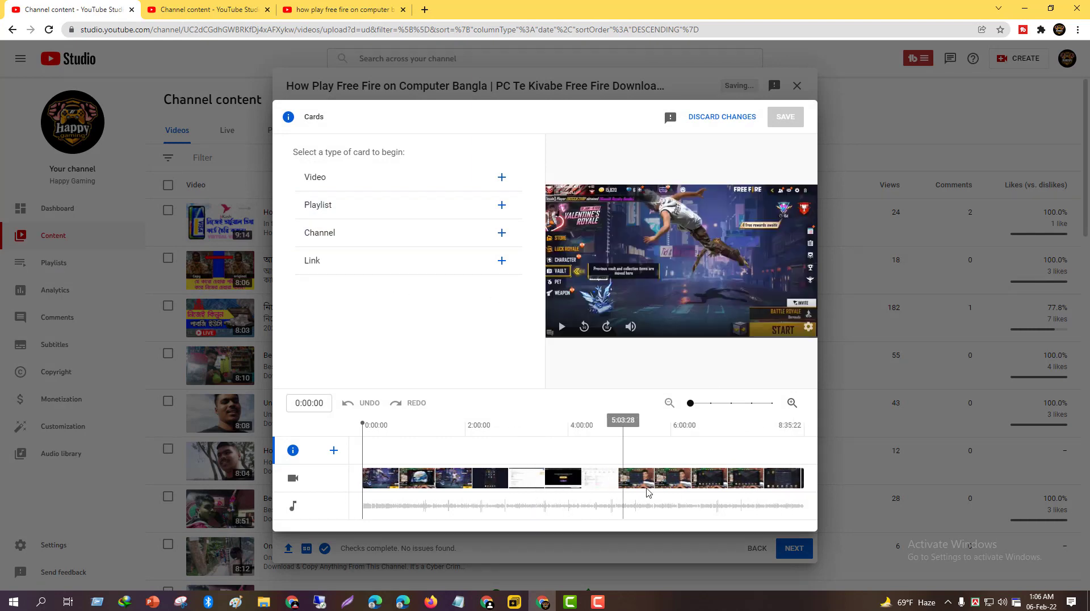
click(716, 492)
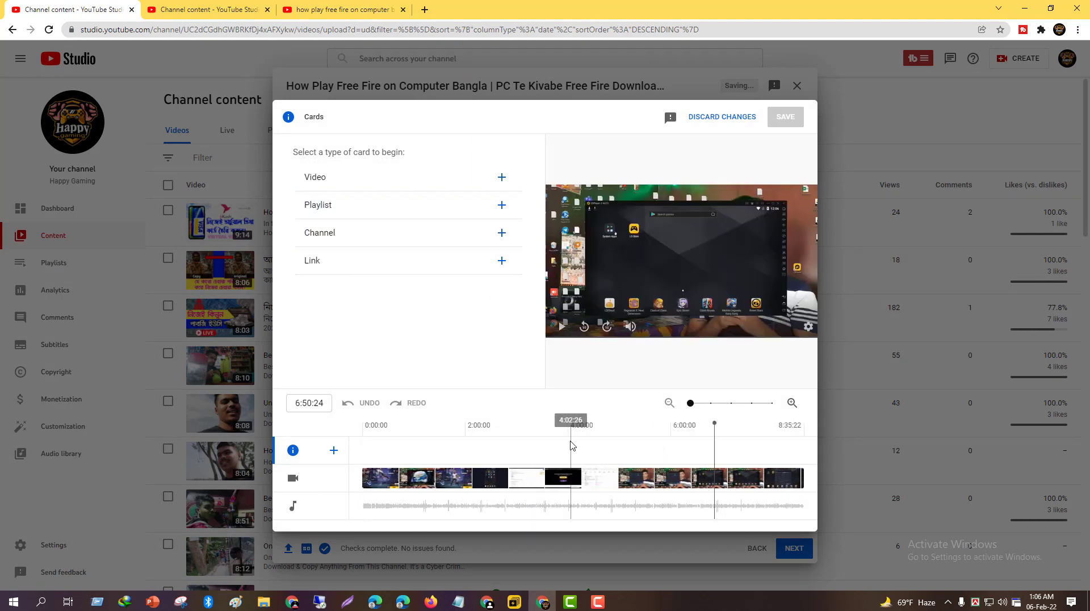
click(398, 185)
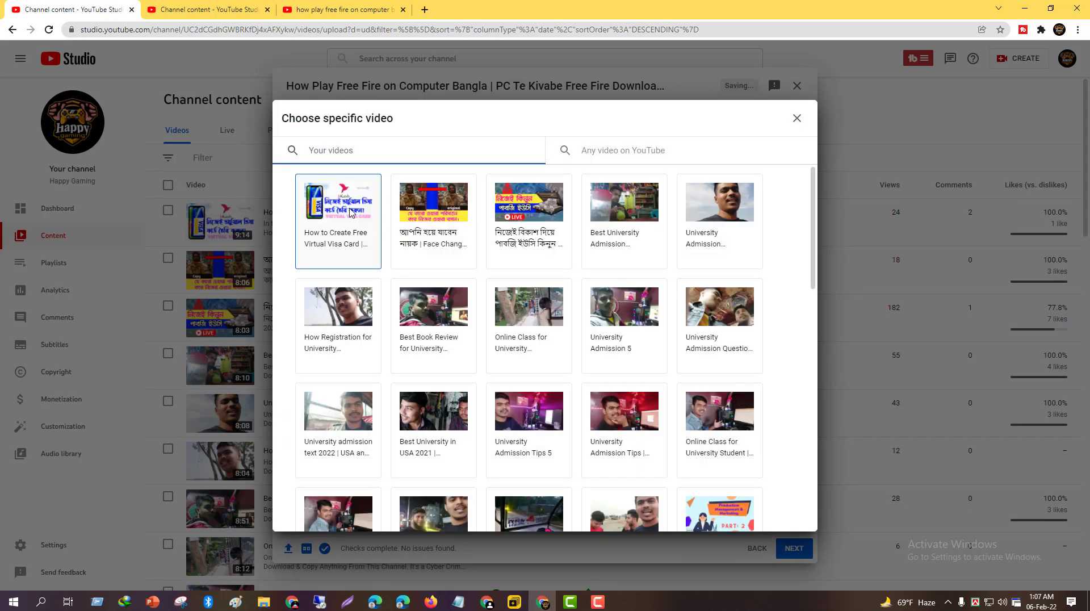
click(351, 217)
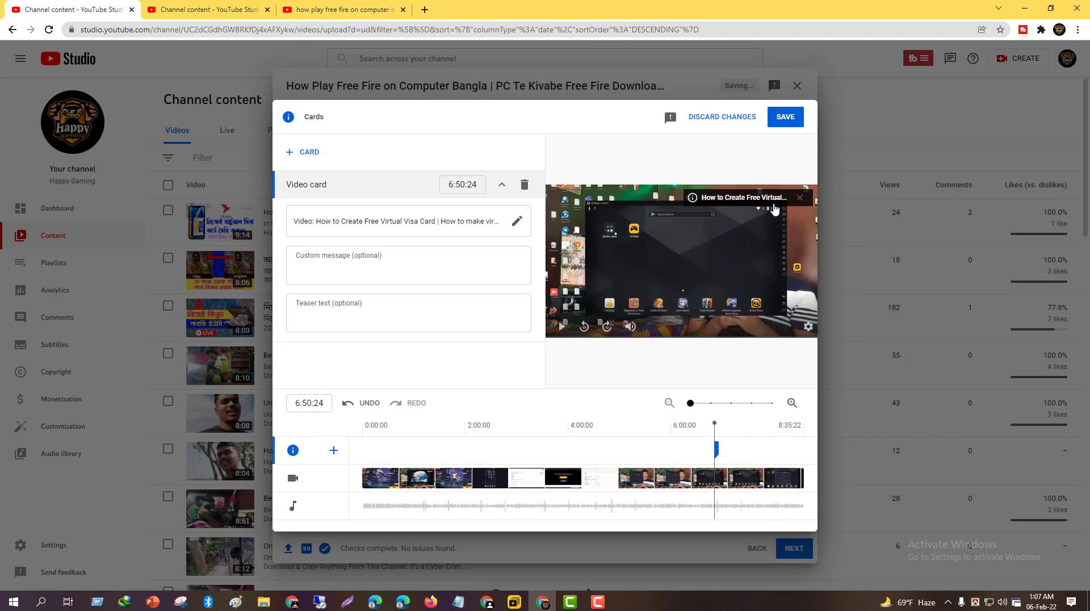
click(792, 117)
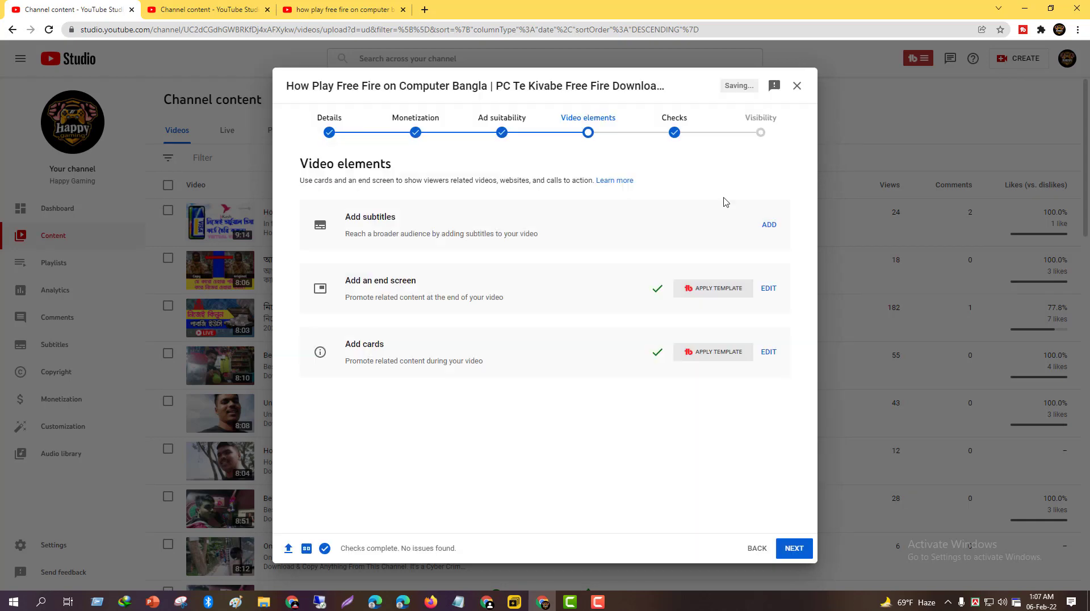
Go through the Private, Unlisted and Public visibility options and finish with Schedule selected
click(761, 132)
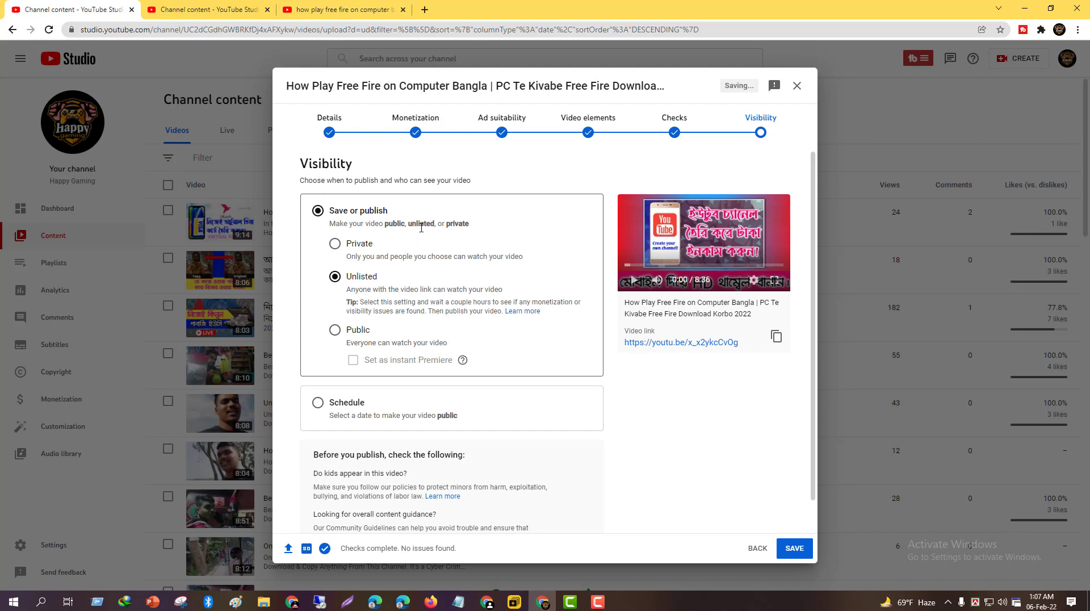
click(335, 243)
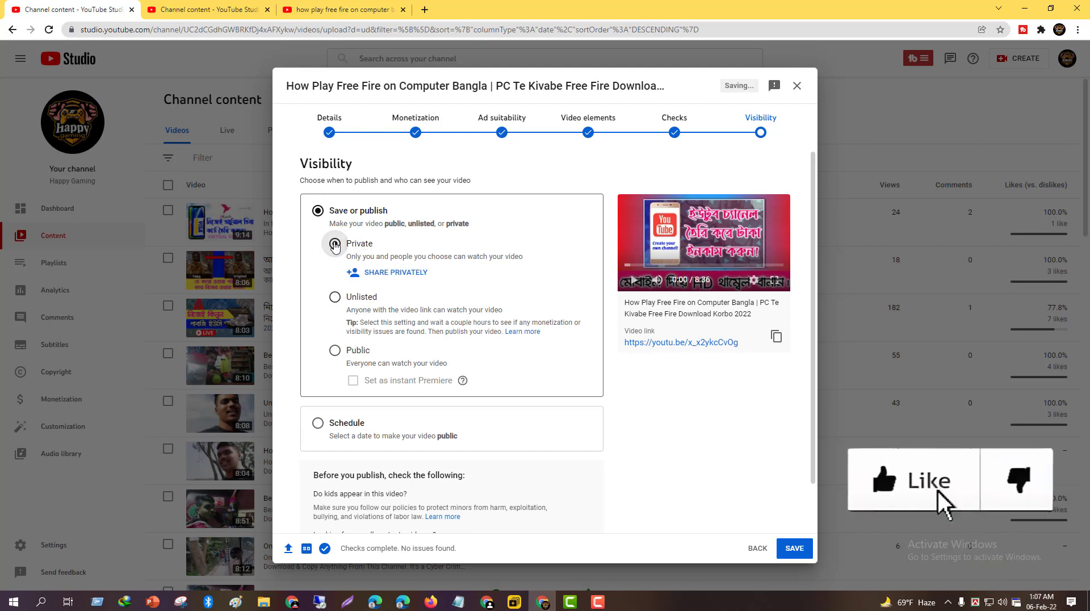
click(336, 297)
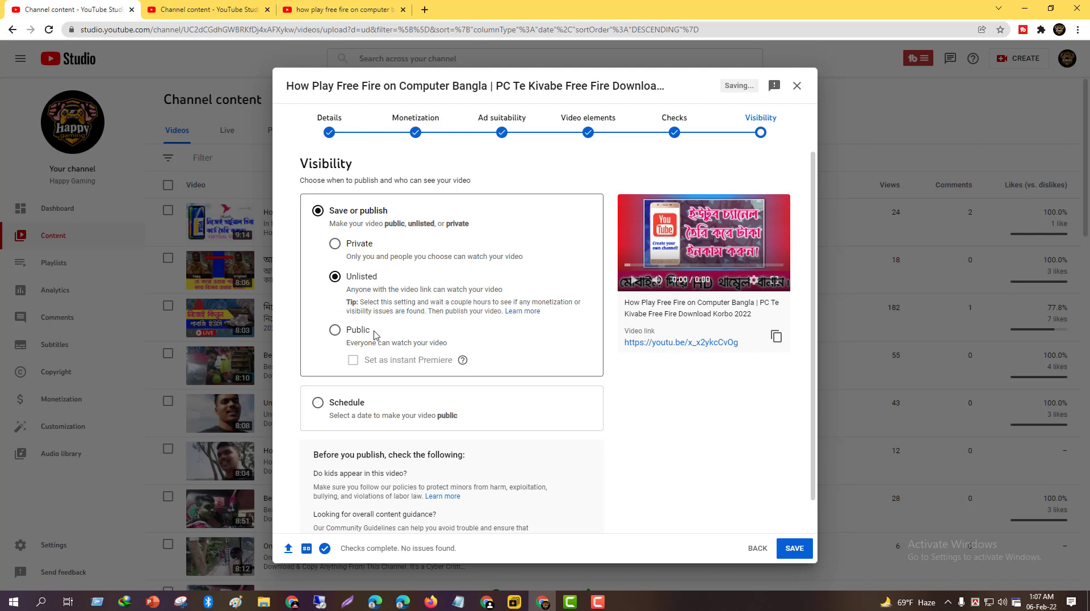
click(335, 330)
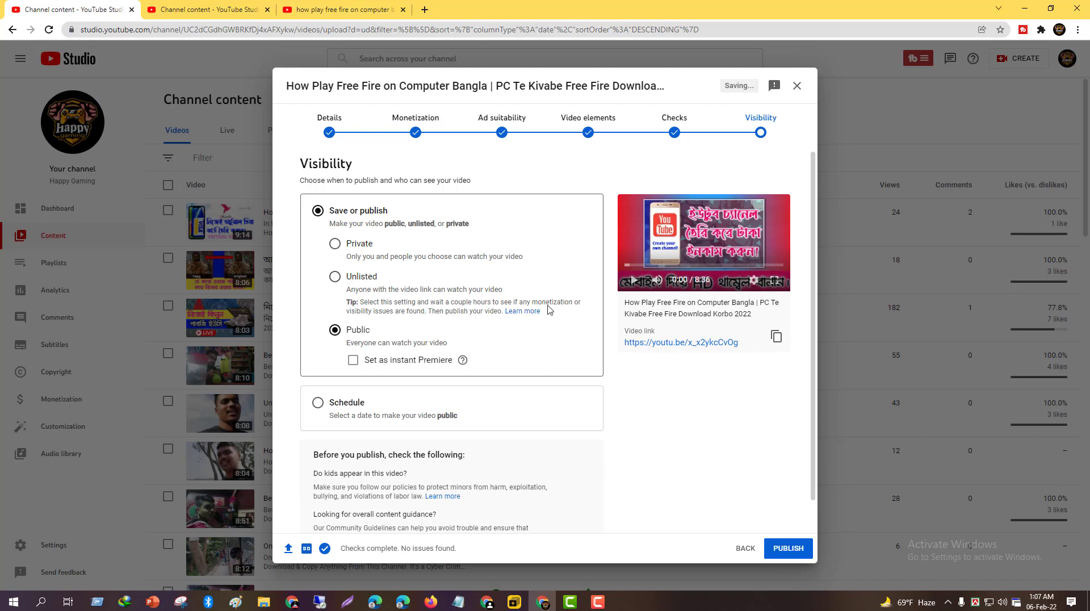
click(318, 403)
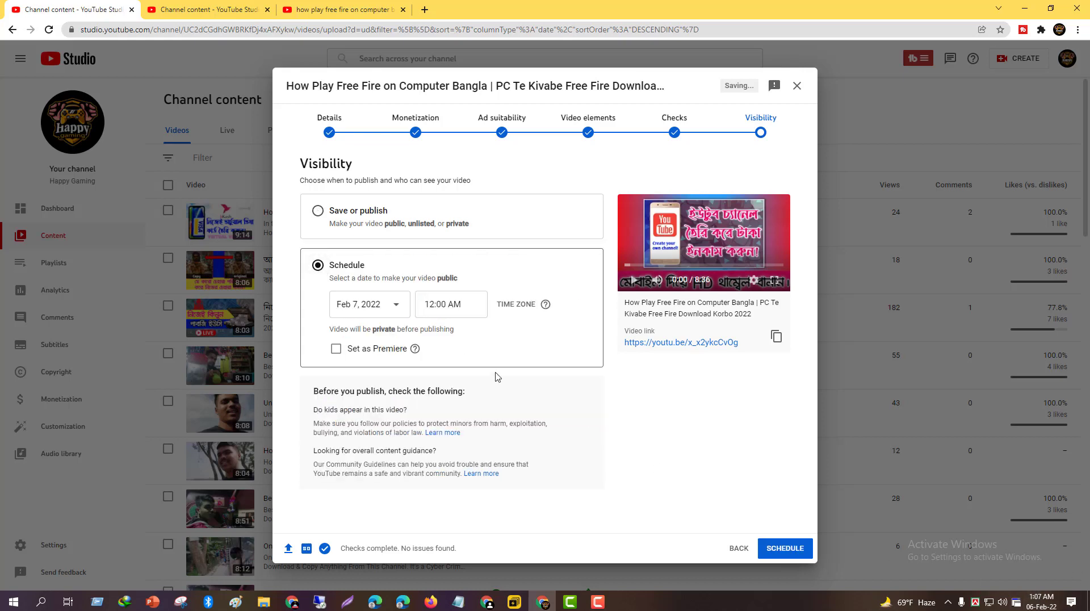
Return to the video details and review the title, description, thumbnail, playlist and audience entries
click(329, 122)
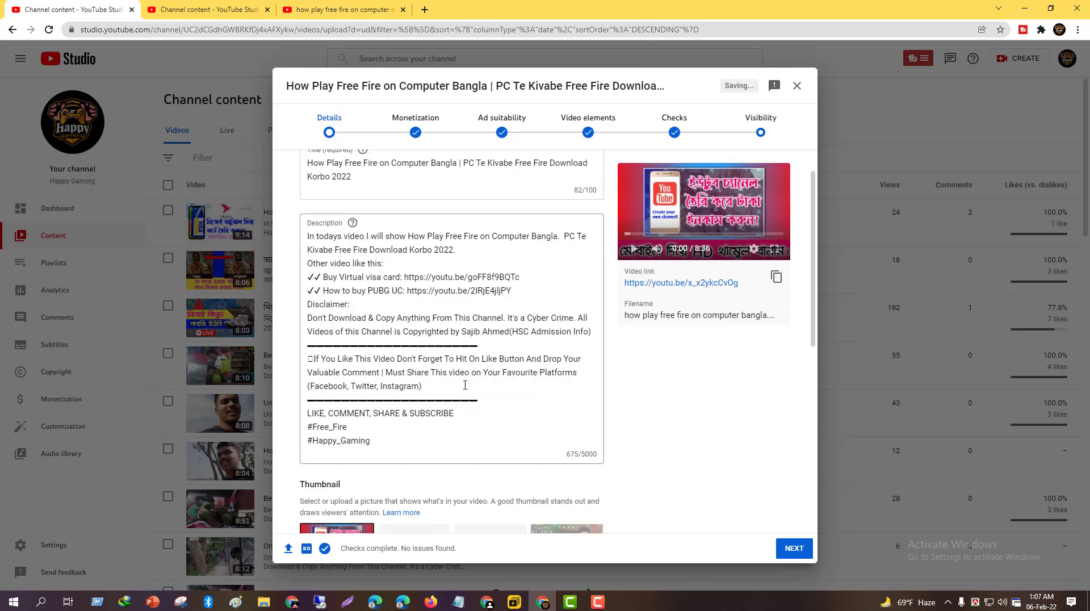
scroll(437, 361, down, 4)
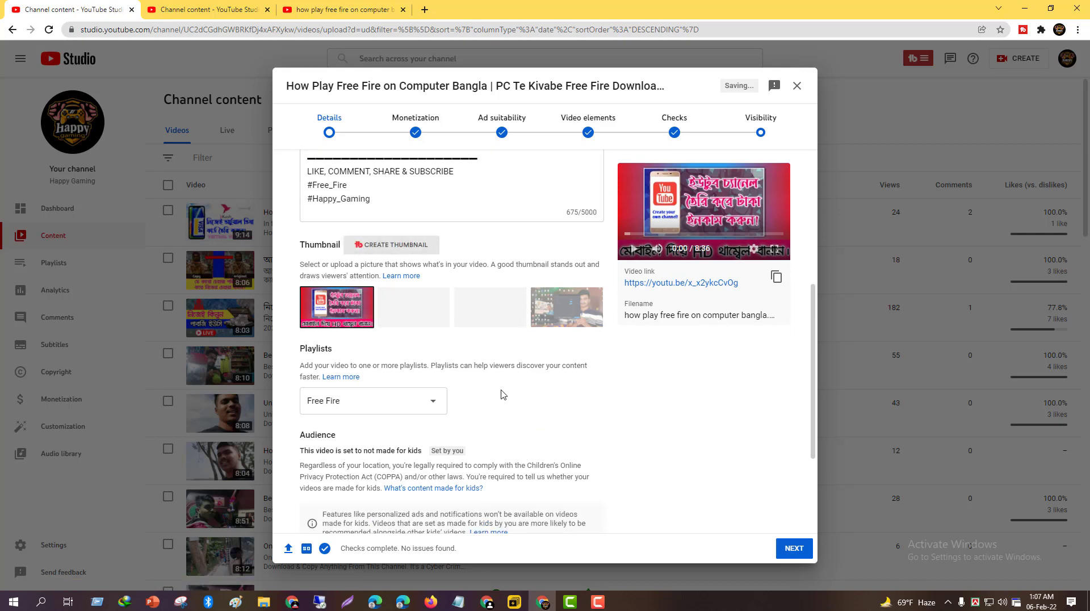
scroll(502, 394, down, 3)
scroll(505, 396, up, 6)
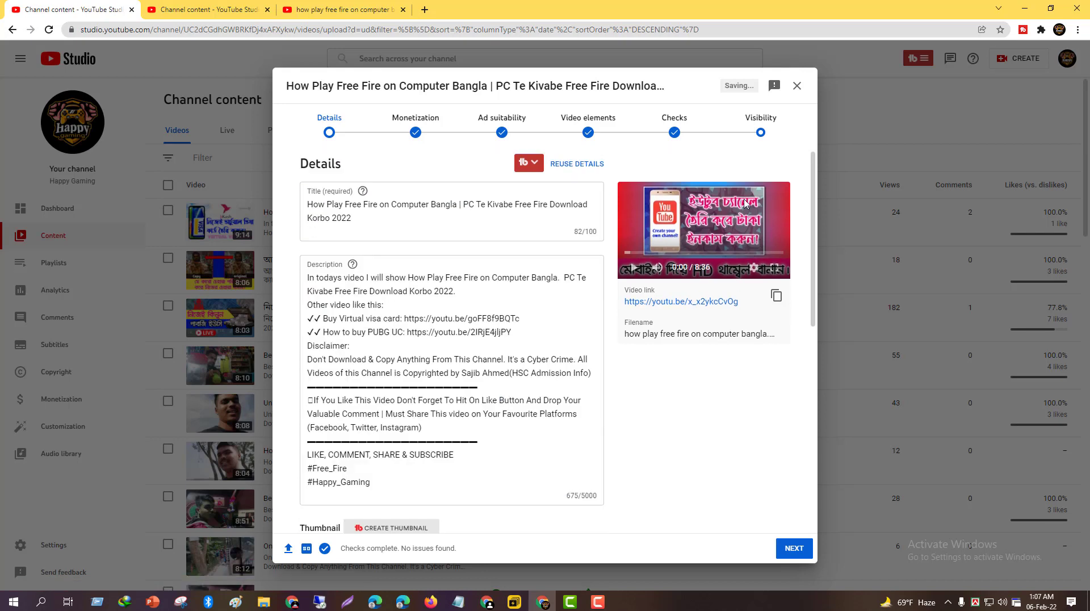
Schedule the video to go public on Feb 6, 2022 at 9:00 AM and submit the schedule
click(760, 129)
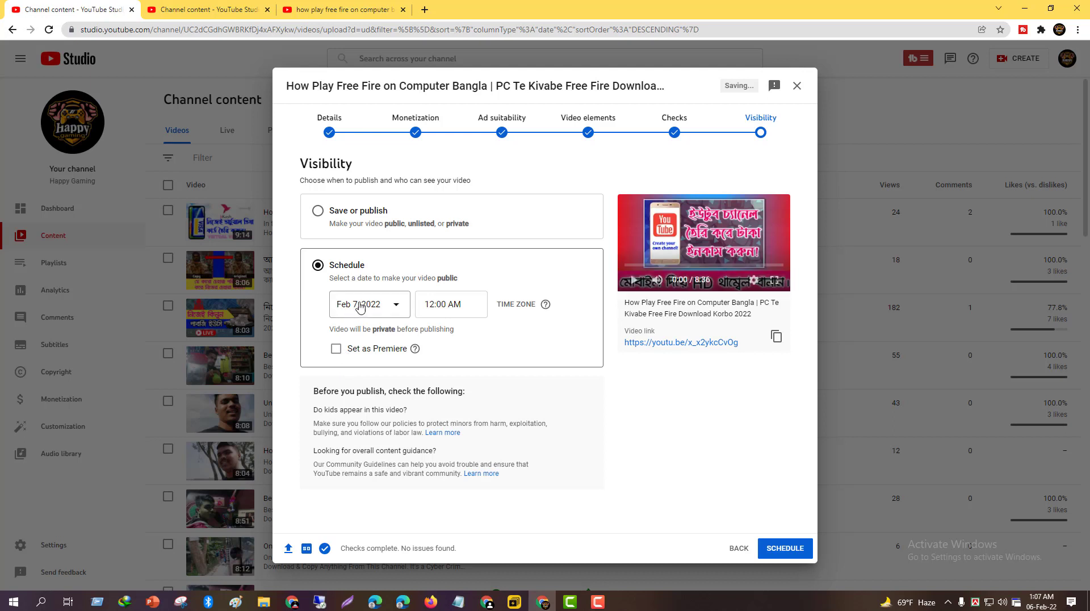
click(384, 305)
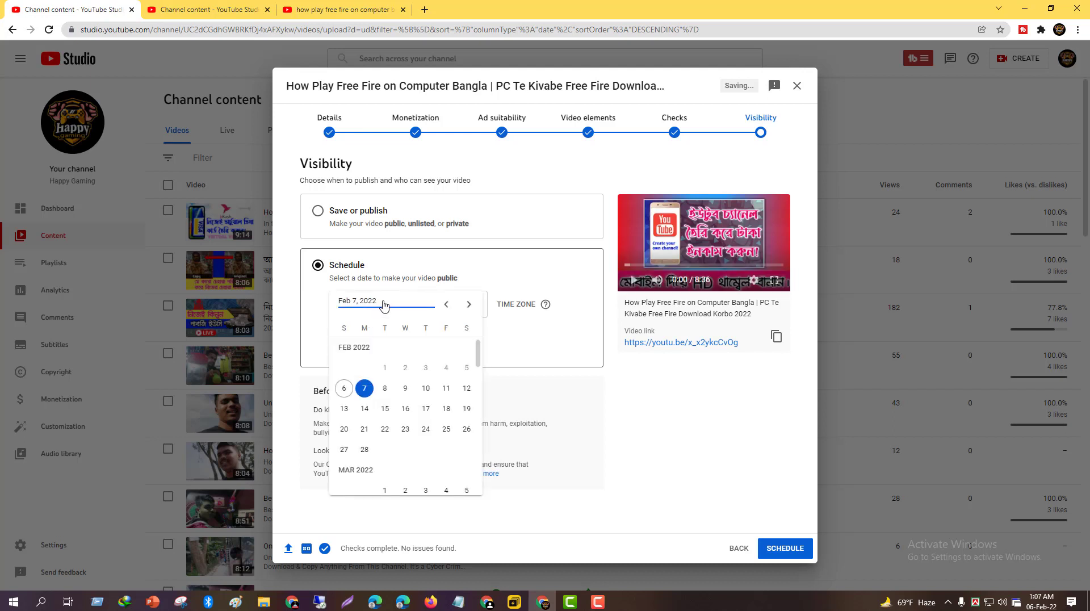
click(344, 390)
click(446, 305)
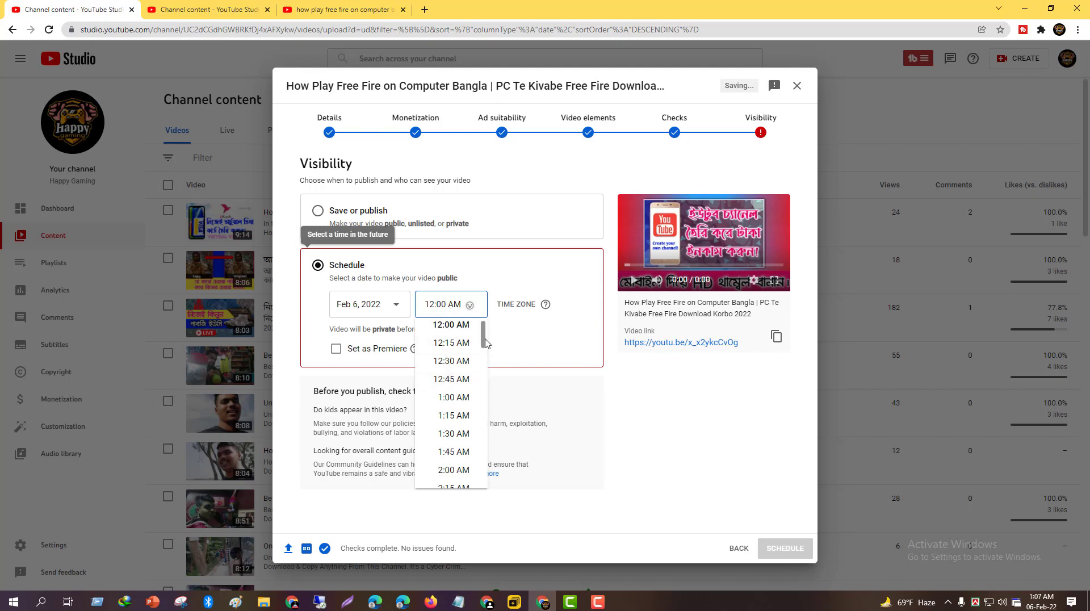
scroll(487, 353, down, 4)
drag(485, 357, 486, 384)
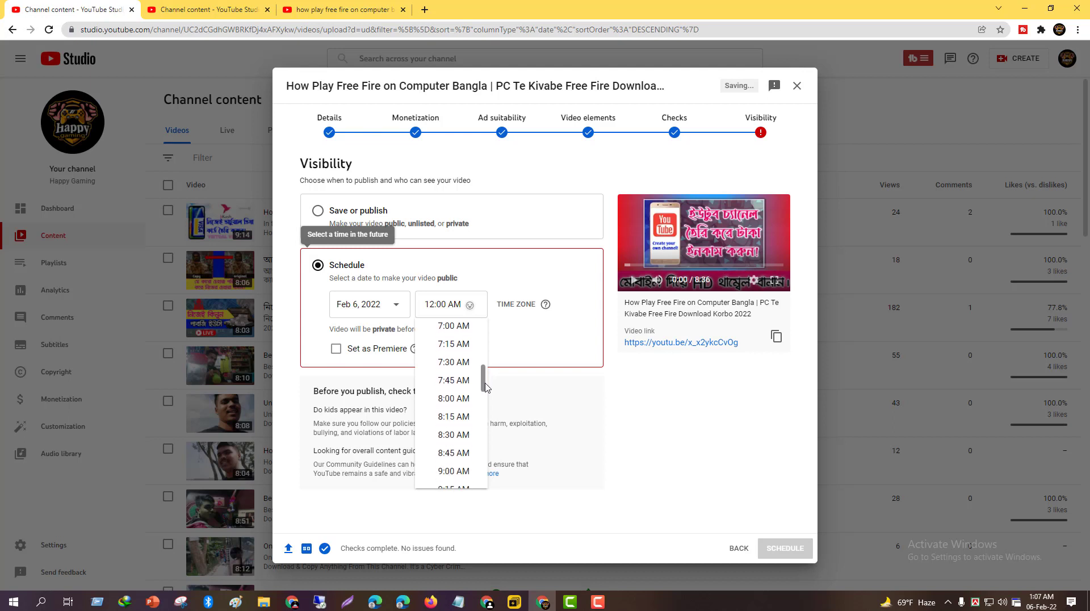
click(465, 470)
click(793, 551)
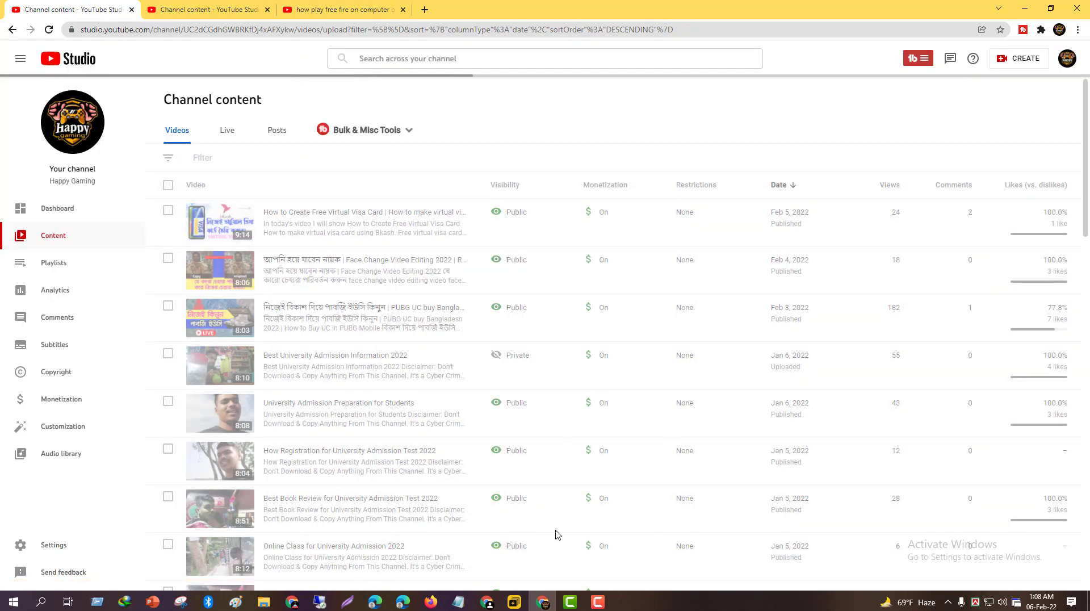
click(598, 601)
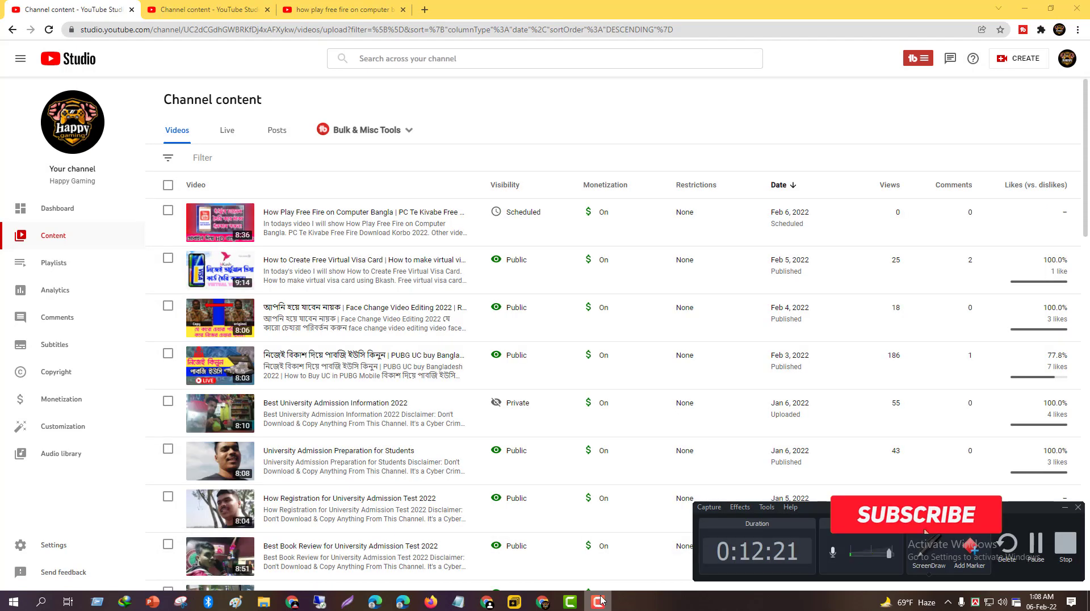